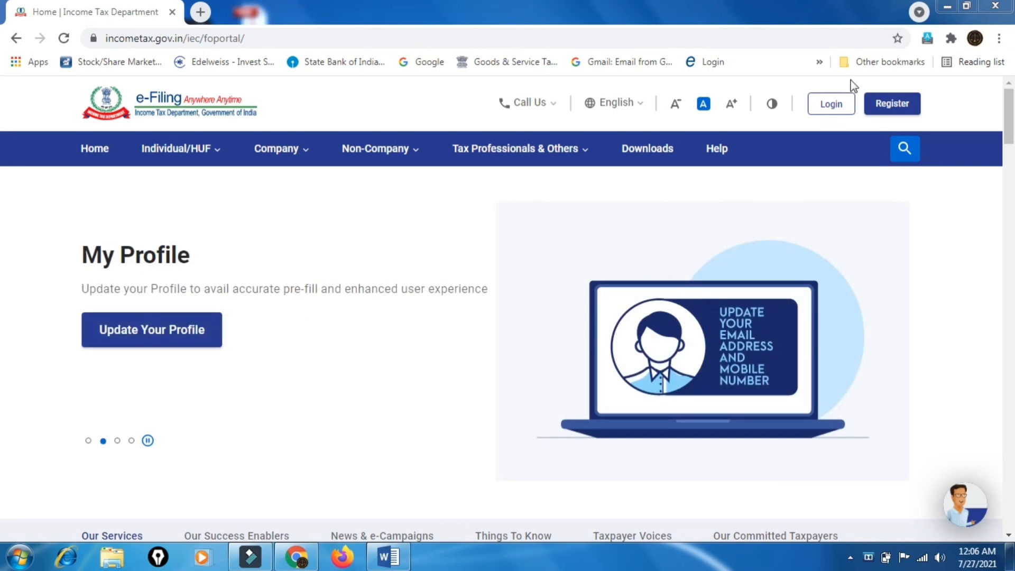
Log in with the taxpayer's PAN as user ID, accepting the secure access message and saved password
{"action": "left_click", "coordinate": [831, 105]}
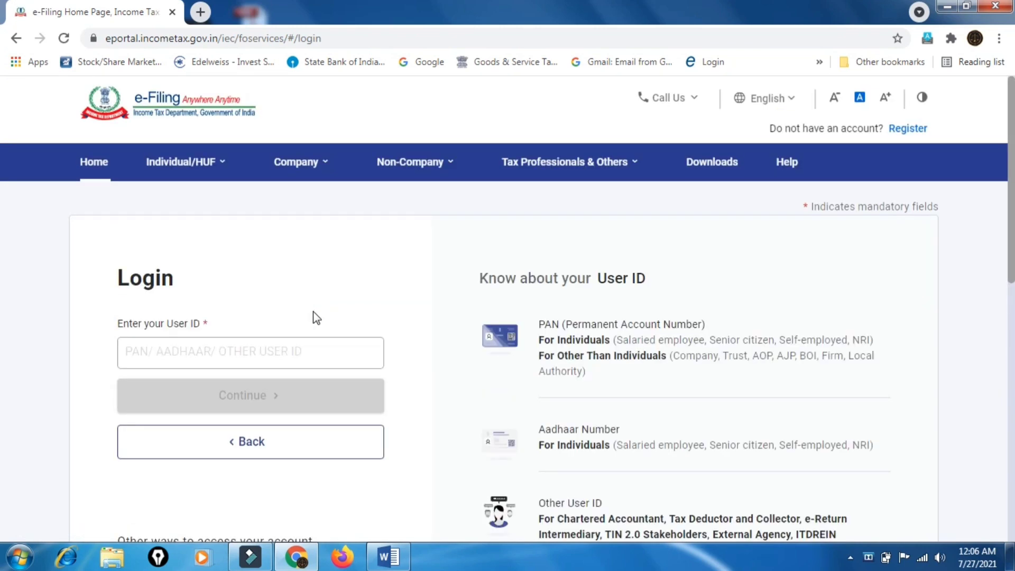
{"action": "left_click", "coordinate": [244, 351]}
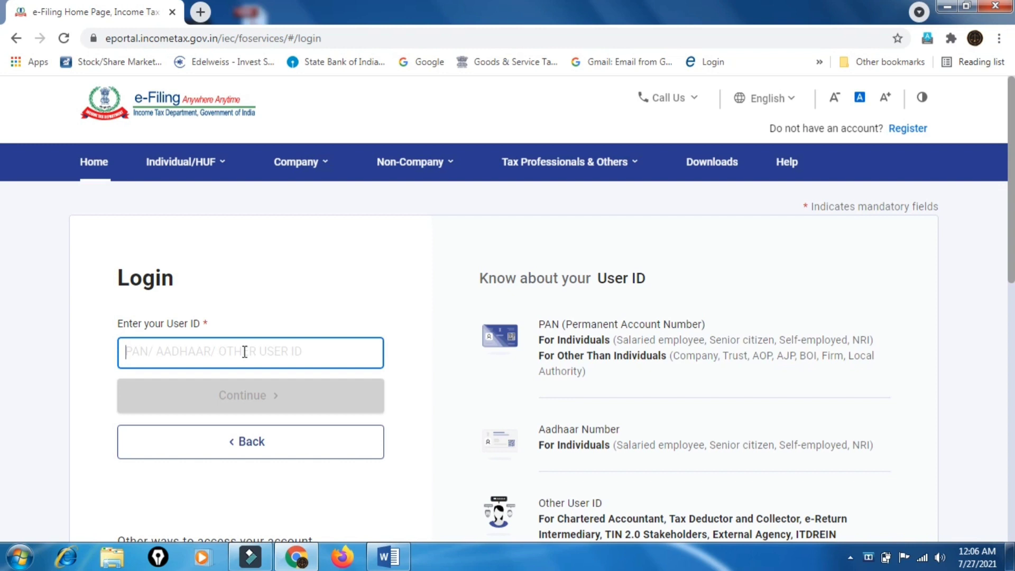
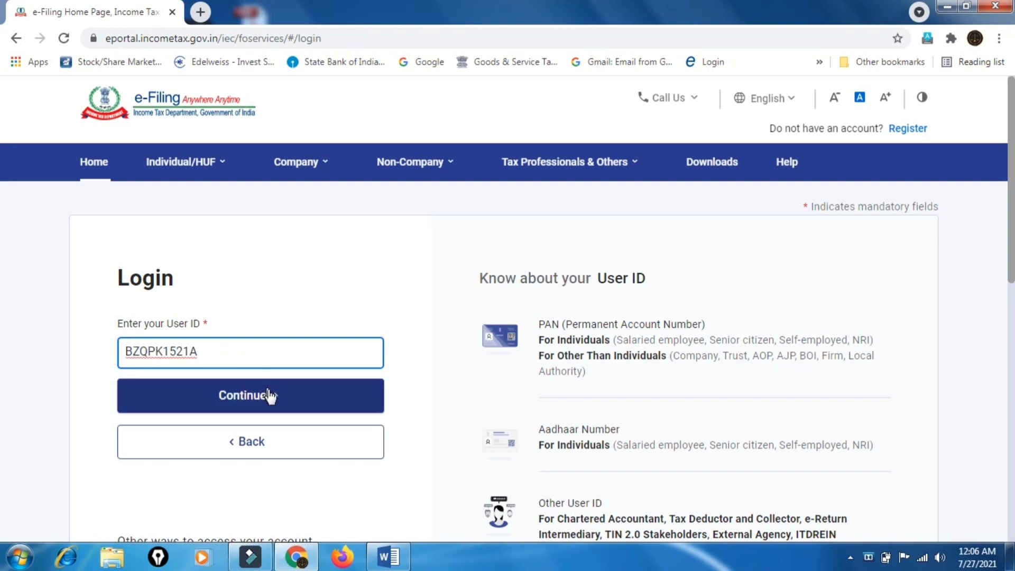
{"action": "left_click", "coordinate": [269, 395]}
{"action": "scroll", "coordinate": [464, 354], "scroll_direction": "down", "scroll_amount": 2}
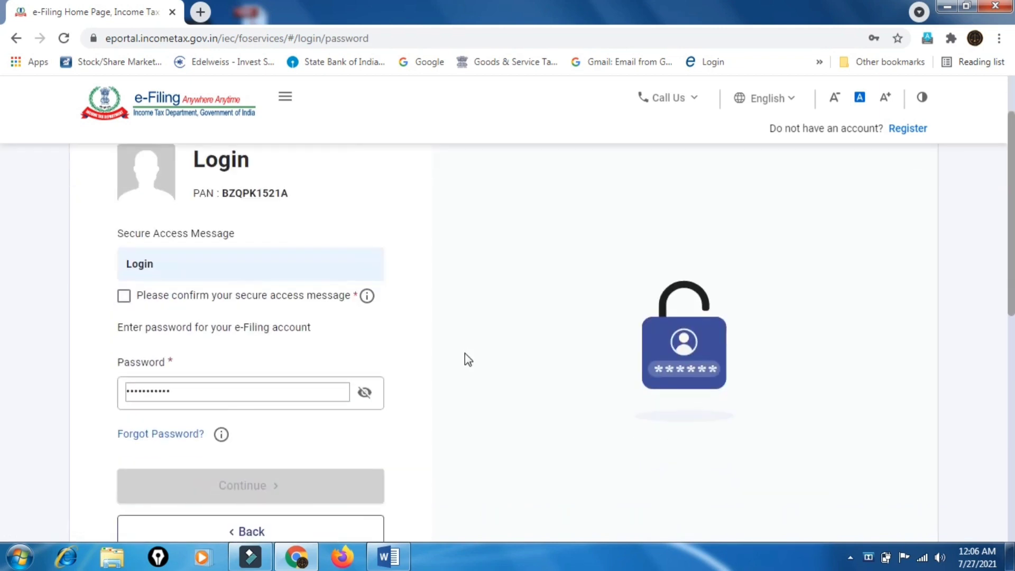
{"action": "left_click", "coordinate": [124, 299]}
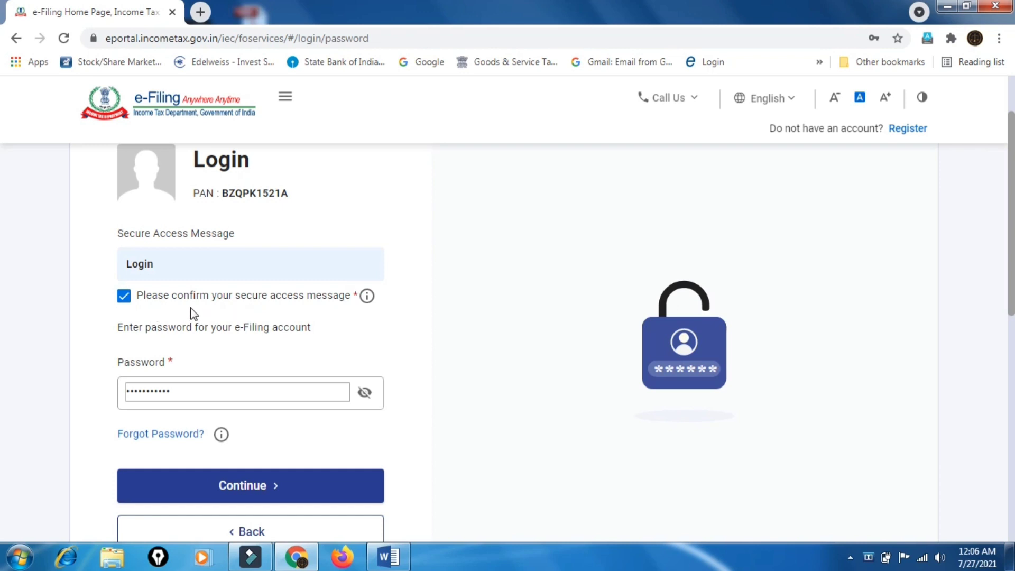
{"action": "left_click", "coordinate": [255, 486]}
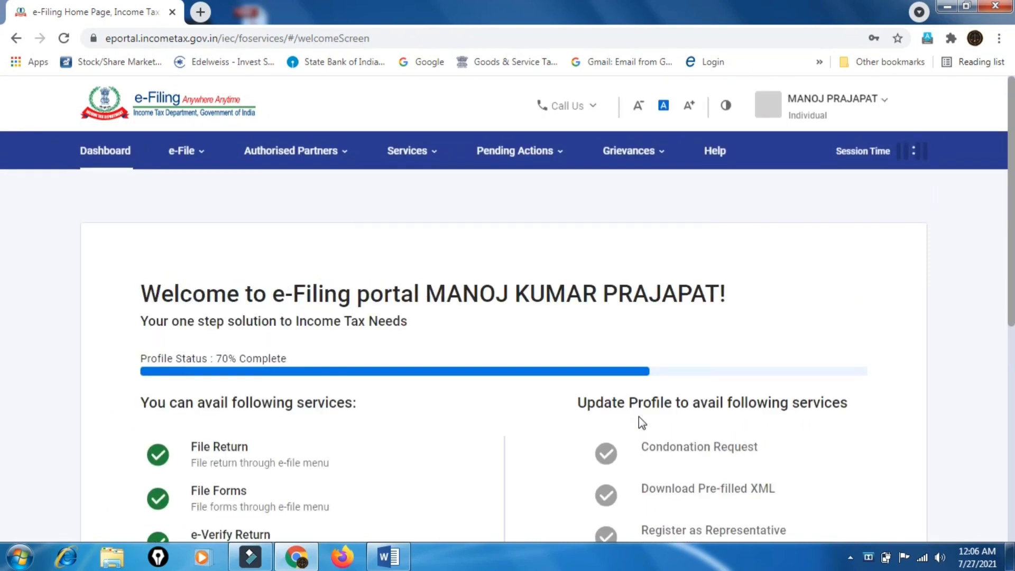
Skip the profile update on the welcome screen to reach the main dashboard
{"action": "scroll", "coordinate": [639, 416], "scroll_direction": "down", "scroll_amount": 6}
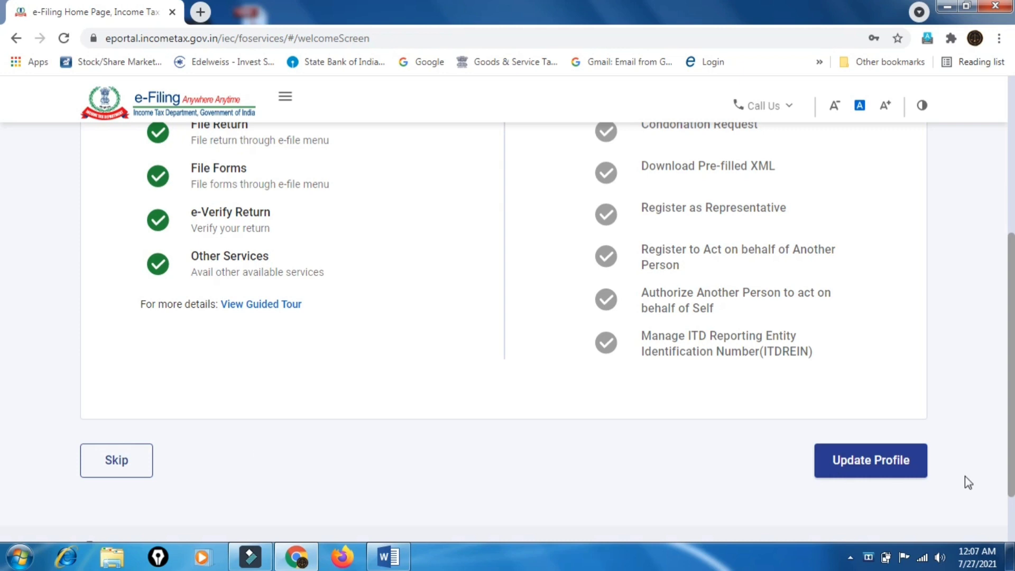
{"action": "left_click", "coordinate": [132, 453]}
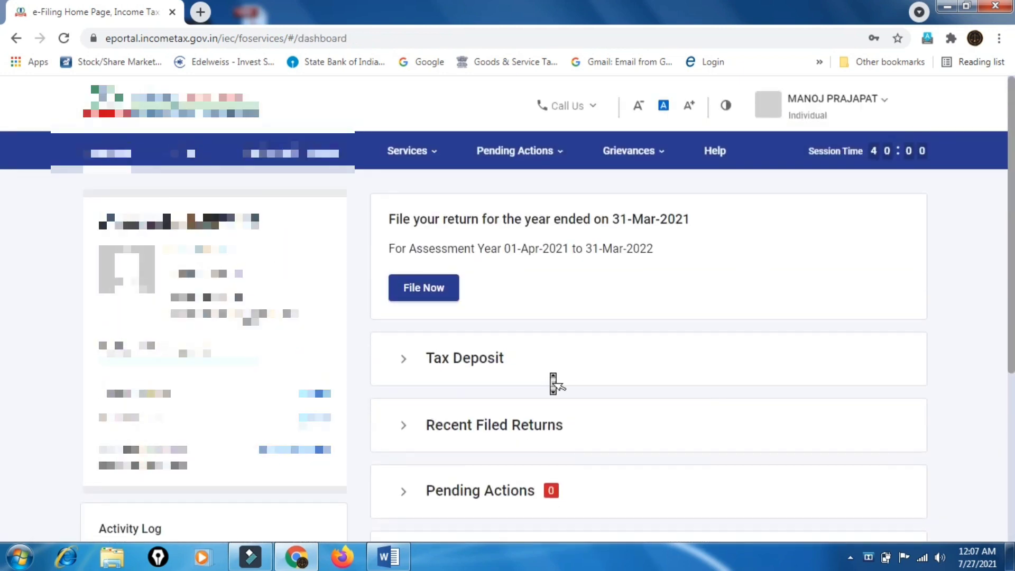
{"action": "scroll", "coordinate": [550, 379], "scroll_direction": "down", "scroll_amount": 1}
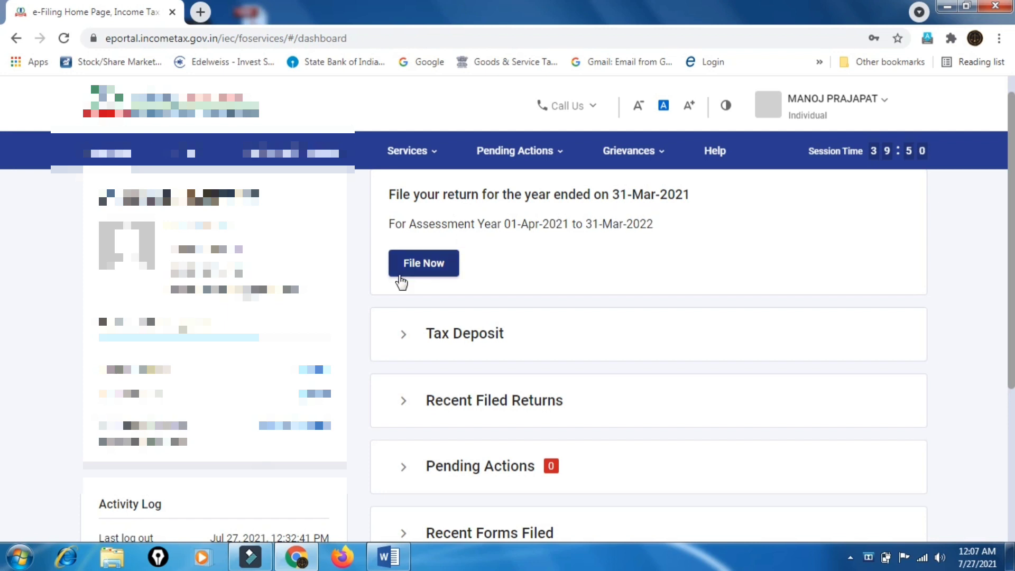
Start filing for assessment year 2021-22 and choose the Online filing mode
{"action": "left_click", "coordinate": [424, 263]}
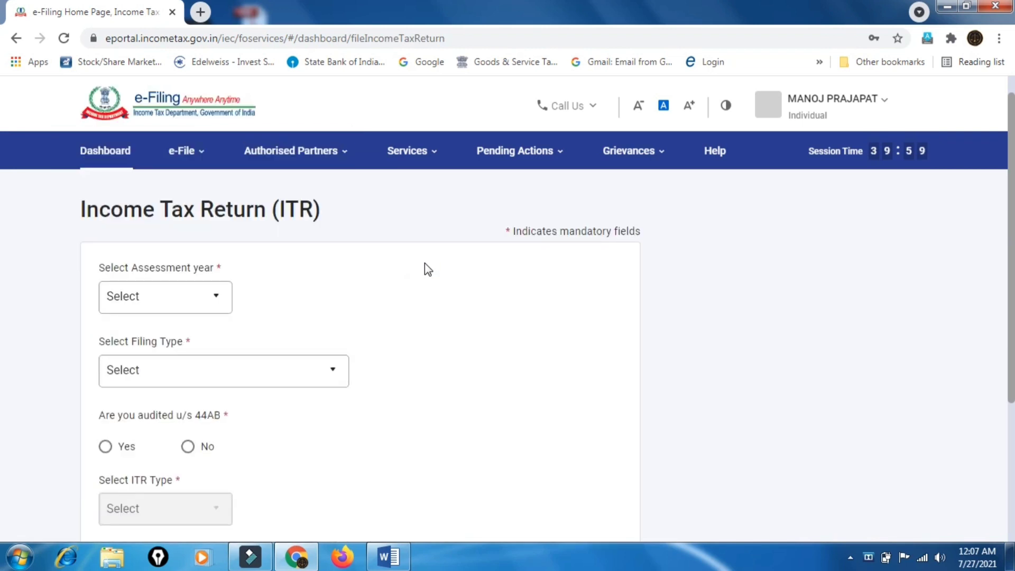
{"action": "left_click", "coordinate": [208, 297]}
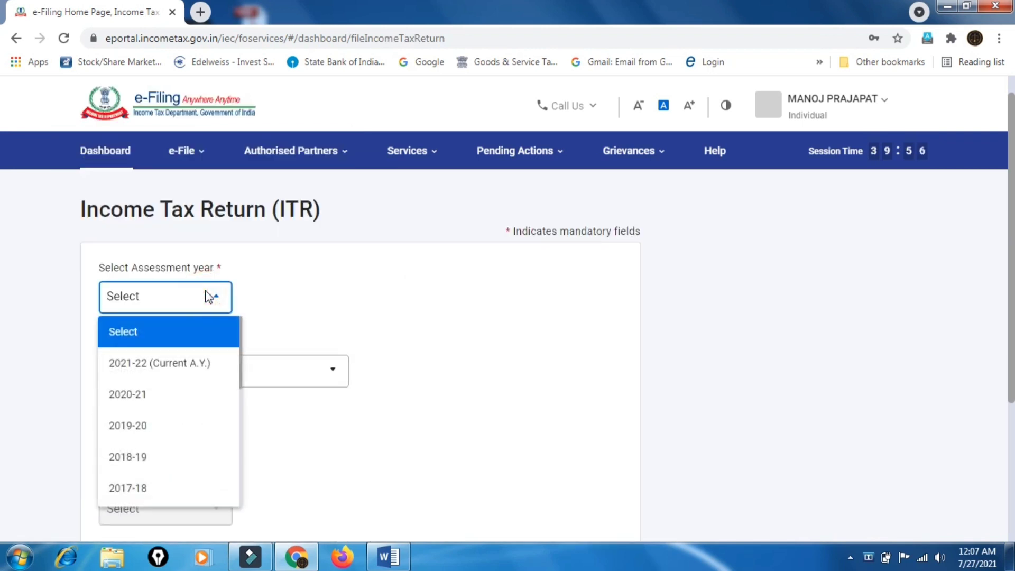
{"action": "left_click", "coordinate": [199, 372]}
{"action": "scroll", "coordinate": [503, 363], "scroll_direction": "down", "scroll_amount": 1}
{"action": "scroll", "coordinate": [505, 369], "scroll_direction": "down", "scroll_amount": 3}
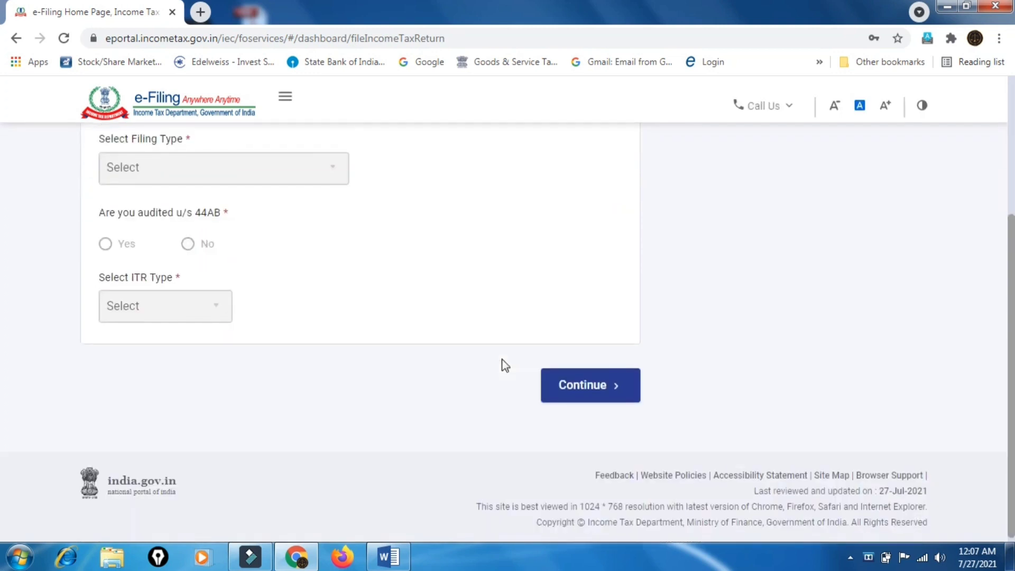
{"action": "left_click", "coordinate": [607, 385]}
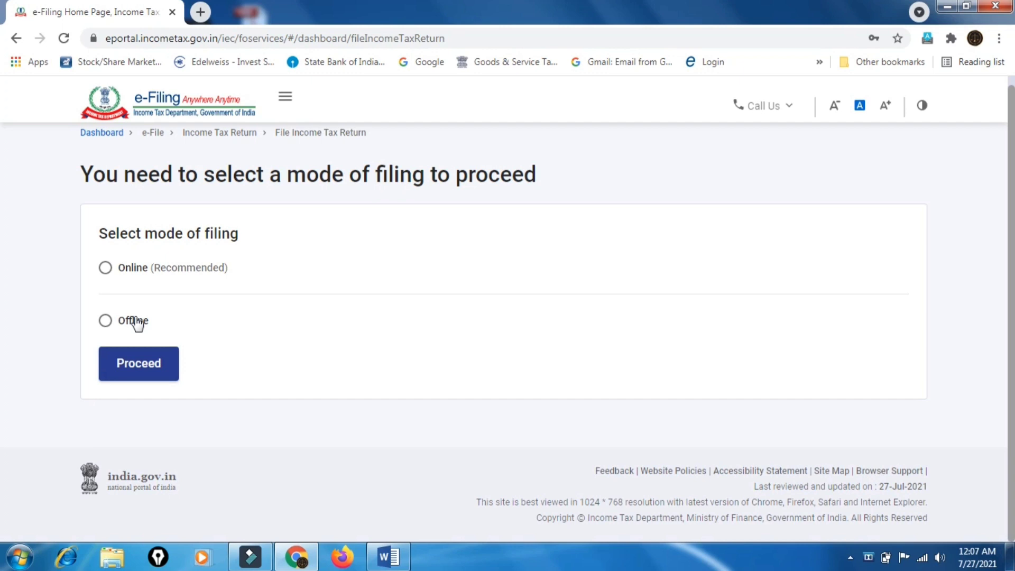
{"action": "left_click", "coordinate": [108, 276]}
{"action": "left_click", "coordinate": [150, 364]}
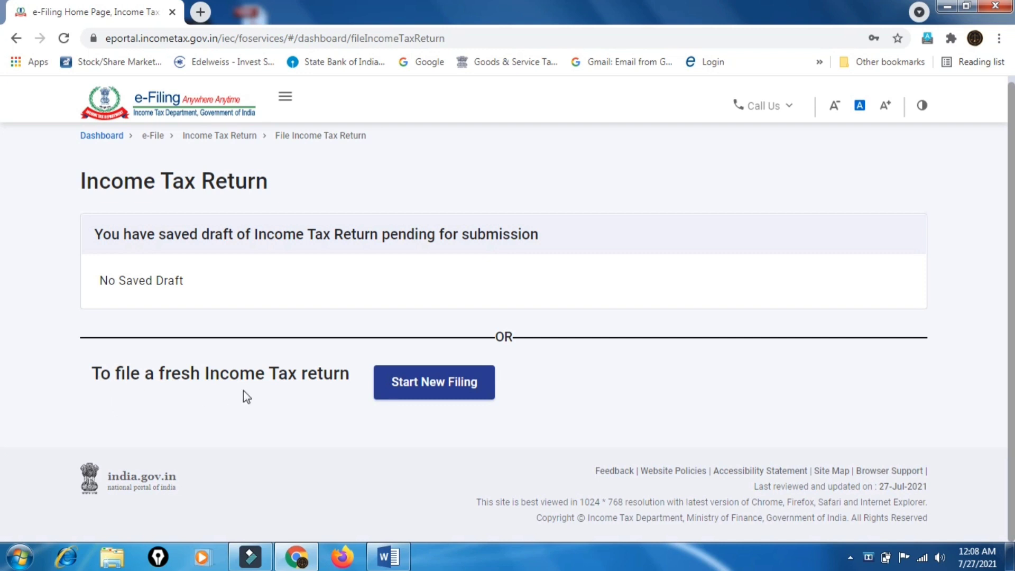
Start a new filing with Individual status and select form ITR-4
{"action": "left_click", "coordinate": [459, 393]}
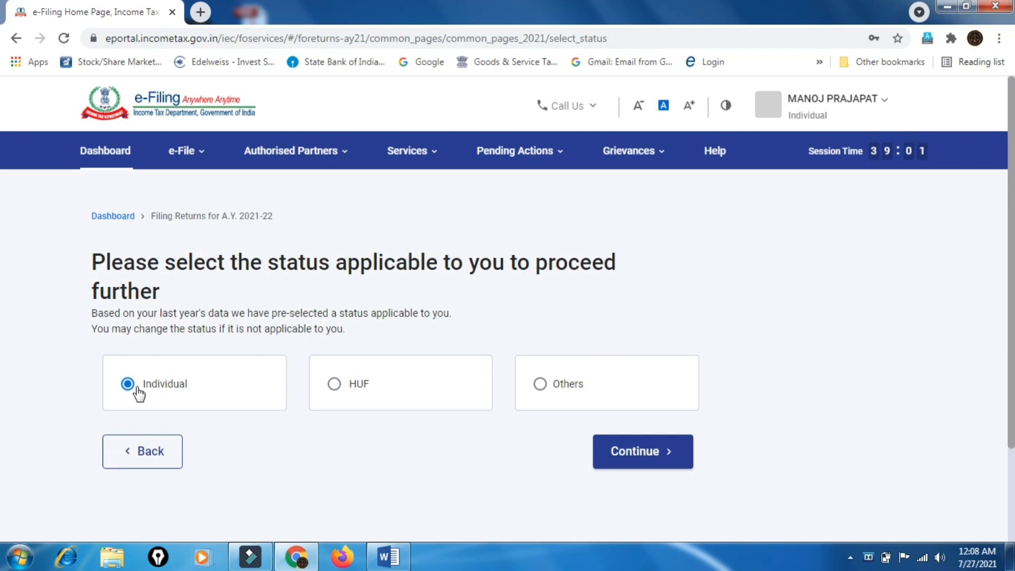
{"action": "left_click", "coordinate": [645, 456]}
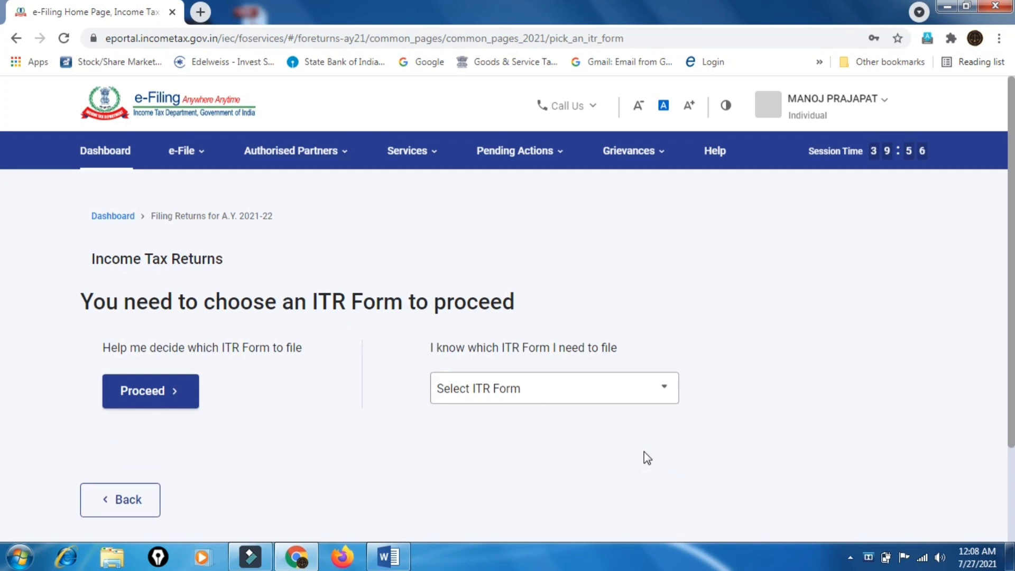
{"action": "scroll", "coordinate": [644, 451], "scroll_direction": "down", "scroll_amount": 1}
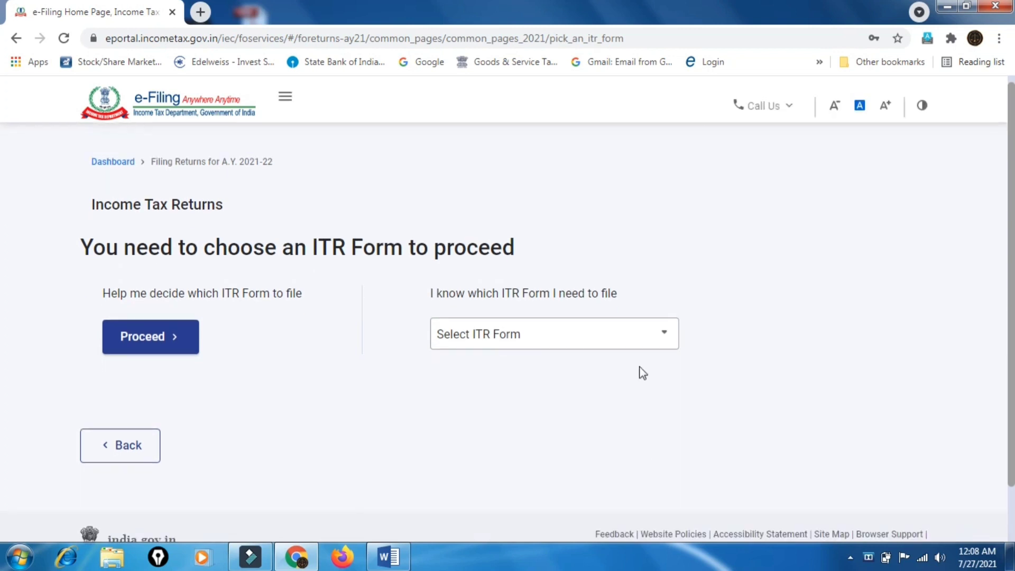
{"action": "left_click", "coordinate": [660, 336]}
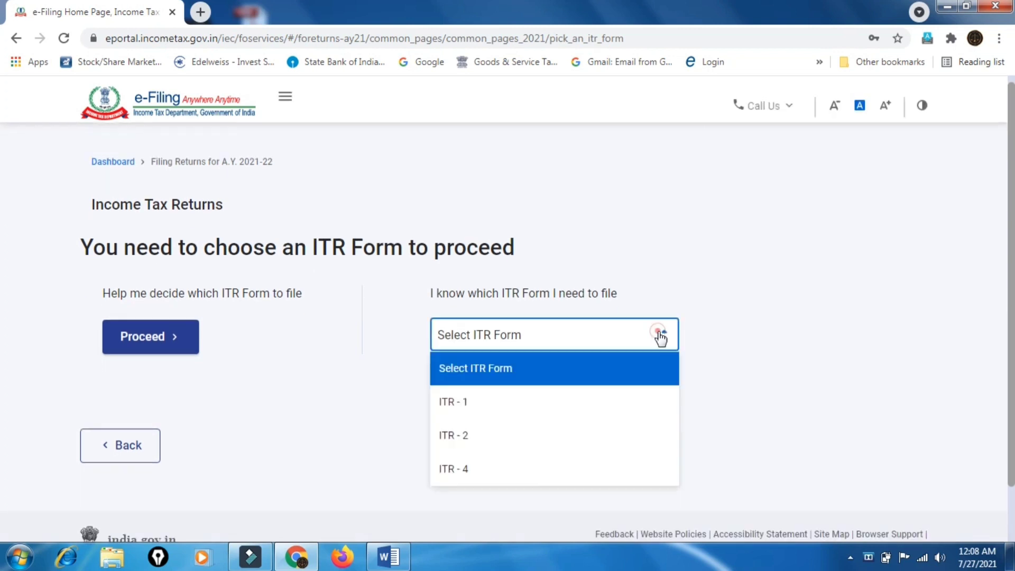
{"action": "left_click", "coordinate": [560, 481]}
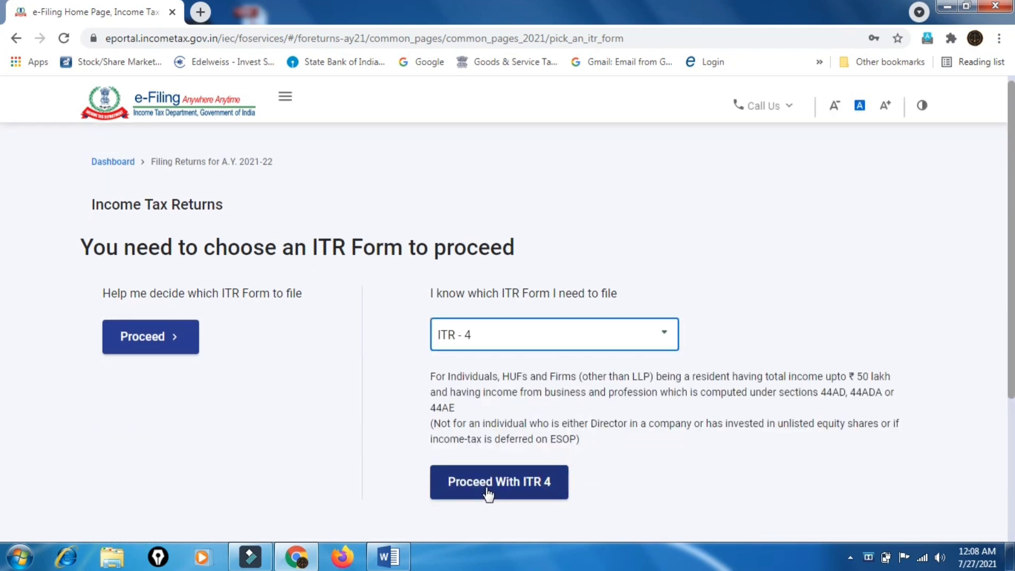
{"action": "left_click", "coordinate": [487, 494]}
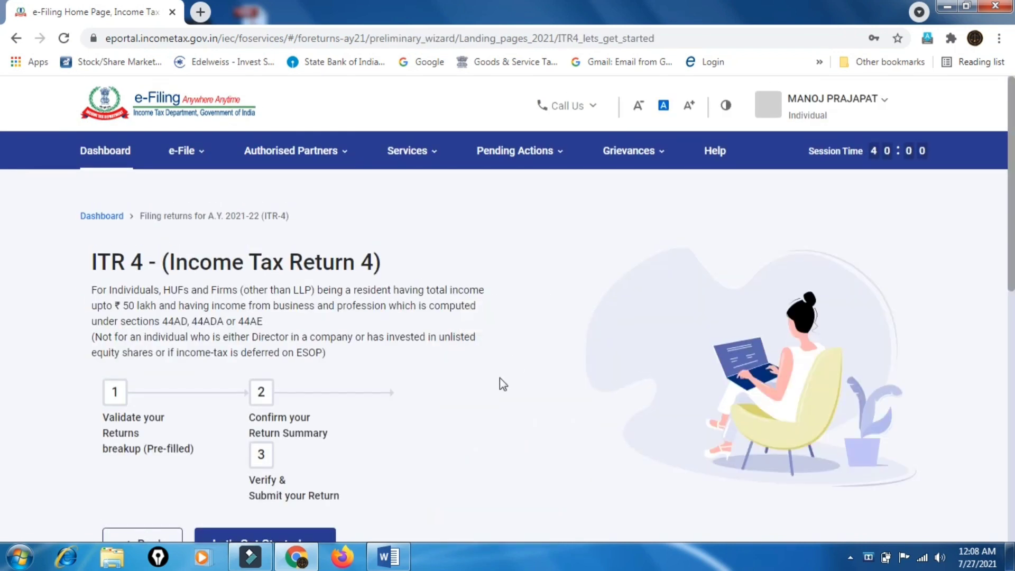
Begin the ITR-4 wizard and submit 'Others' as the reason for filing
{"action": "scroll", "coordinate": [499, 377], "scroll_direction": "down", "scroll_amount": 3}
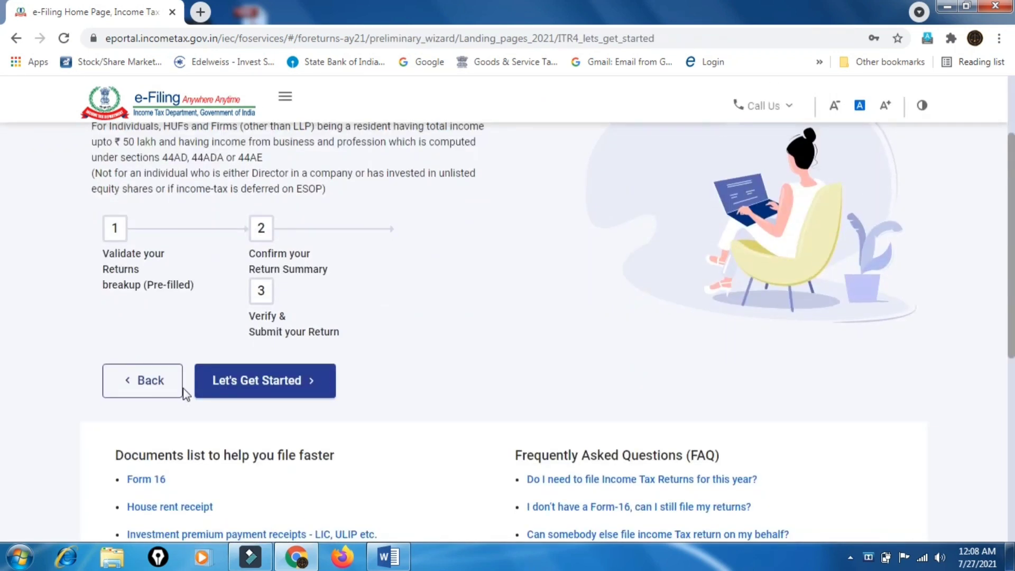
{"action": "left_click", "coordinate": [294, 393]}
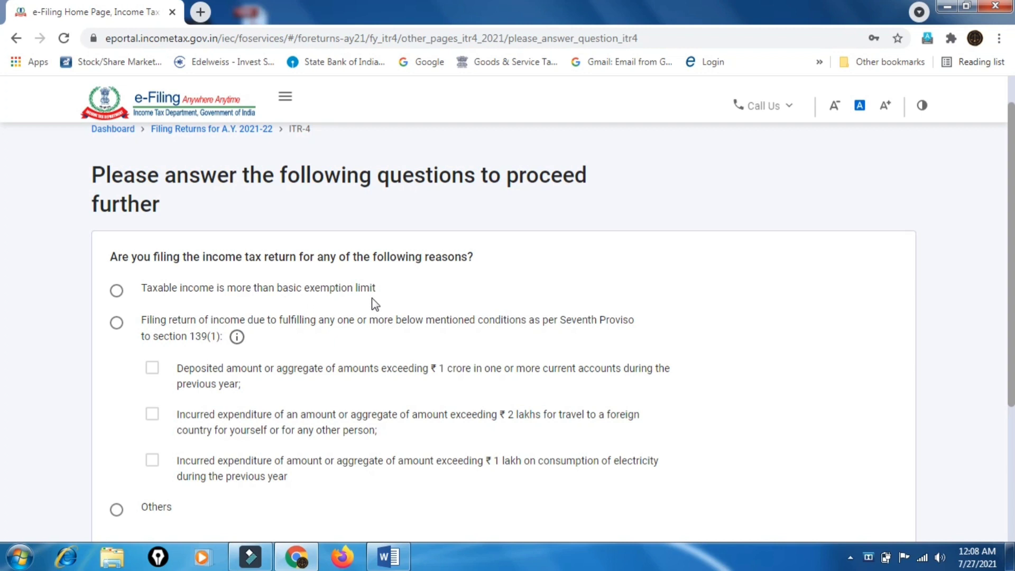
{"action": "left_click", "coordinate": [118, 292]}
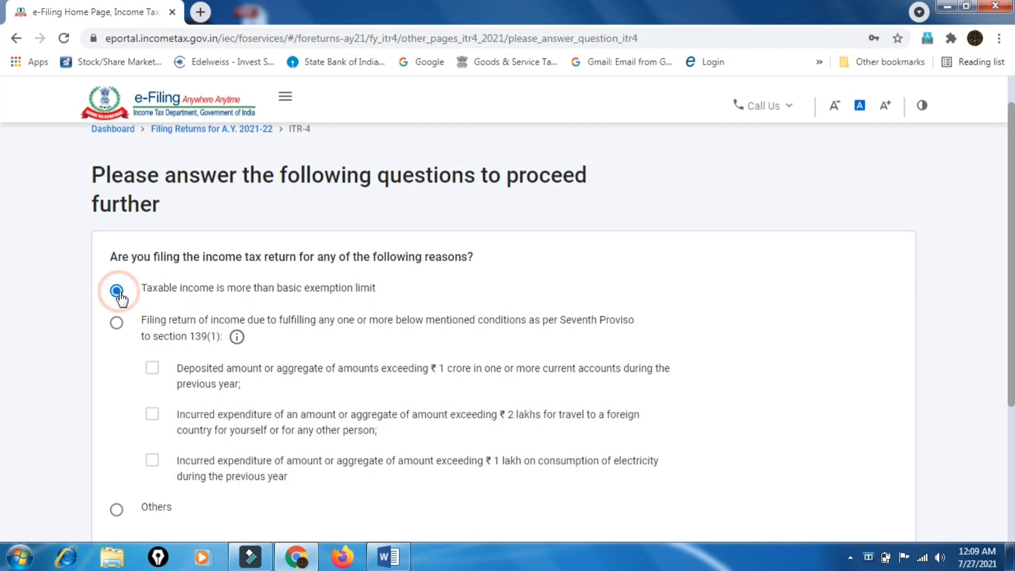
{"action": "left_click", "coordinate": [119, 325]}
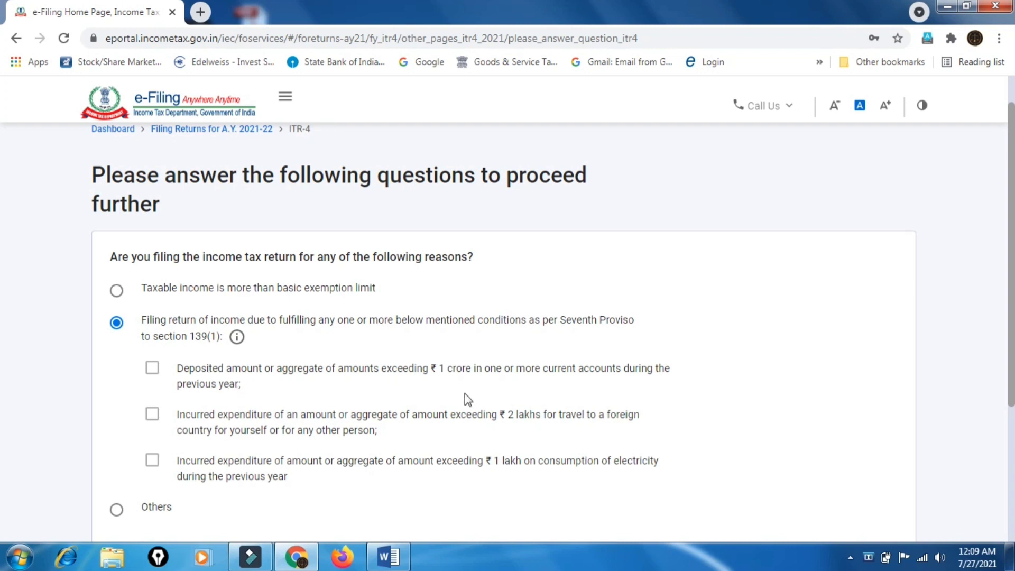
{"action": "scroll", "coordinate": [476, 402], "scroll_direction": "down", "scroll_amount": 2}
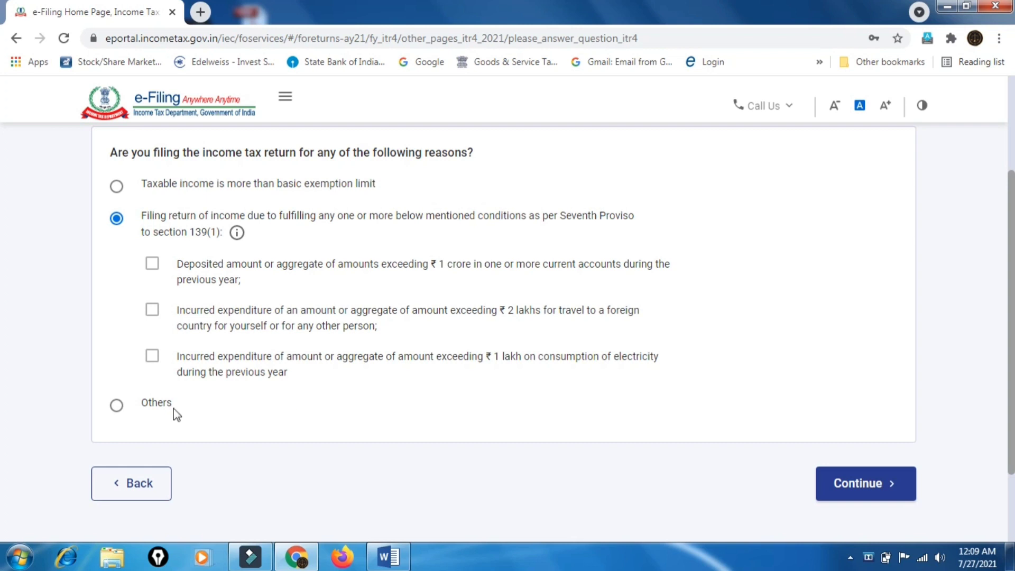
{"action": "left_click", "coordinate": [117, 406]}
{"action": "left_click", "coordinate": [849, 485]}
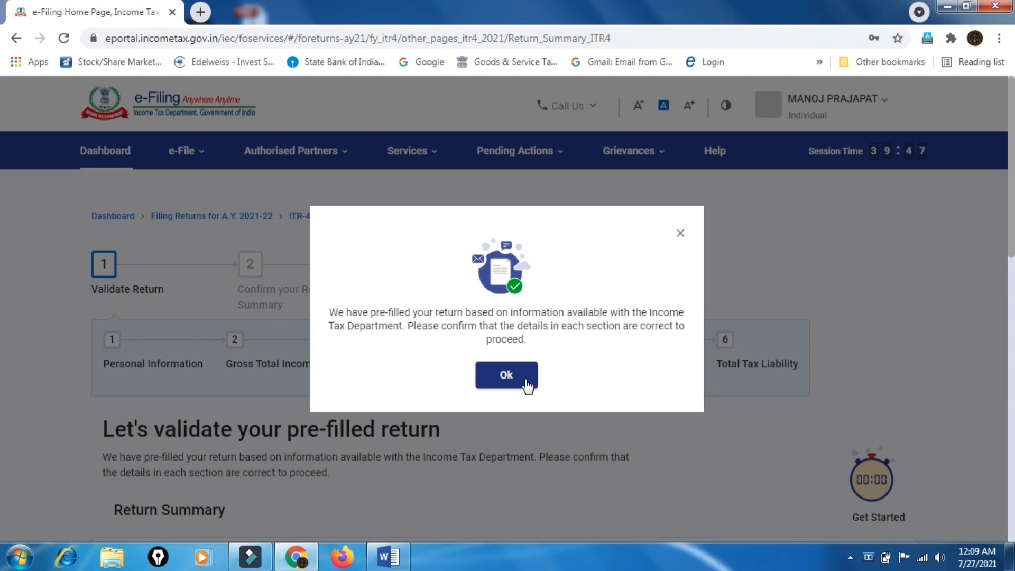
Dismiss the pre-filled return notice and review the Return Summary sections, Gross Total Income ₹0
{"action": "left_click", "coordinate": [526, 385]}
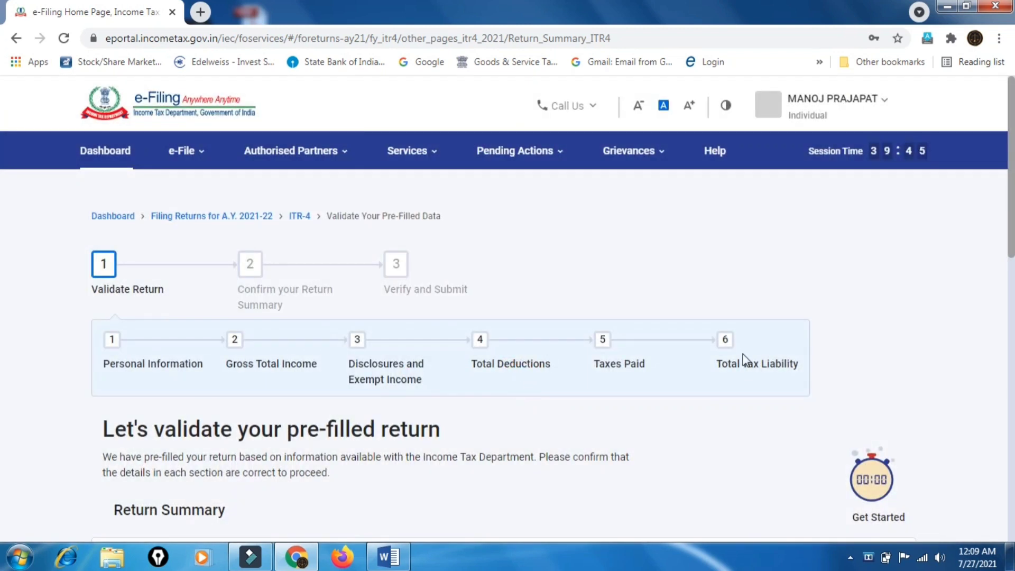
{"action": "scroll", "coordinate": [743, 358], "scroll_direction": "down", "scroll_amount": 1}
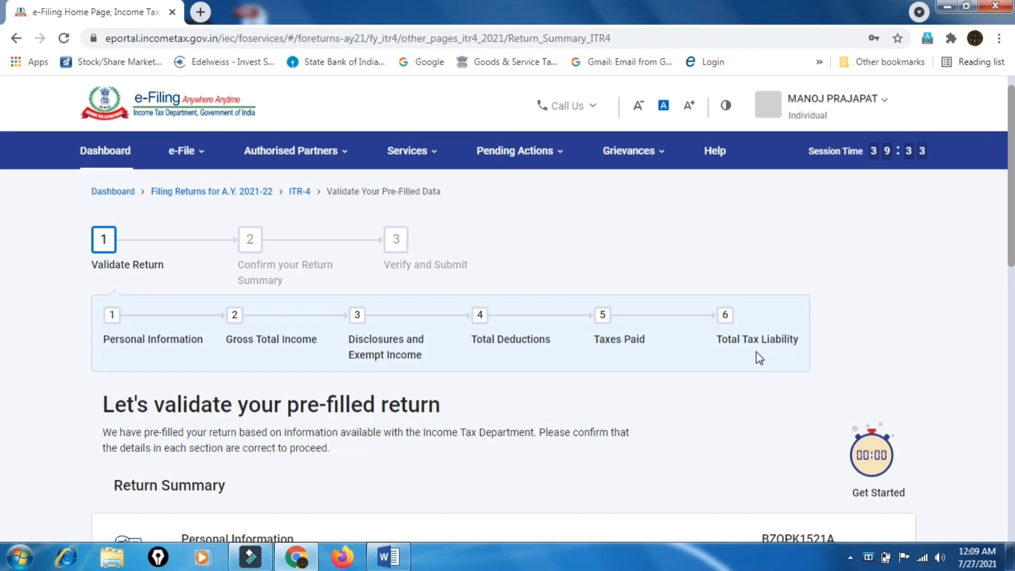
{"action": "scroll", "coordinate": [755, 351], "scroll_direction": "down", "scroll_amount": 2}
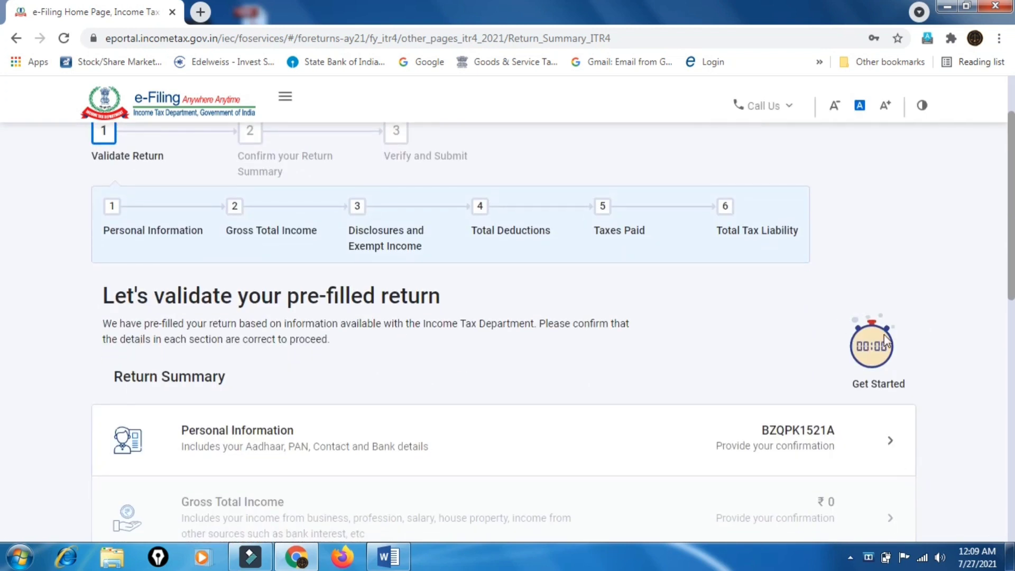
{"action": "scroll", "coordinate": [888, 338], "scroll_direction": "up", "scroll_amount": 1}
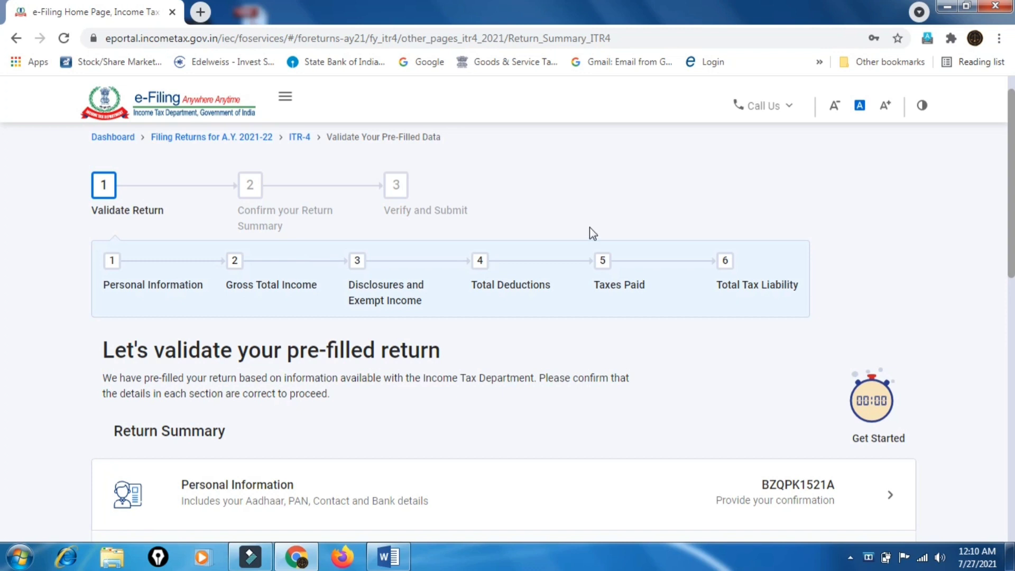
{"action": "scroll", "coordinate": [870, 376], "scroll_direction": "down", "scroll_amount": 2}
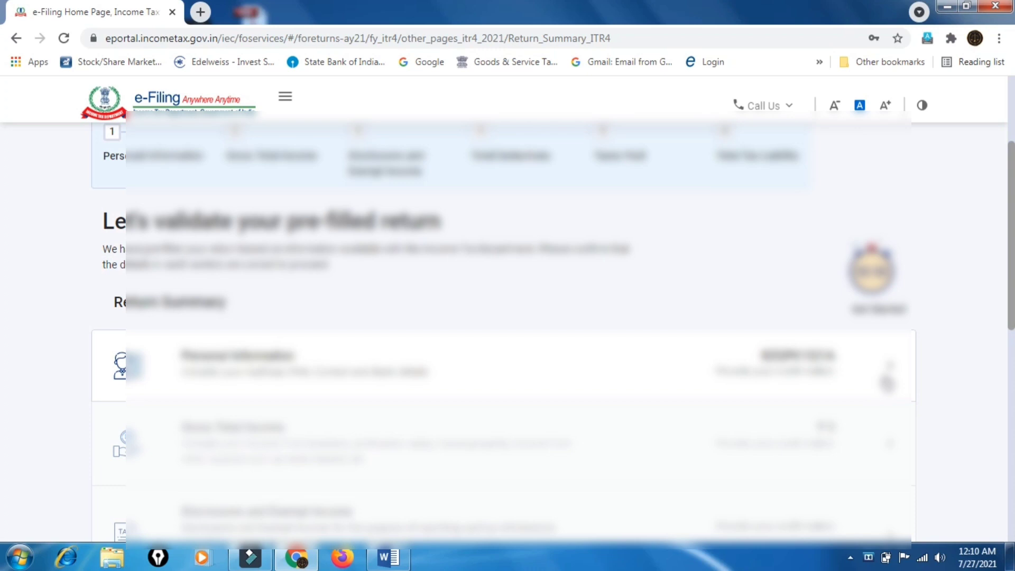
Open Personal Information and set Nature of Employment to Others
{"action": "left_click", "coordinate": [886, 382]}
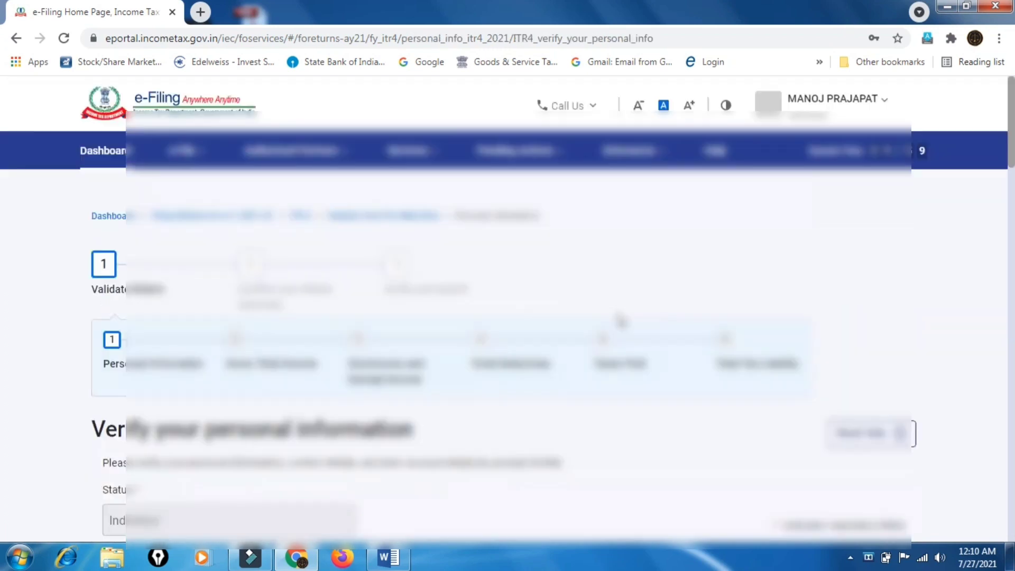
{"action": "scroll", "coordinate": [621, 321], "scroll_direction": "down", "scroll_amount": 10}
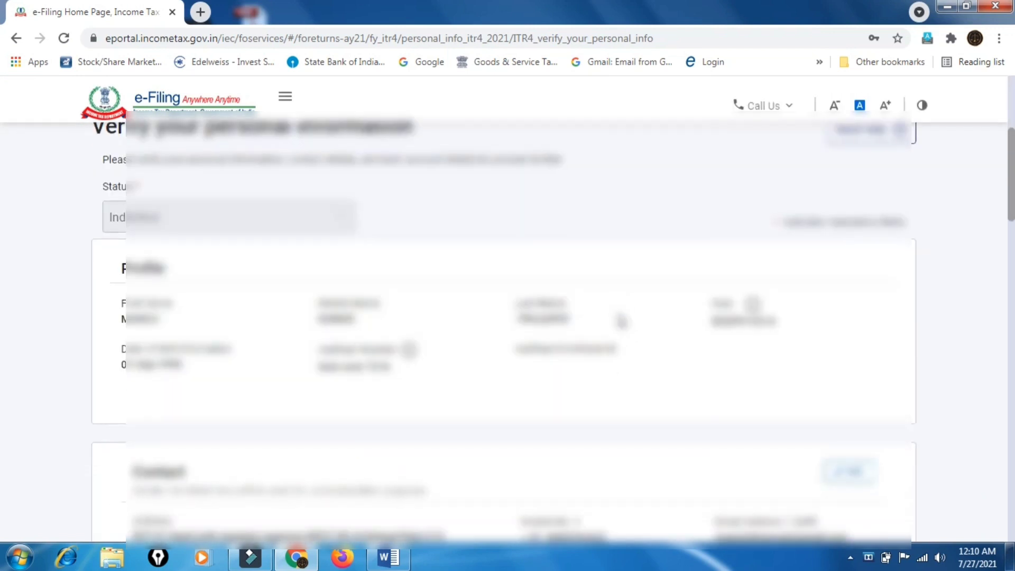
{"action": "scroll", "coordinate": [620, 321], "scroll_direction": "down", "scroll_amount": 2}
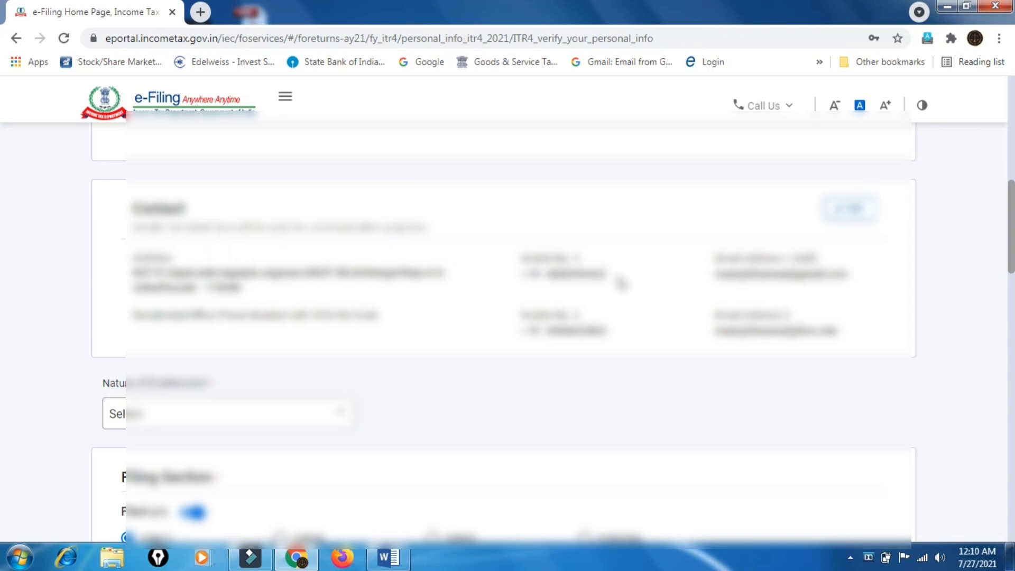
{"action": "scroll", "coordinate": [621, 284], "scroll_direction": "up", "scroll_amount": 3}
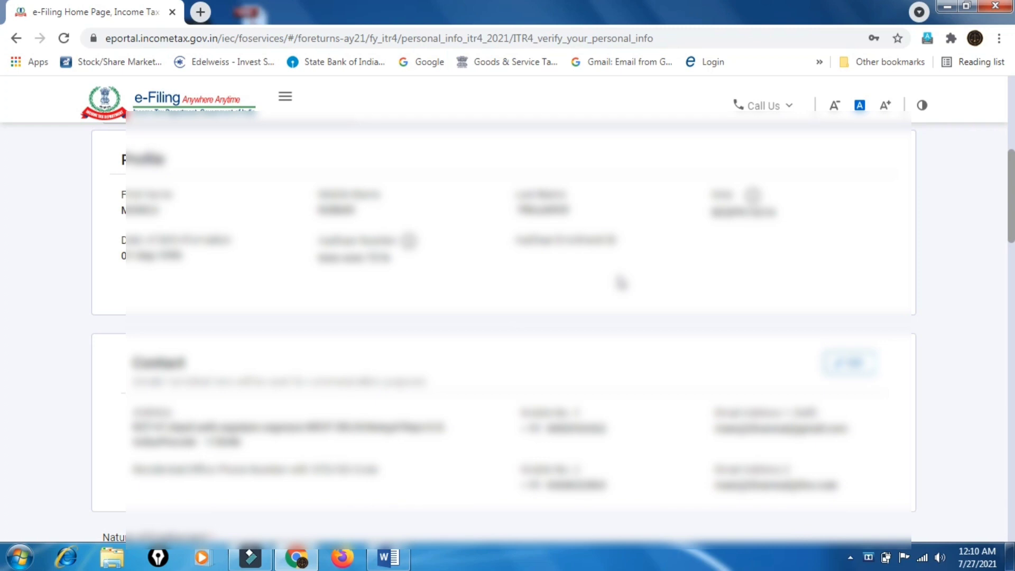
{"action": "scroll", "coordinate": [621, 284], "scroll_direction": "up", "scroll_amount": 2}
{"action": "scroll", "coordinate": [621, 285], "scroll_direction": "down", "scroll_amount": 3}
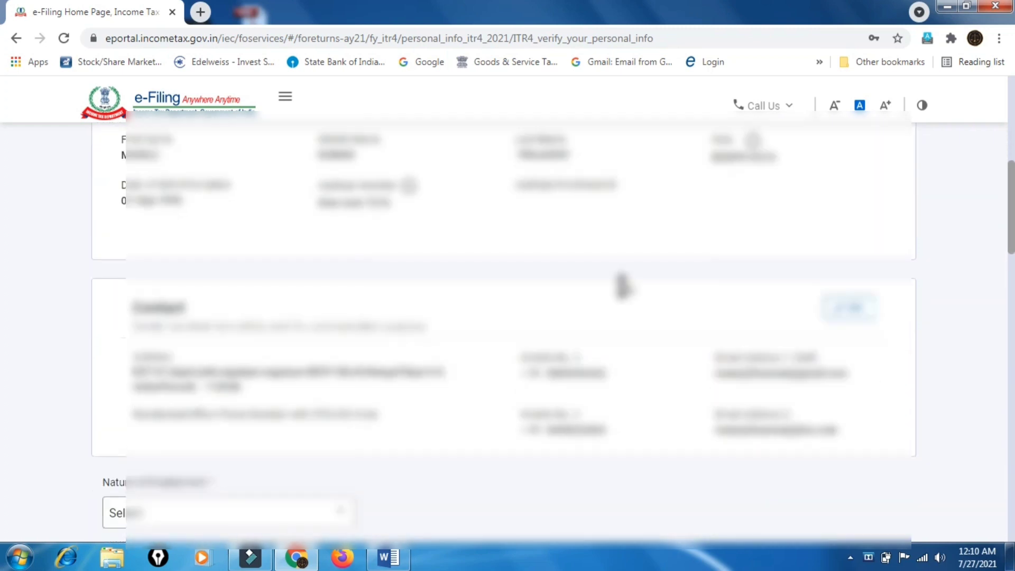
{"action": "scroll", "coordinate": [622, 285], "scroll_direction": "down", "scroll_amount": 4}
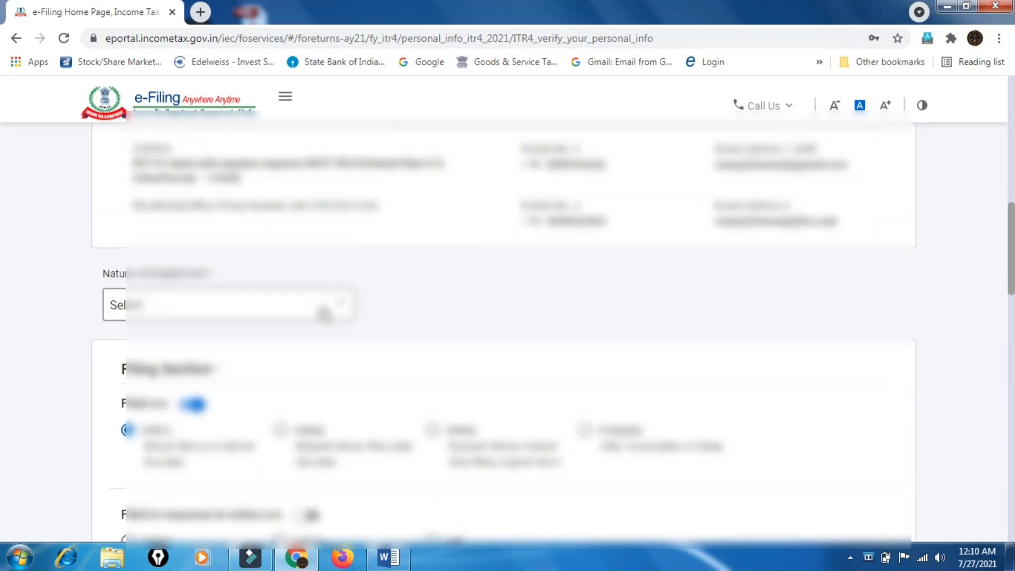
{"action": "left_click", "coordinate": [324, 314]}
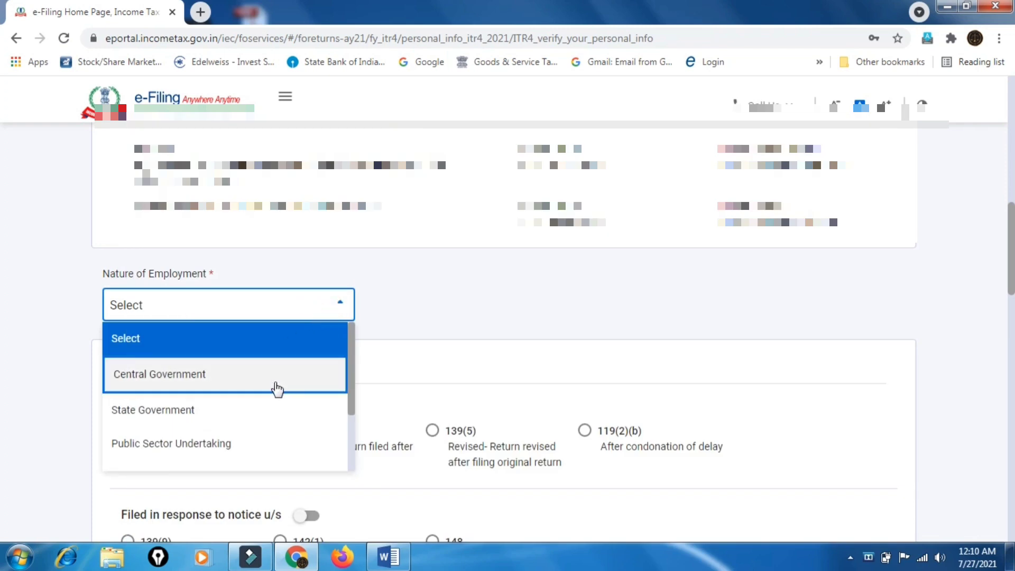
{"action": "scroll", "coordinate": [276, 389], "scroll_direction": "down", "scroll_amount": 1}
{"action": "scroll", "coordinate": [274, 388], "scroll_direction": "down", "scroll_amount": 1}
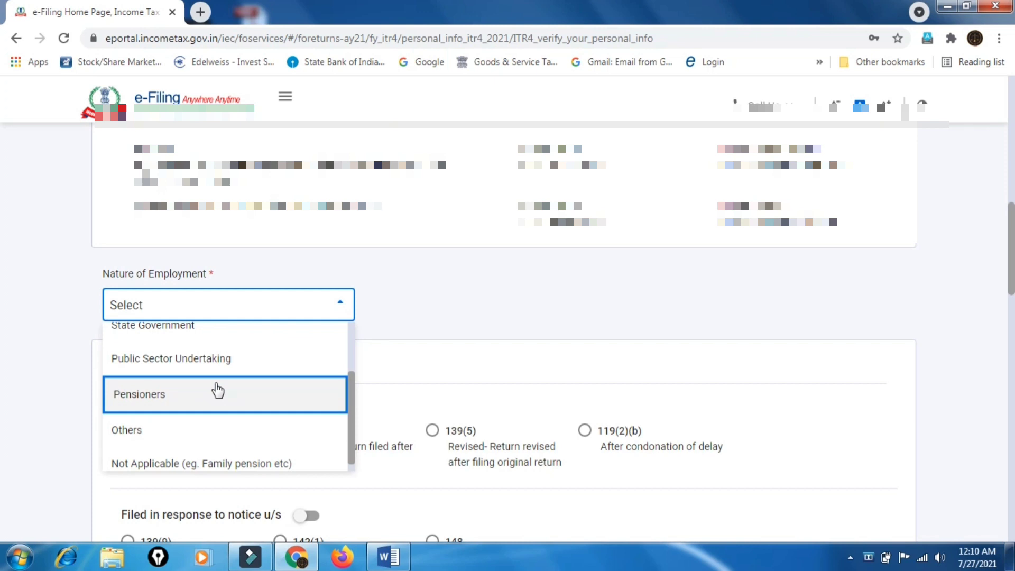
{"action": "left_click", "coordinate": [195, 438]}
{"action": "scroll", "coordinate": [430, 397], "scroll_direction": "down", "scroll_amount": 3}
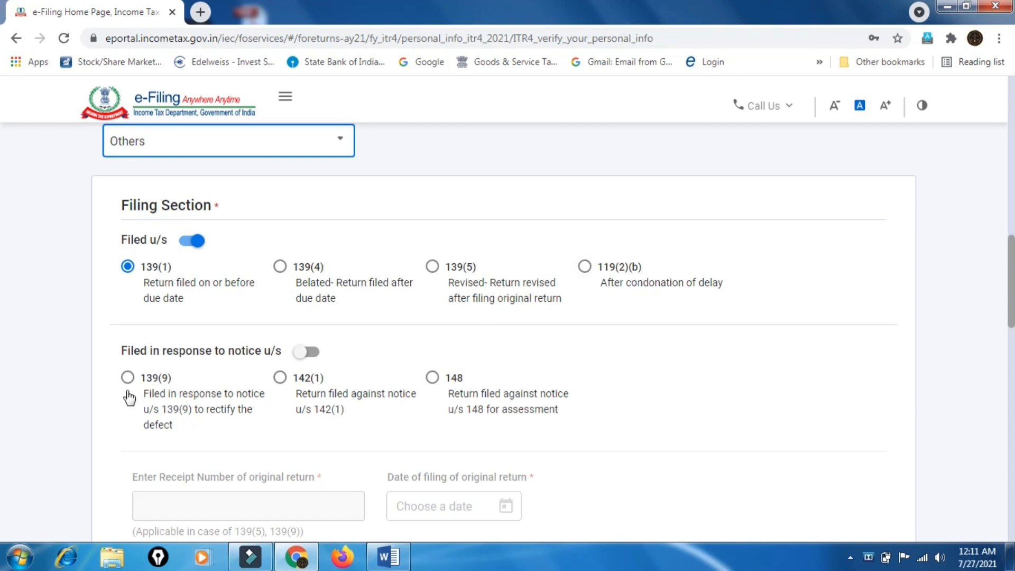
Leave 'filed in response to a notice' off; answer No to 115BAC and representative assessee
{"action": "left_click", "coordinate": [309, 352]}
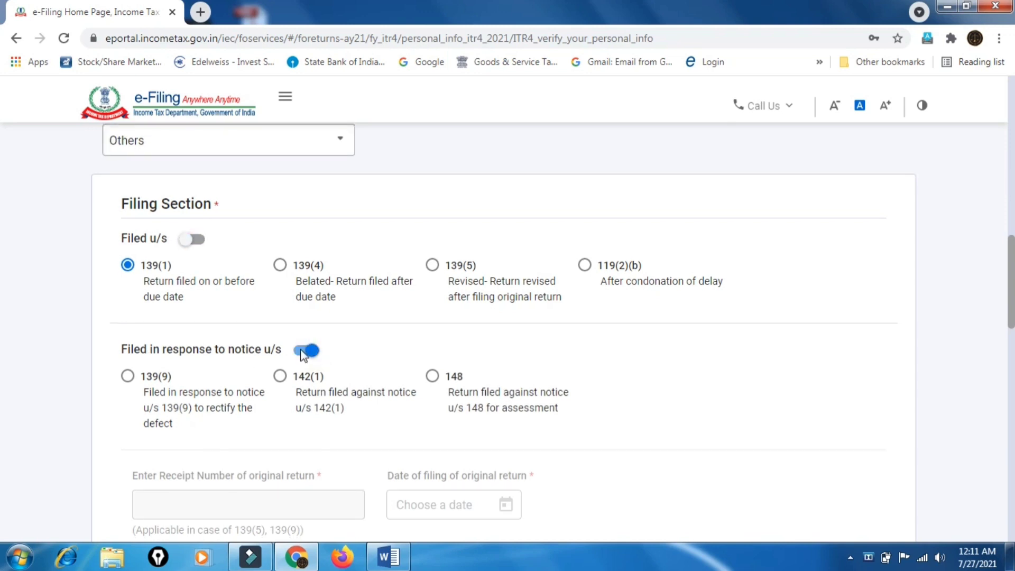
{"action": "left_click", "coordinate": [304, 352]}
{"action": "scroll", "coordinate": [587, 376], "scroll_direction": "down", "scroll_amount": 1}
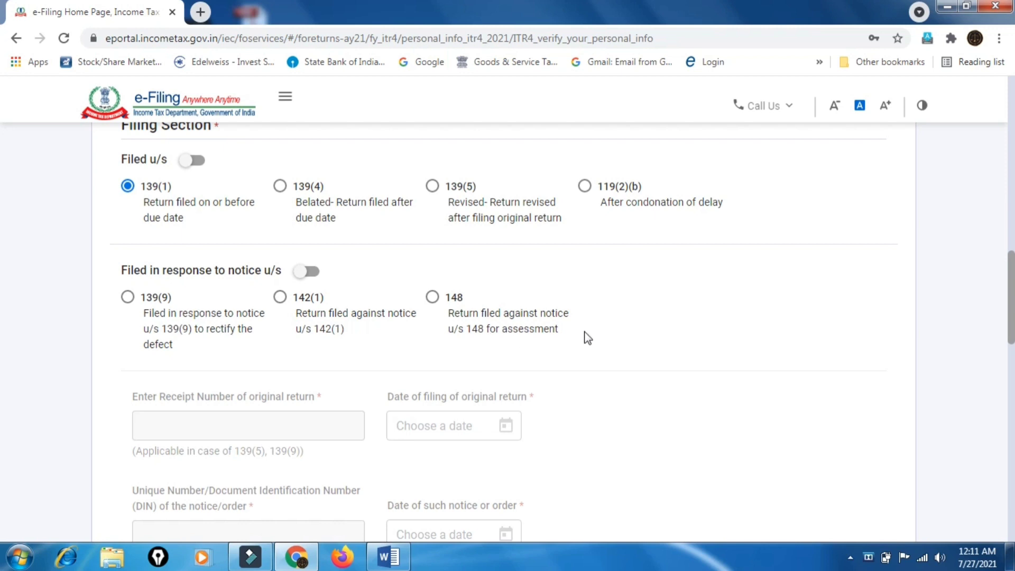
{"action": "scroll", "coordinate": [587, 338], "scroll_direction": "down", "scroll_amount": 3}
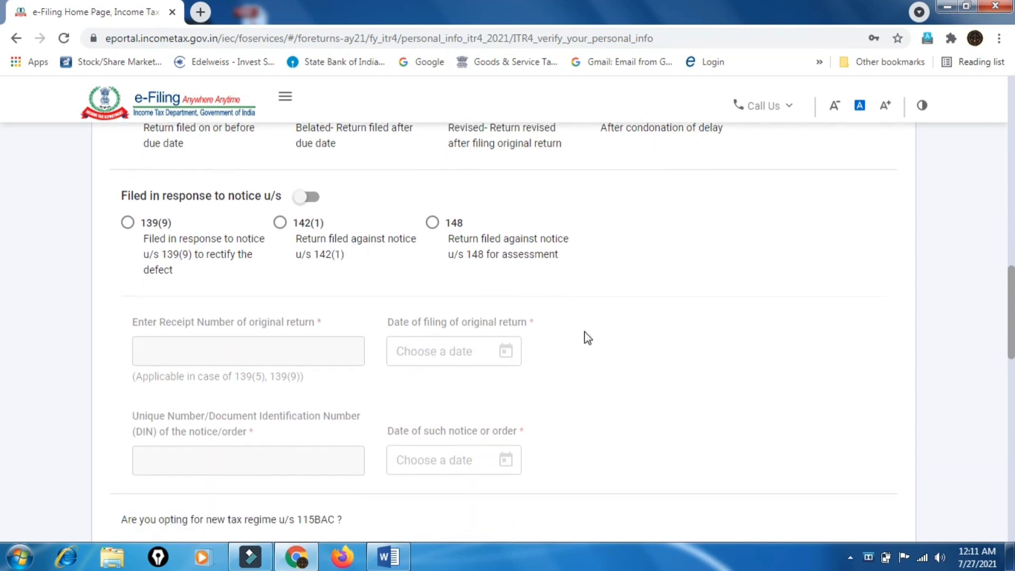
{"action": "scroll", "coordinate": [586, 338], "scroll_direction": "up", "scroll_amount": 5}
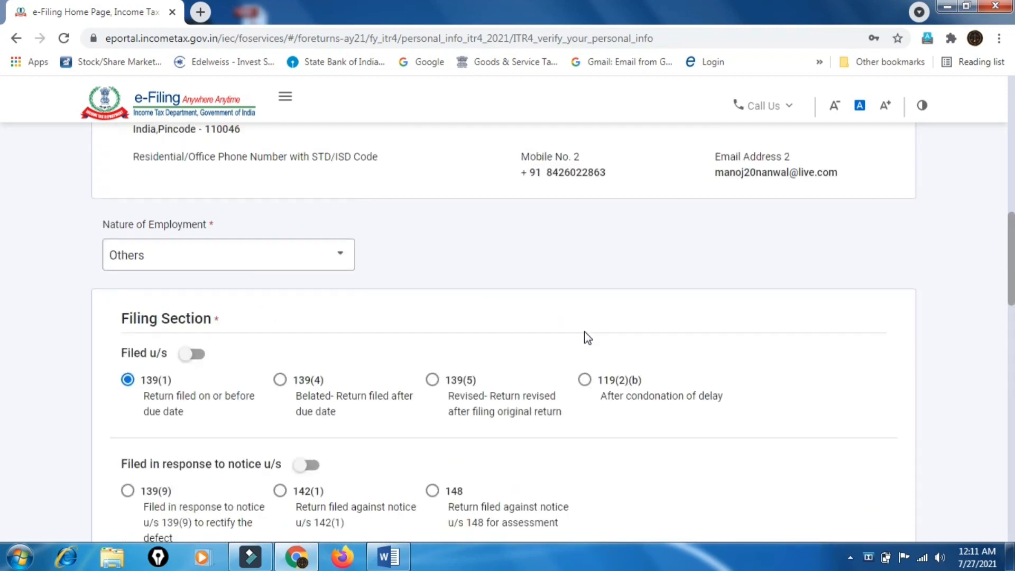
{"action": "scroll", "coordinate": [587, 339], "scroll_direction": "down", "scroll_amount": 8}
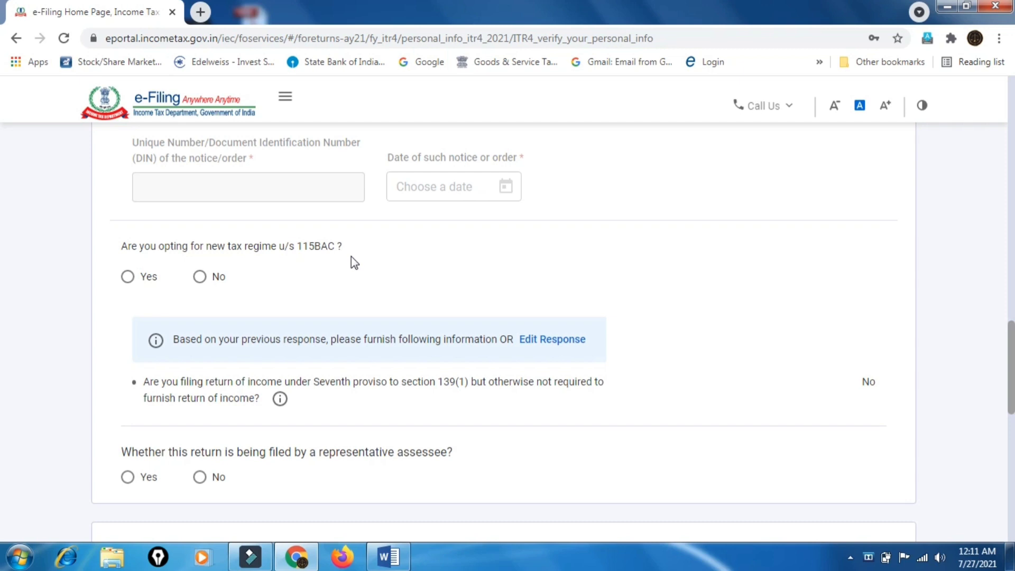
{"action": "left_click", "coordinate": [201, 278]}
{"action": "scroll", "coordinate": [461, 291], "scroll_direction": "down", "scroll_amount": 3}
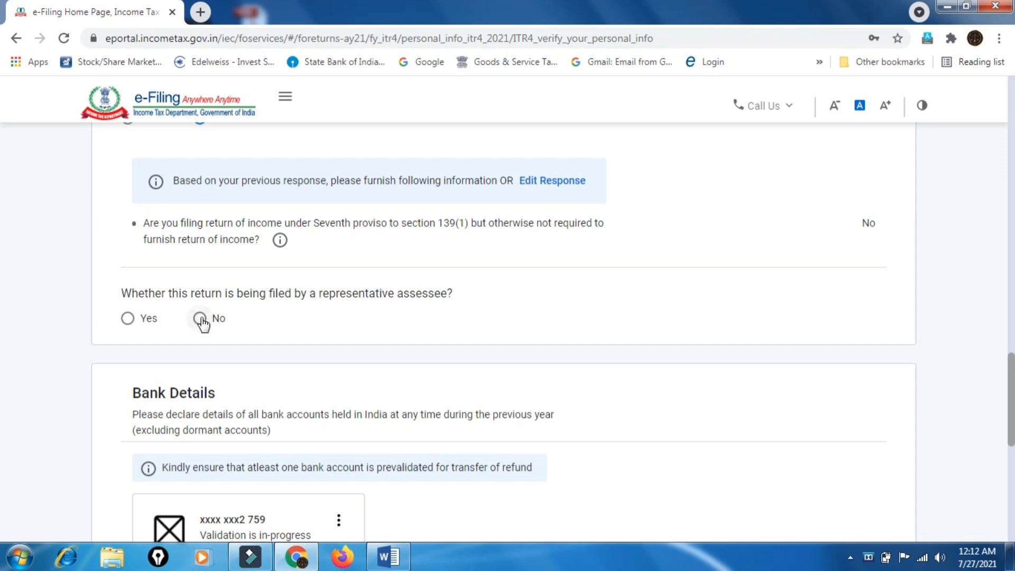
{"action": "left_click", "coordinate": [200, 318]}
Submit the personal information page, which flags a missing refund bank account
{"action": "scroll", "coordinate": [463, 381], "scroll_direction": "down", "scroll_amount": 3}
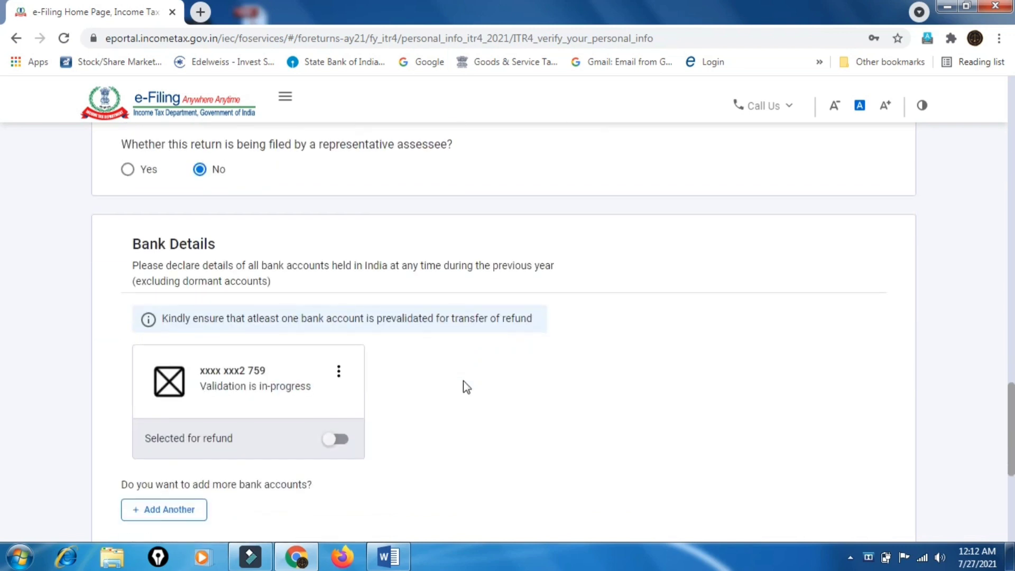
{"action": "scroll", "coordinate": [463, 381], "scroll_direction": "down", "scroll_amount": 1}
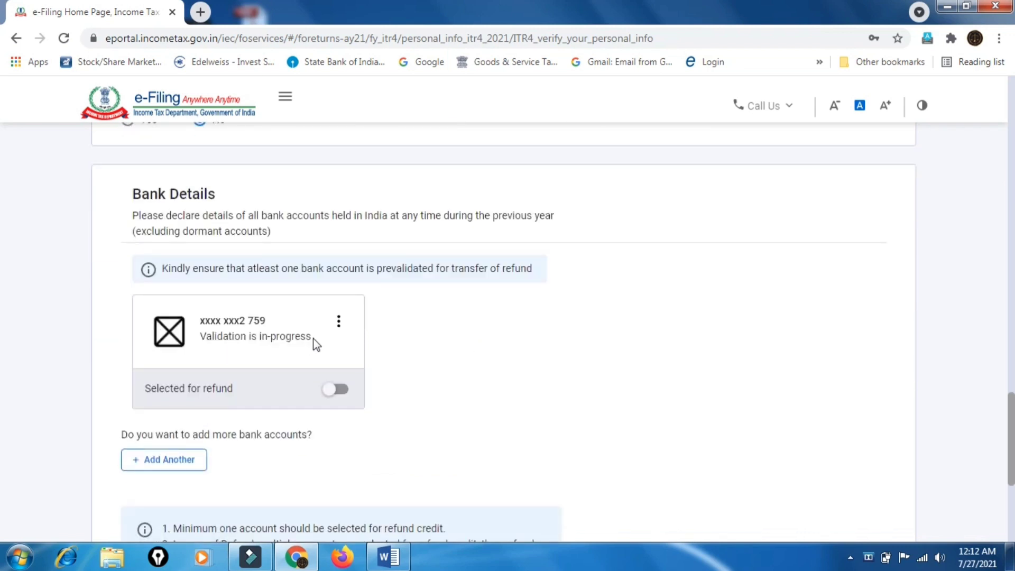
{"action": "scroll", "coordinate": [457, 321], "scroll_direction": "down", "scroll_amount": 2}
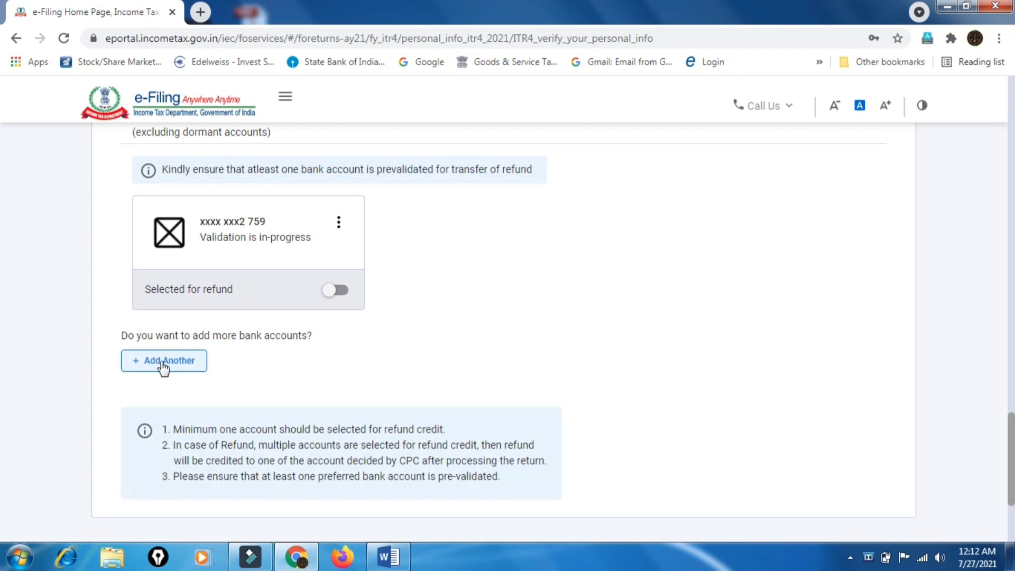
{"action": "scroll", "coordinate": [525, 343], "scroll_direction": "down", "scroll_amount": 3}
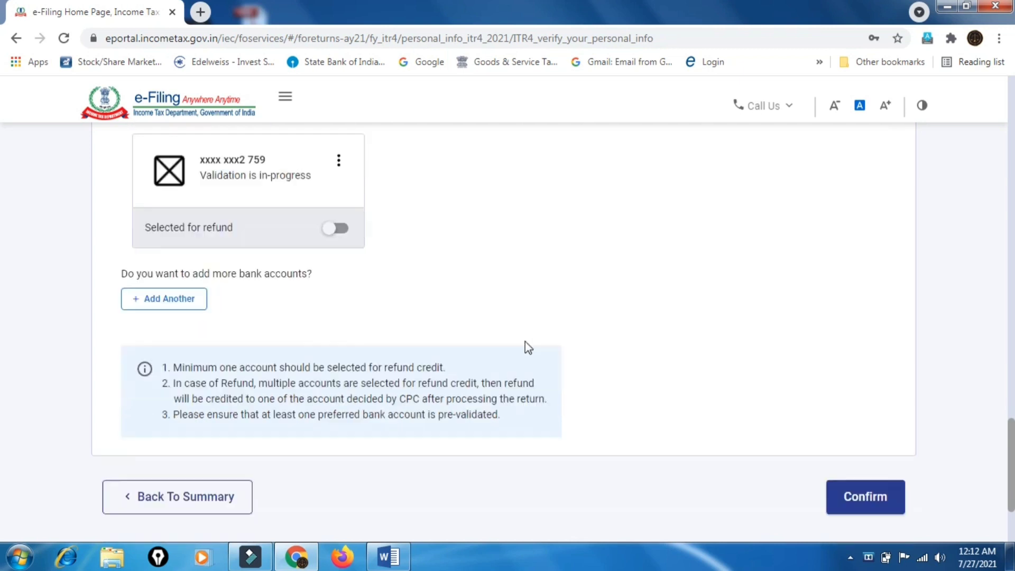
{"action": "left_click", "coordinate": [860, 386]}
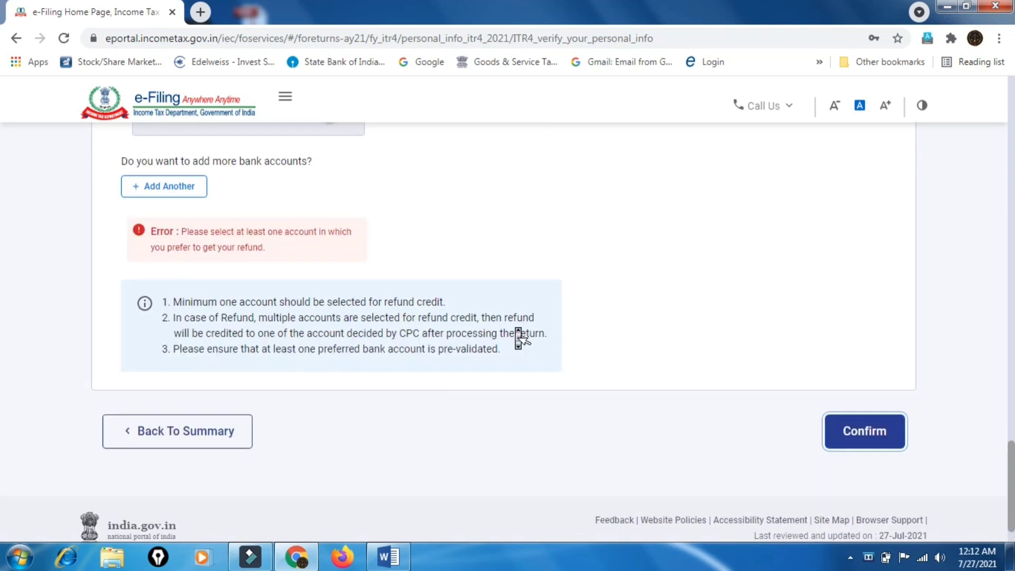
Mark the listed bank account as selected for refund and resubmit the personal information
{"action": "scroll", "coordinate": [418, 310], "scroll_direction": "up", "scroll_amount": 3}
{"action": "left_click", "coordinate": [336, 269]}
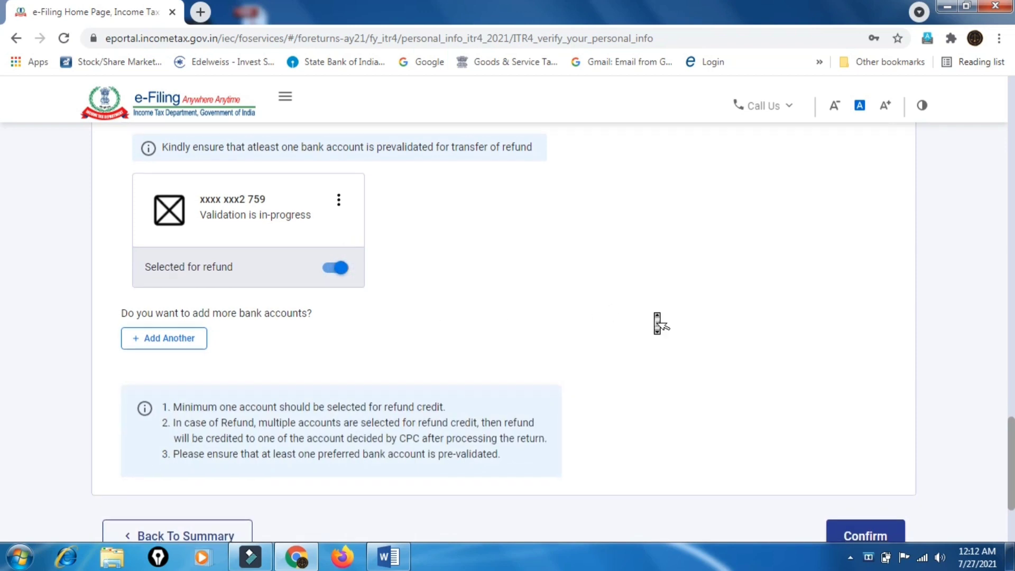
{"action": "scroll", "coordinate": [657, 319], "scroll_direction": "down", "scroll_amount": 2}
{"action": "left_click", "coordinate": [869, 424]}
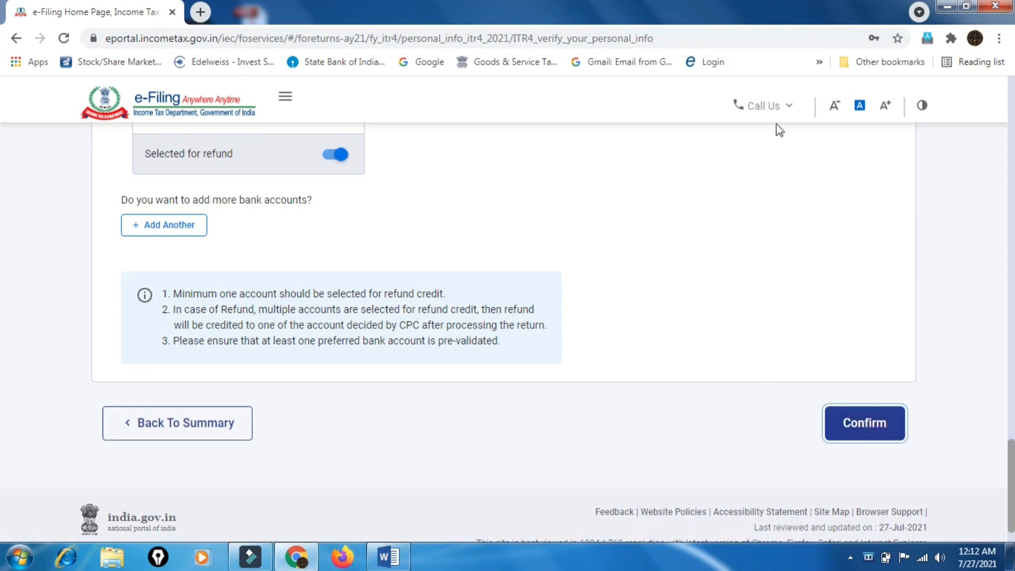
{"action": "scroll", "coordinate": [784, 302], "scroll_direction": "down", "scroll_amount": 3}
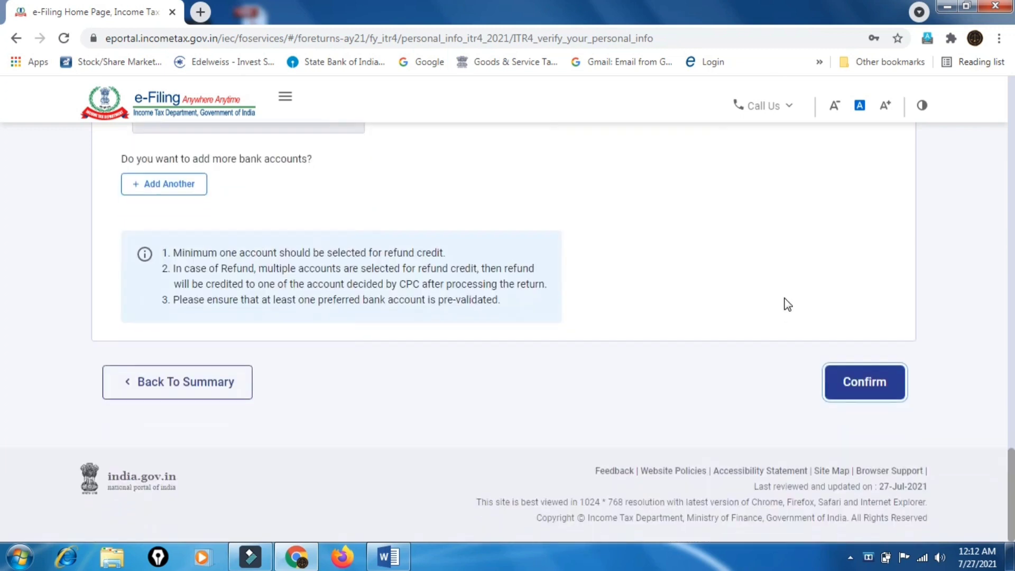
Confirm personal information and check the Return Summary, where Gross Total Income still awaits confirmation
{"action": "left_click", "coordinate": [889, 395]}
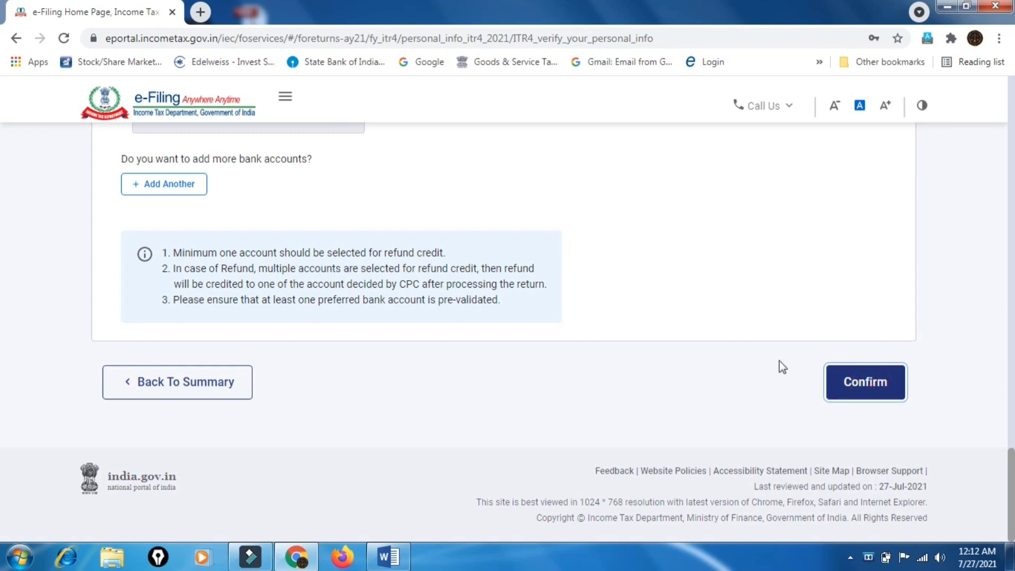
{"action": "scroll", "coordinate": [712, 342], "scroll_direction": "up", "scroll_amount": 12}
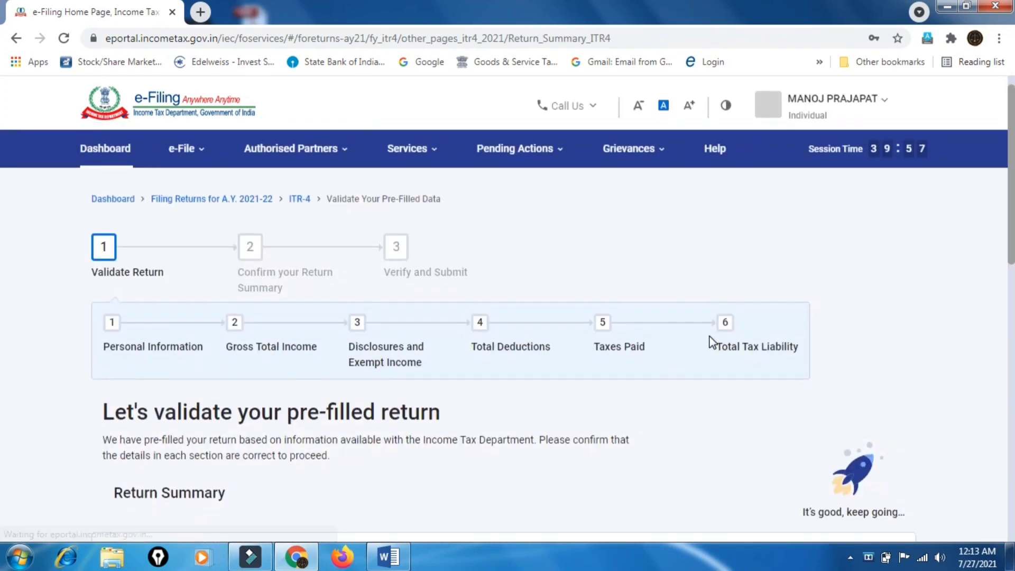
{"action": "scroll", "coordinate": [712, 343], "scroll_direction": "down", "scroll_amount": 8}
{"action": "scroll", "coordinate": [710, 342], "scroll_direction": "up", "scroll_amount": 5}
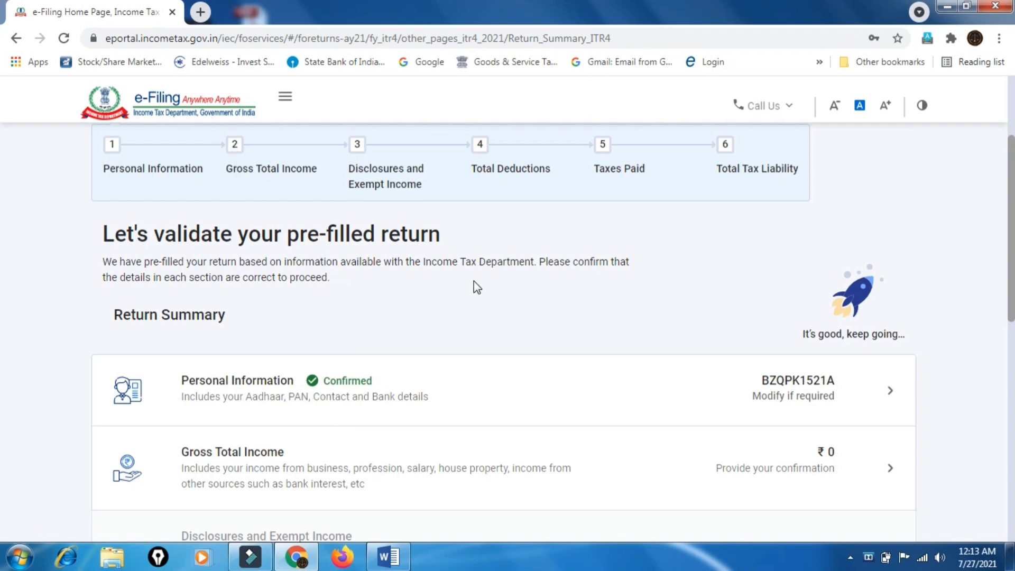
{"action": "scroll", "coordinate": [473, 281], "scroll_direction": "down", "scroll_amount": 3}
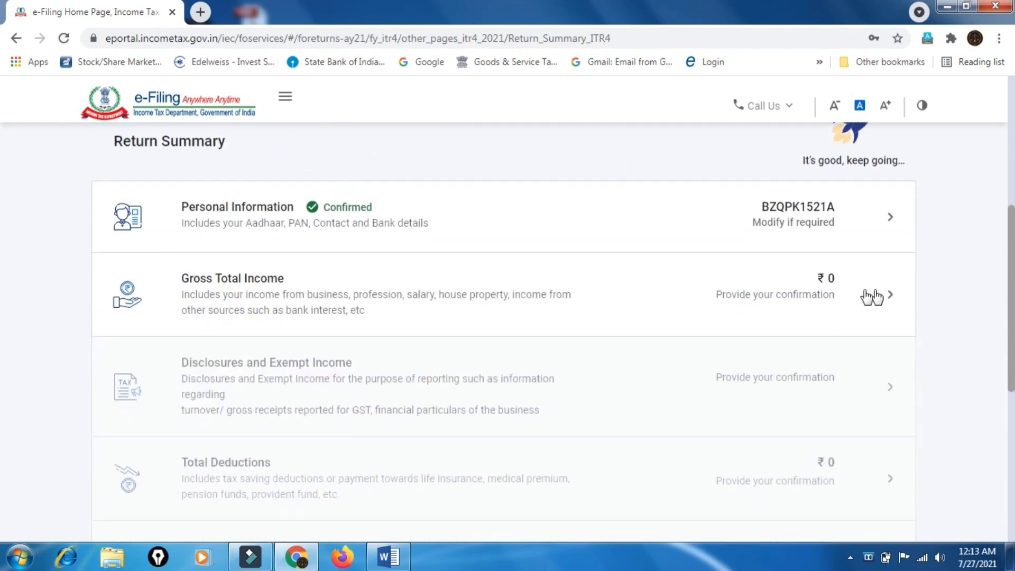
Open the Gross Total Income section and skip the salary exemption questions, confirming with Yes
{"action": "left_click", "coordinate": [864, 295]}
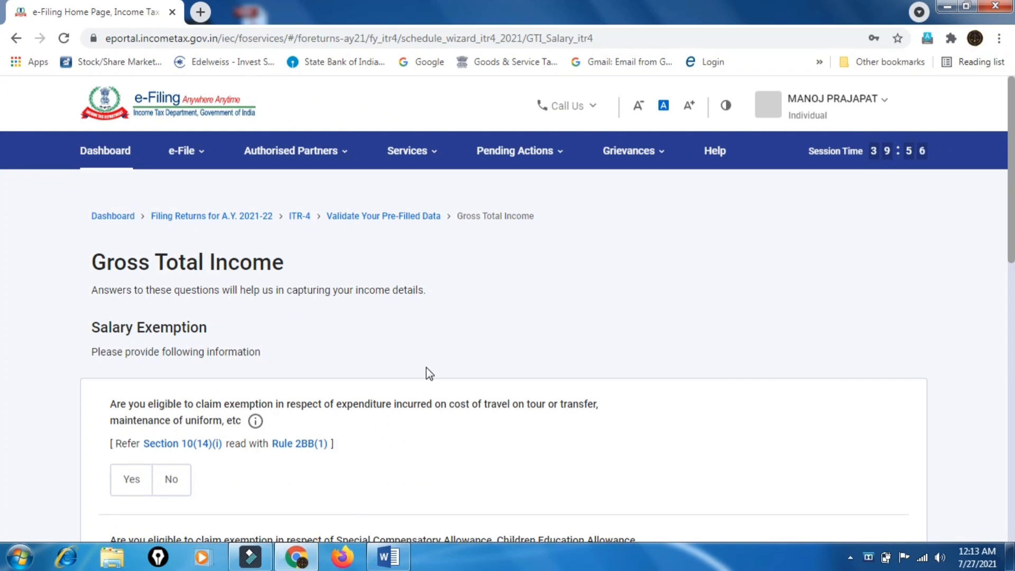
{"action": "scroll", "coordinate": [426, 367], "scroll_direction": "down", "scroll_amount": 8}
{"action": "scroll", "coordinate": [426, 367], "scroll_direction": "down", "scroll_amount": 5}
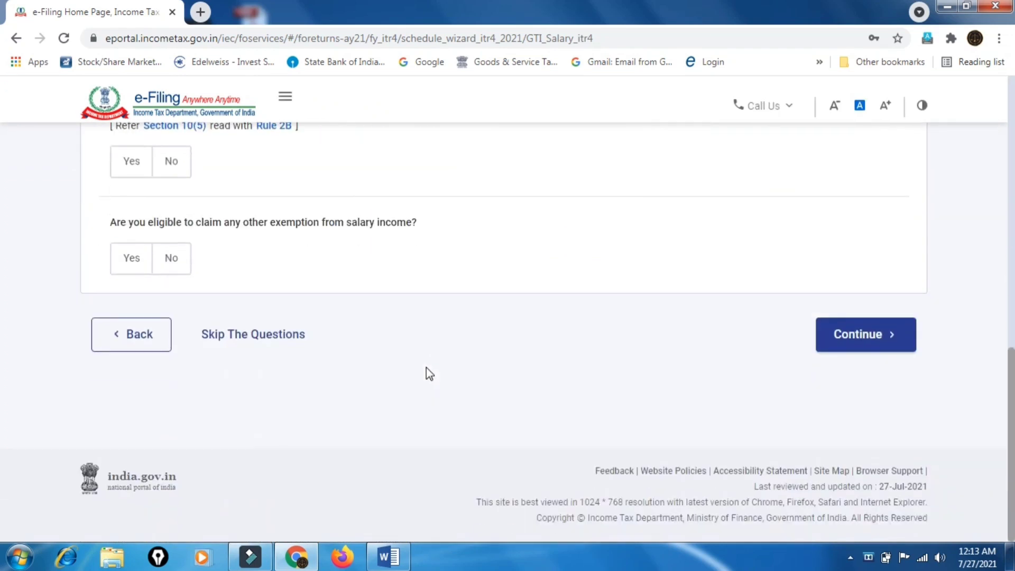
{"action": "scroll", "coordinate": [426, 366], "scroll_direction": "up", "scroll_amount": 13}
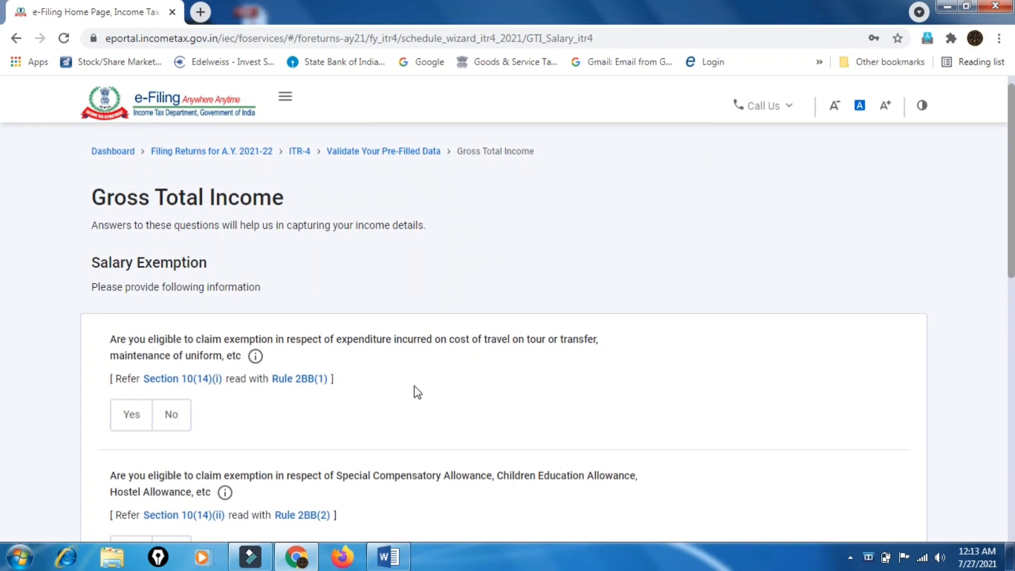
{"action": "scroll", "coordinate": [414, 390], "scroll_direction": "down", "scroll_amount": 10}
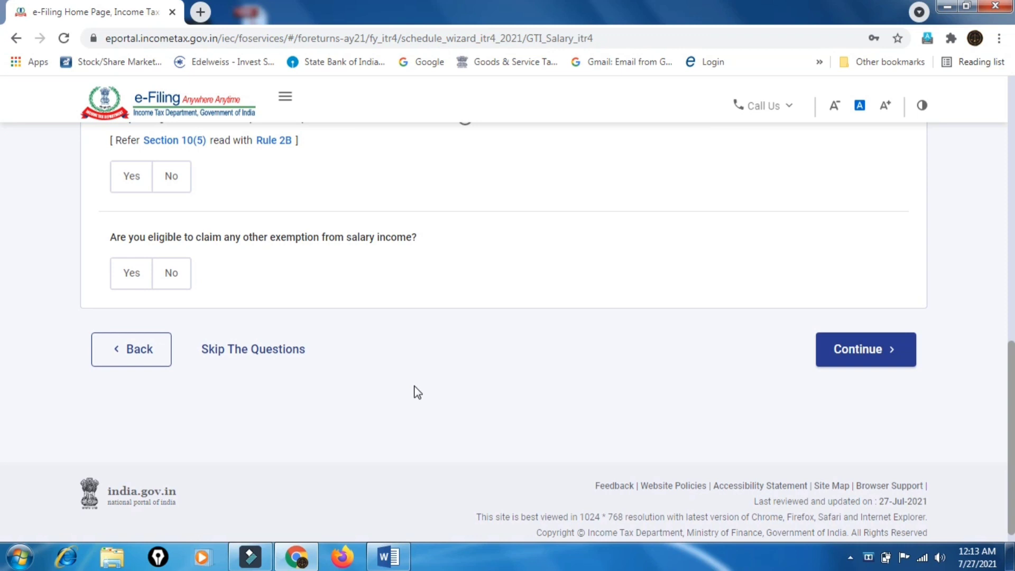
{"action": "left_click", "coordinate": [259, 361]}
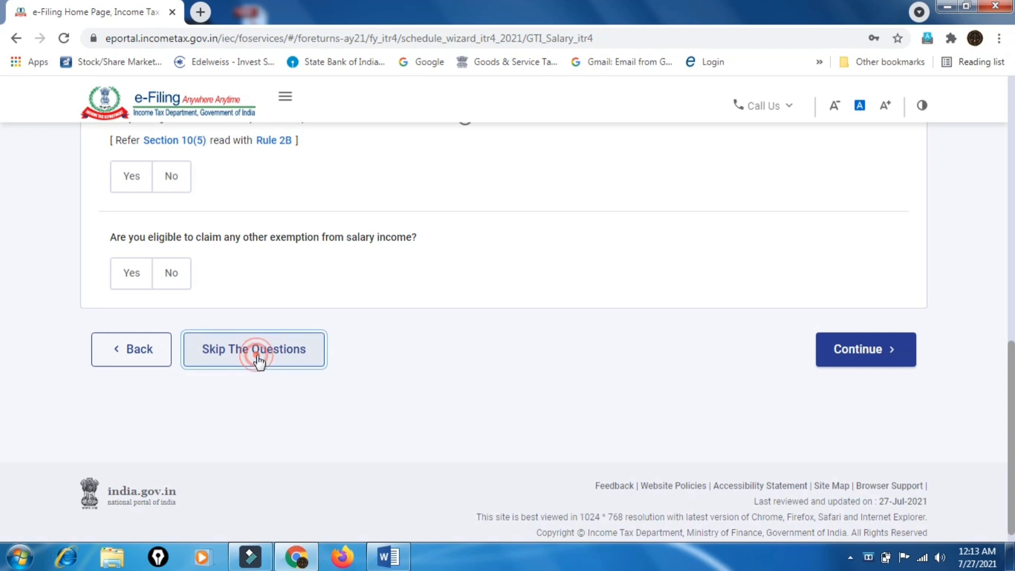
{"action": "left_click", "coordinate": [650, 382]}
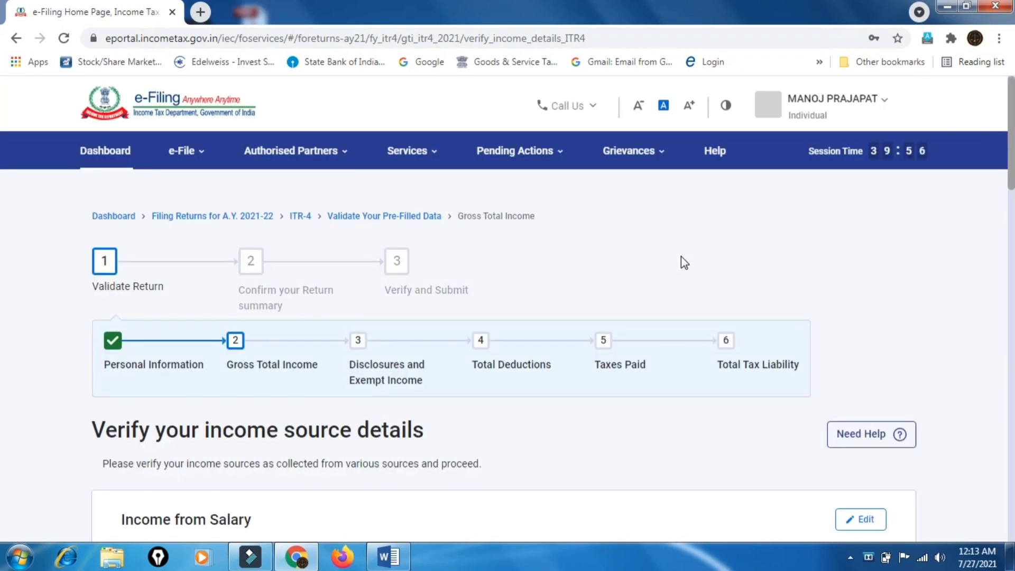
Review the ₹0 income source totals and edit the Income from Salary card
{"action": "scroll", "coordinate": [681, 257], "scroll_direction": "down", "scroll_amount": 8}
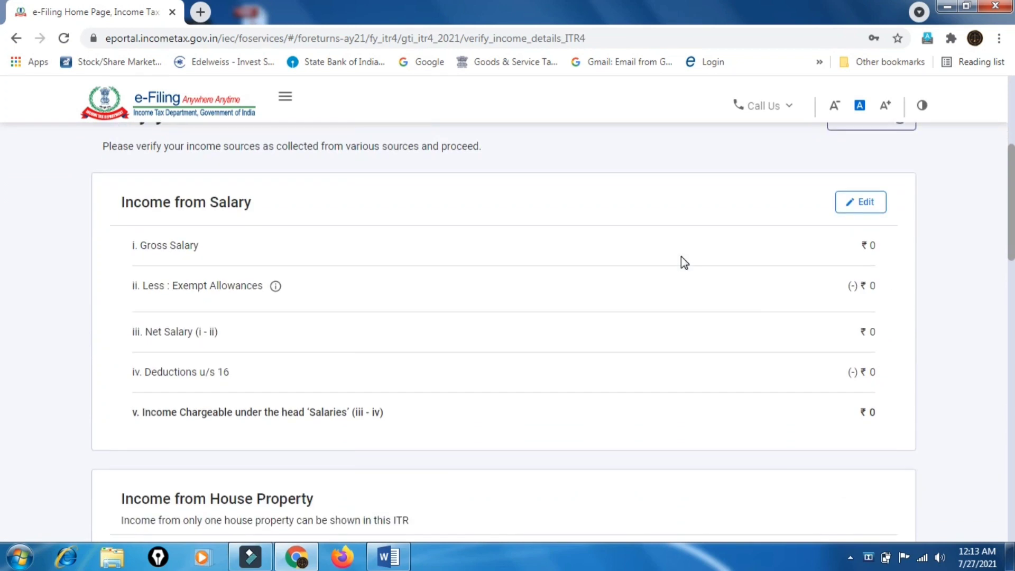
{"action": "scroll", "coordinate": [681, 257], "scroll_direction": "down", "scroll_amount": 10}
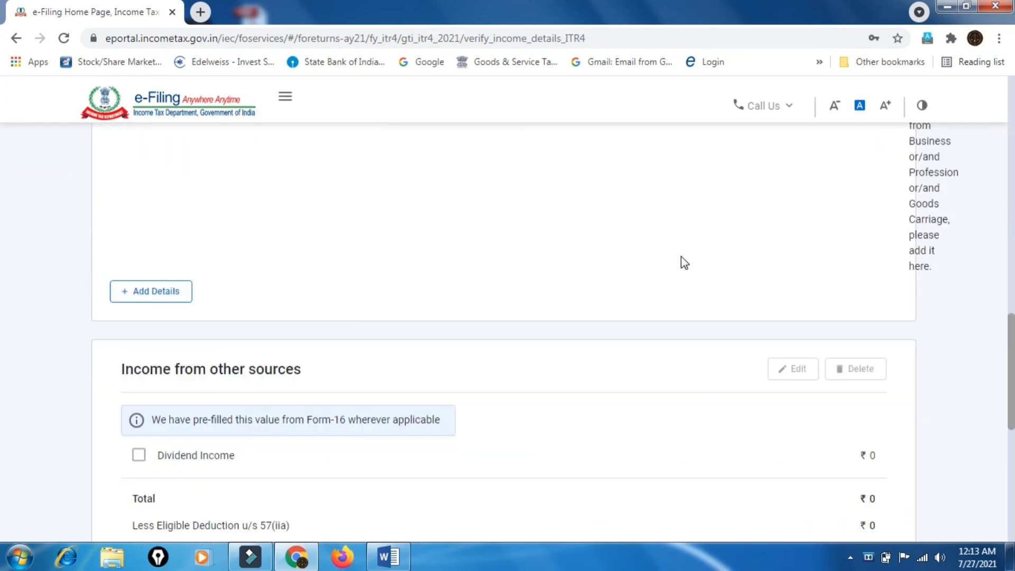
{"action": "scroll", "coordinate": [684, 267], "scroll_direction": "up", "scroll_amount": 2}
{"action": "scroll", "coordinate": [681, 259], "scroll_direction": "up", "scroll_amount": 10}
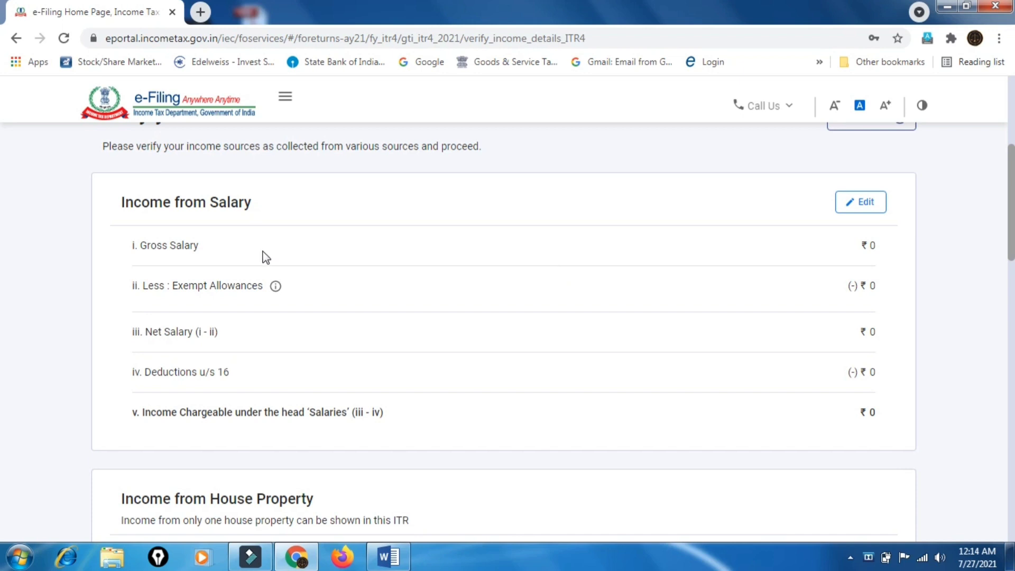
{"action": "left_click", "coordinate": [859, 217]}
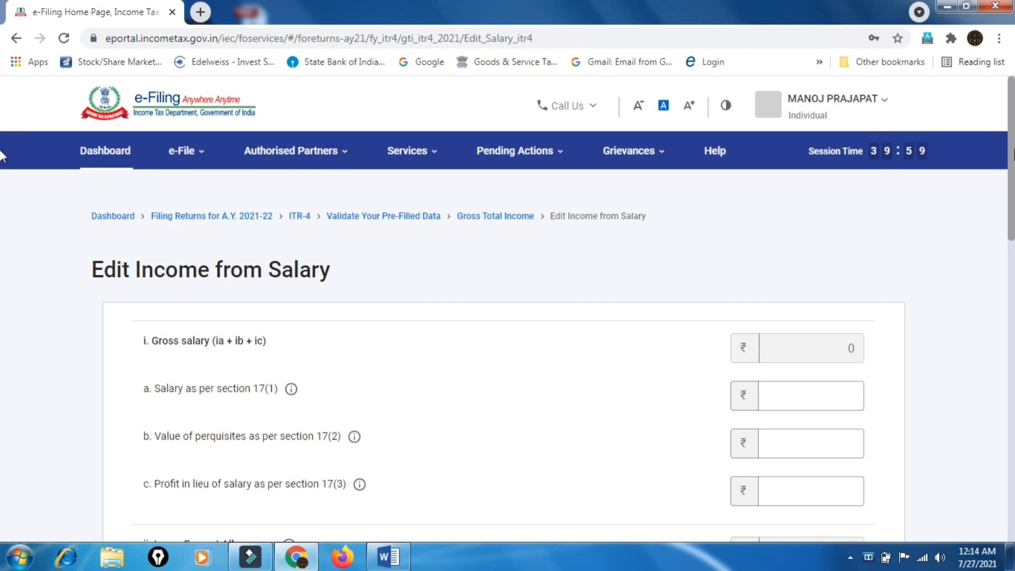
Check the blank Salary as per section 17(1) field and review the salary form
{"action": "scroll", "coordinate": [1009, 169], "scroll_direction": "down", "scroll_amount": 3}
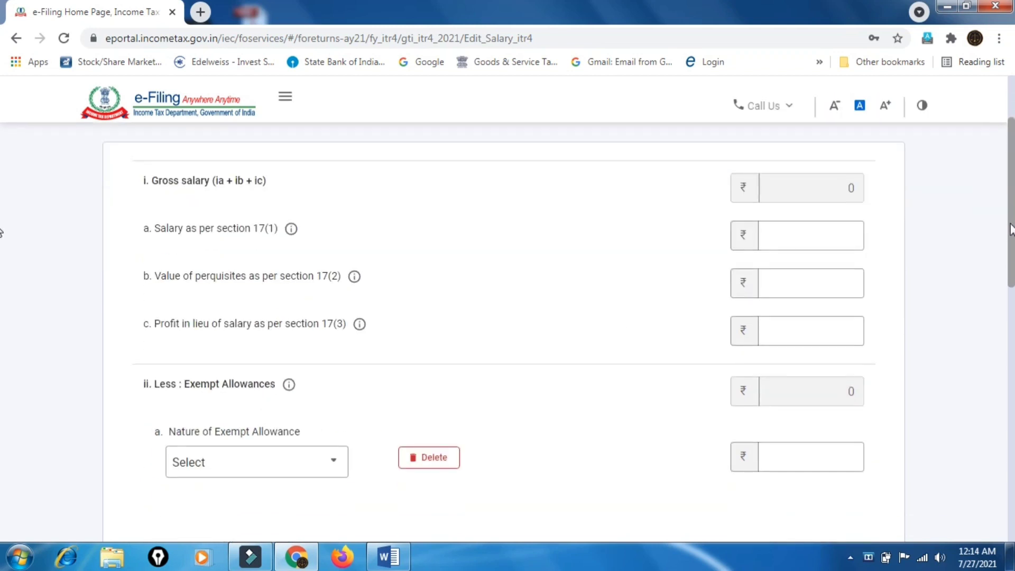
{"action": "left_click", "coordinate": [811, 242]}
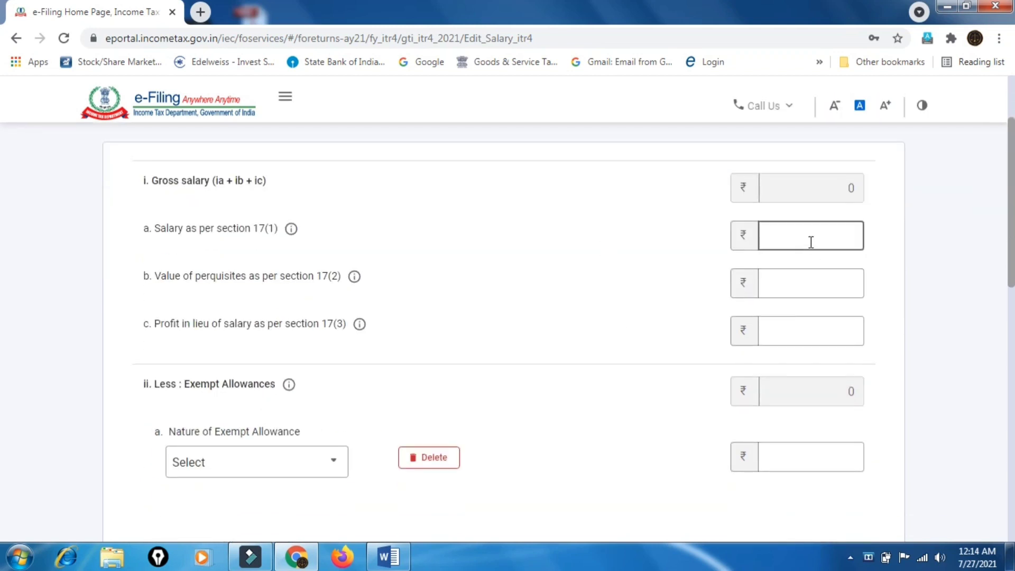
{"action": "left_click", "coordinate": [810, 242]}
{"action": "scroll", "coordinate": [810, 242], "scroll_direction": "down", "scroll_amount": 4}
{"action": "scroll", "coordinate": [810, 242], "scroll_direction": "down", "scroll_amount": 4}
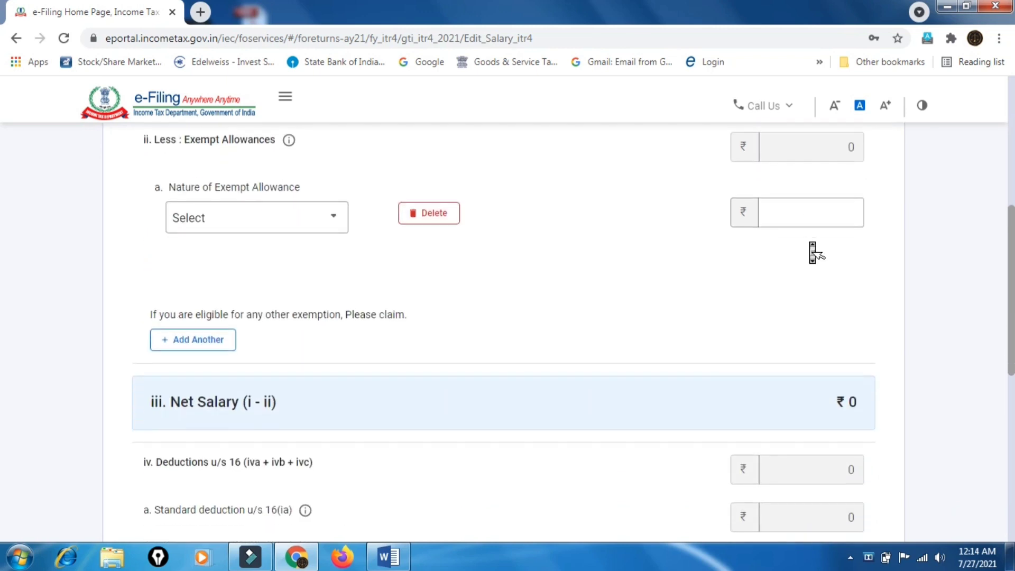
{"action": "scroll", "coordinate": [810, 242], "scroll_direction": "up", "scroll_amount": 8}
{"action": "scroll", "coordinate": [811, 241], "scroll_direction": "up", "scroll_amount": 4}
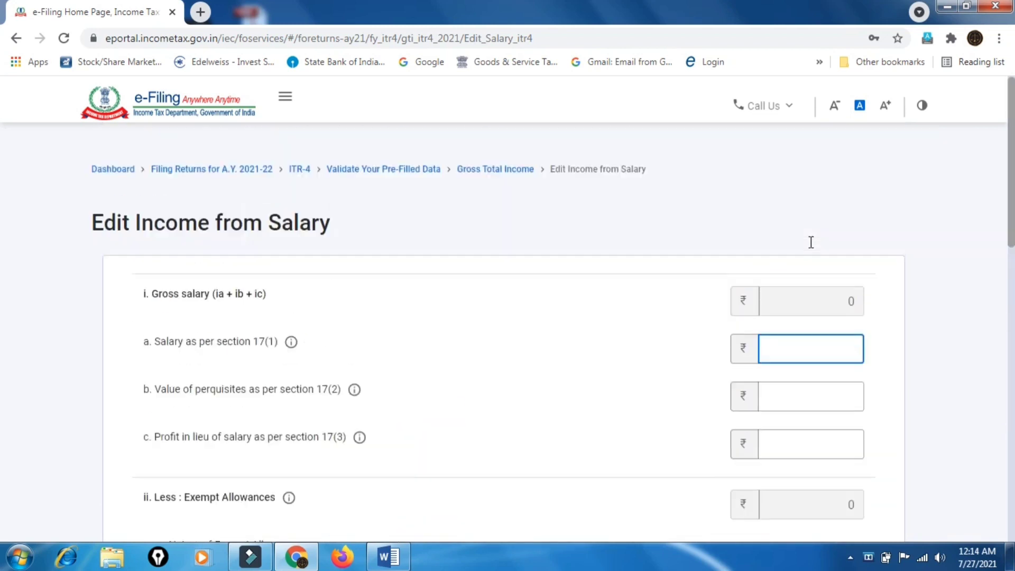
Cancel the salary editor without entering amounts, leaving salary at ₹0
{"action": "scroll", "coordinate": [810, 241], "scroll_direction": "down", "scroll_amount": 10}
{"action": "scroll", "coordinate": [390, 291], "scroll_direction": "down", "scroll_amount": 6}
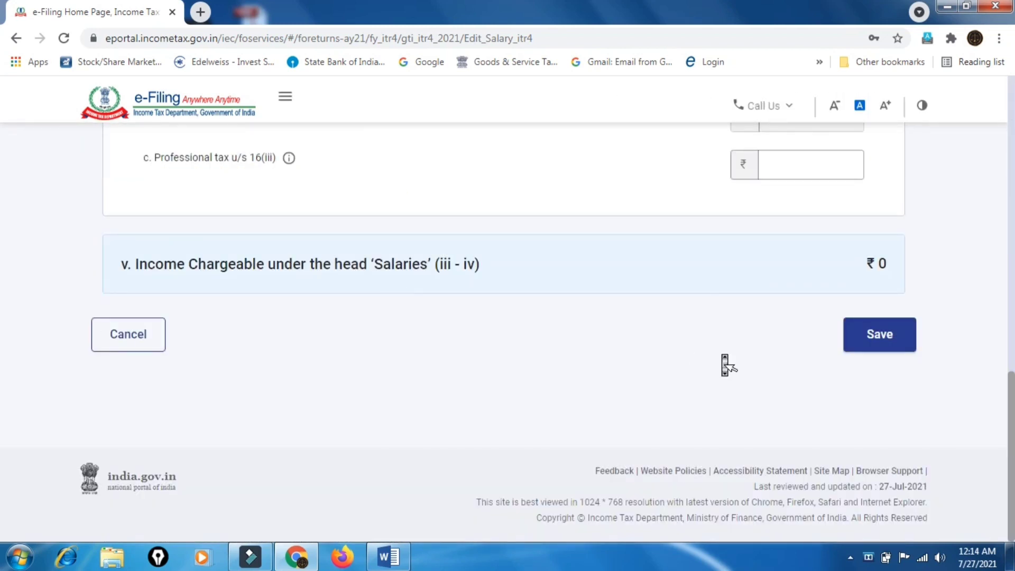
{"action": "scroll", "coordinate": [722, 357], "scroll_direction": "up", "scroll_amount": 3}
{"action": "scroll", "coordinate": [725, 361], "scroll_direction": "down", "scroll_amount": 2}
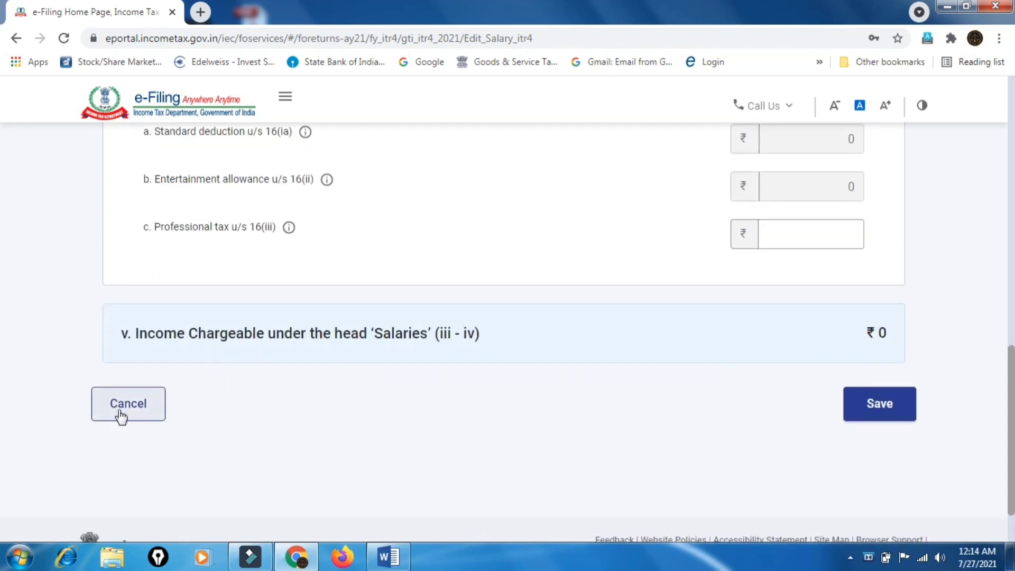
{"action": "left_click", "coordinate": [129, 405]}
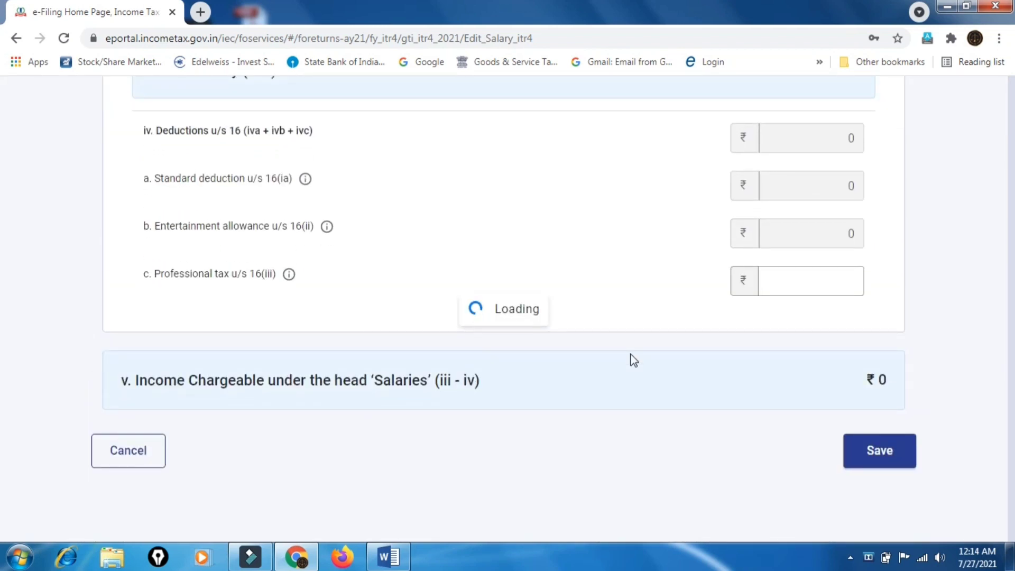
{"action": "left_click", "coordinate": [532, 228]}
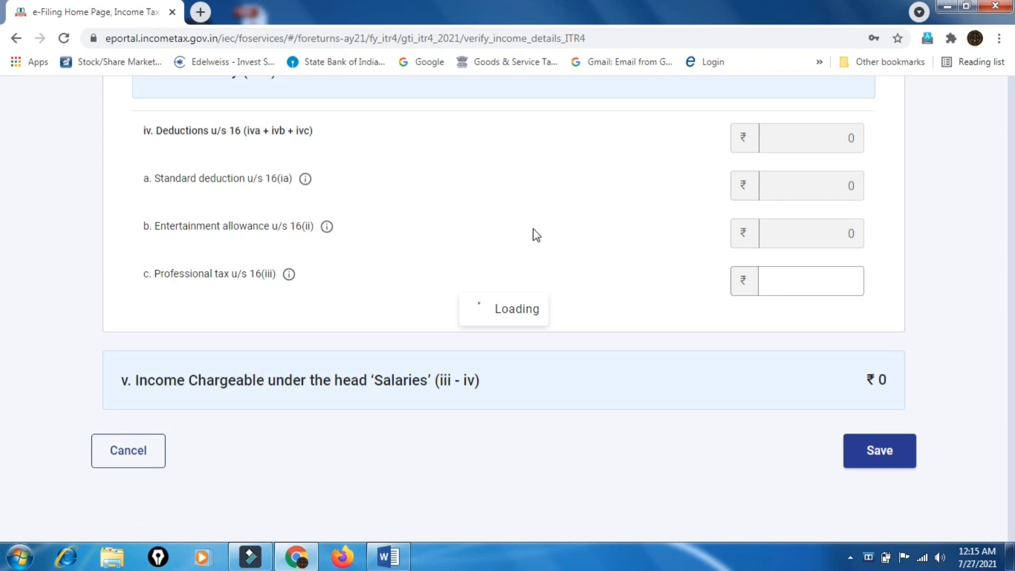
{"action": "left_click", "coordinate": [532, 229]}
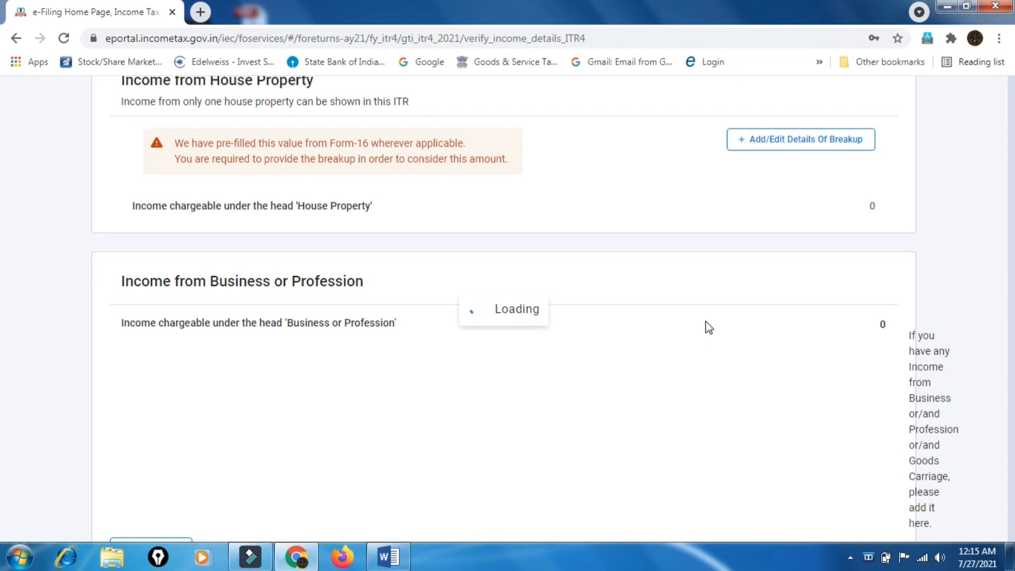
{"action": "scroll", "coordinate": [708, 328], "scroll_direction": "down", "scroll_amount": 5}
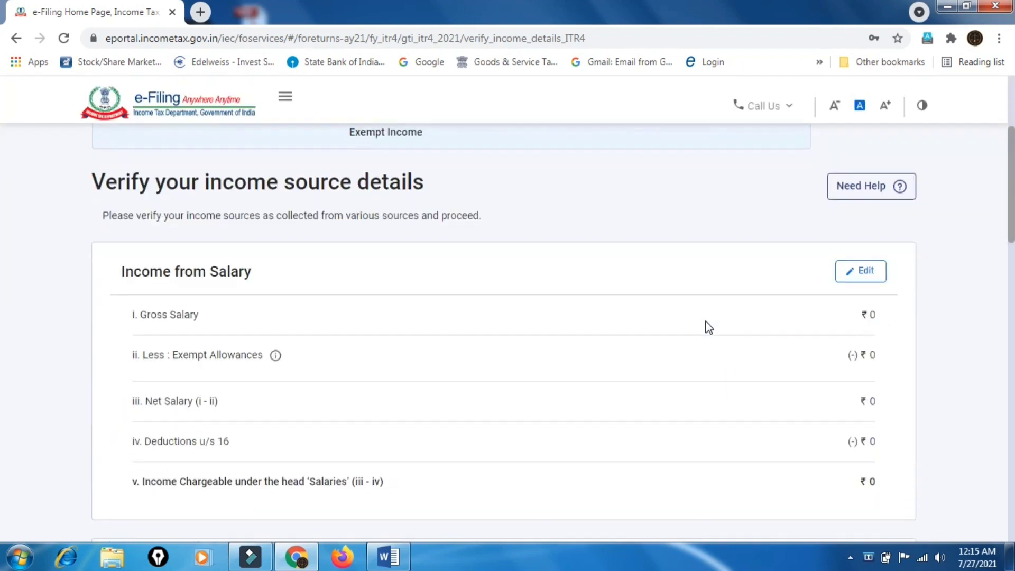
{"action": "scroll", "coordinate": [708, 328], "scroll_direction": "down", "scroll_amount": 6}
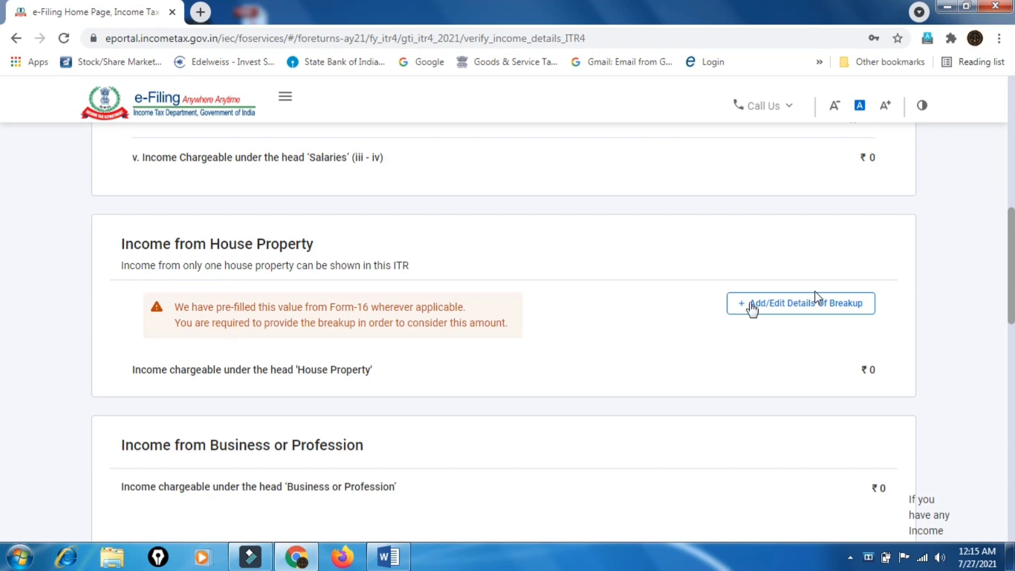
{"action": "left_click", "coordinate": [826, 311]}
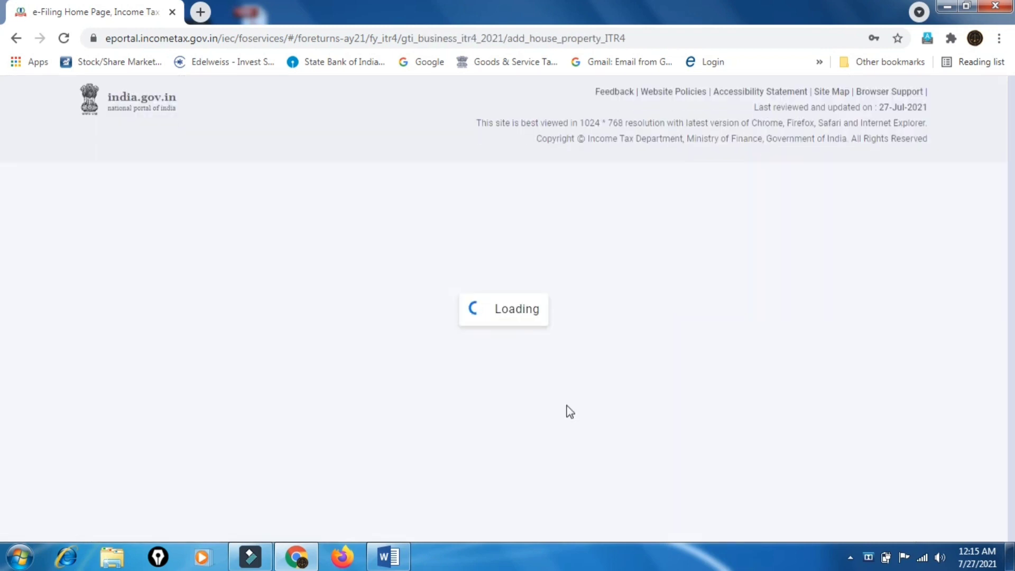
{"action": "scroll", "coordinate": [570, 416], "scroll_direction": "down", "scroll_amount": 3}
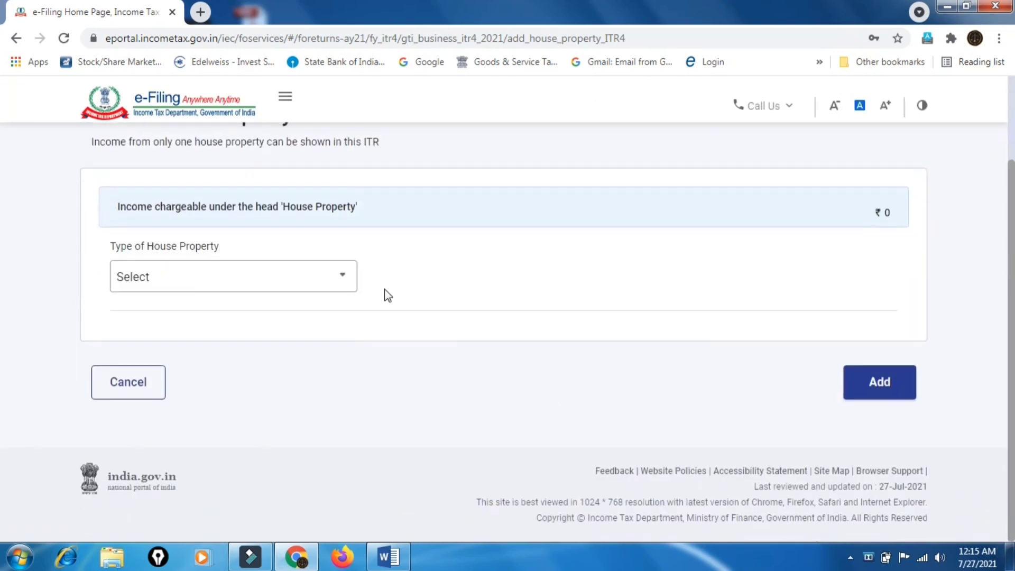
{"action": "left_click", "coordinate": [329, 279]}
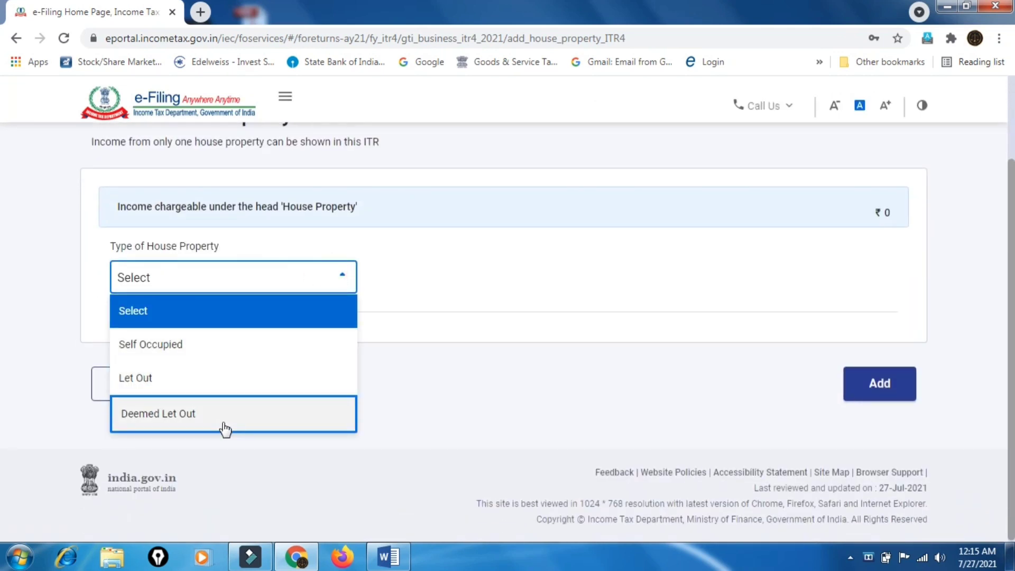
{"action": "left_click", "coordinate": [536, 304]}
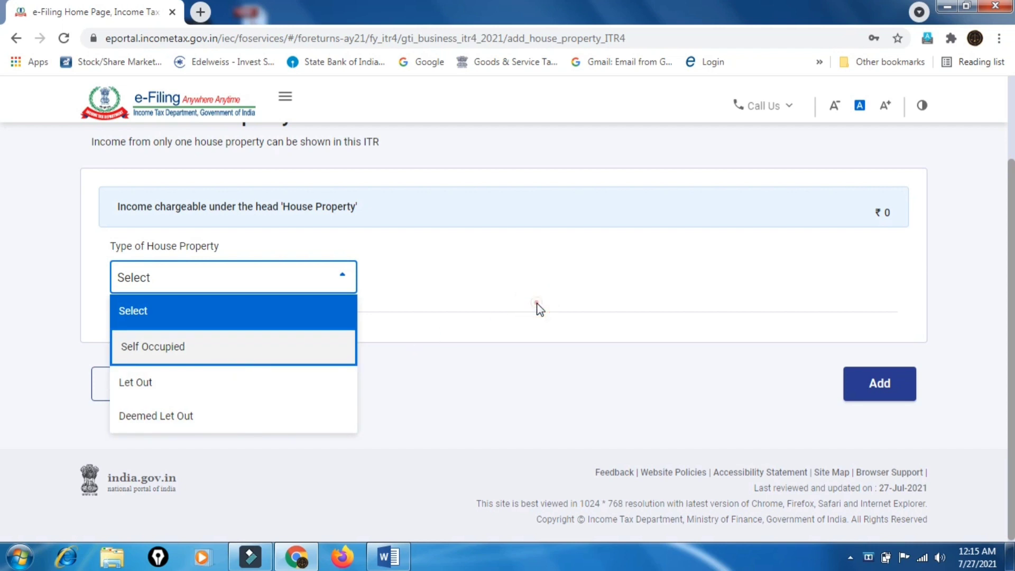
{"action": "left_click", "coordinate": [21, 365]}
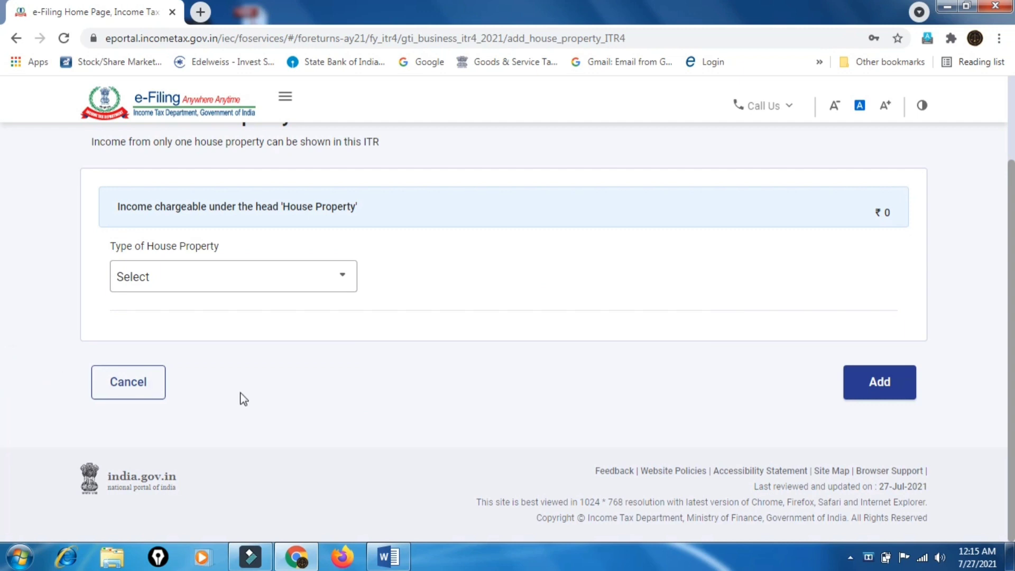
{"action": "left_click", "coordinate": [130, 392]}
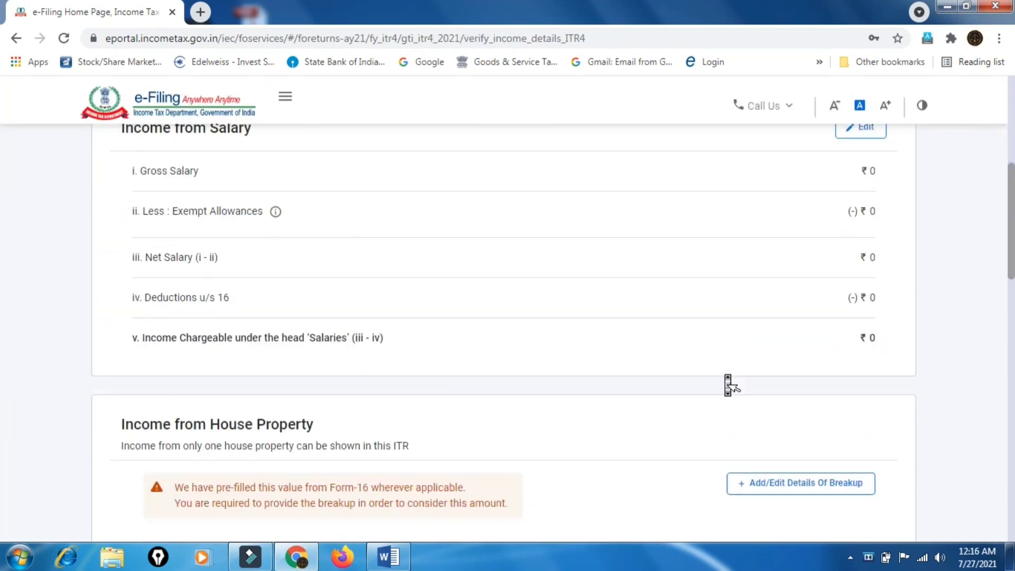
Open the form for adding a new 44AD business entry
{"action": "scroll", "coordinate": [727, 377], "scroll_direction": "down", "scroll_amount": 7}
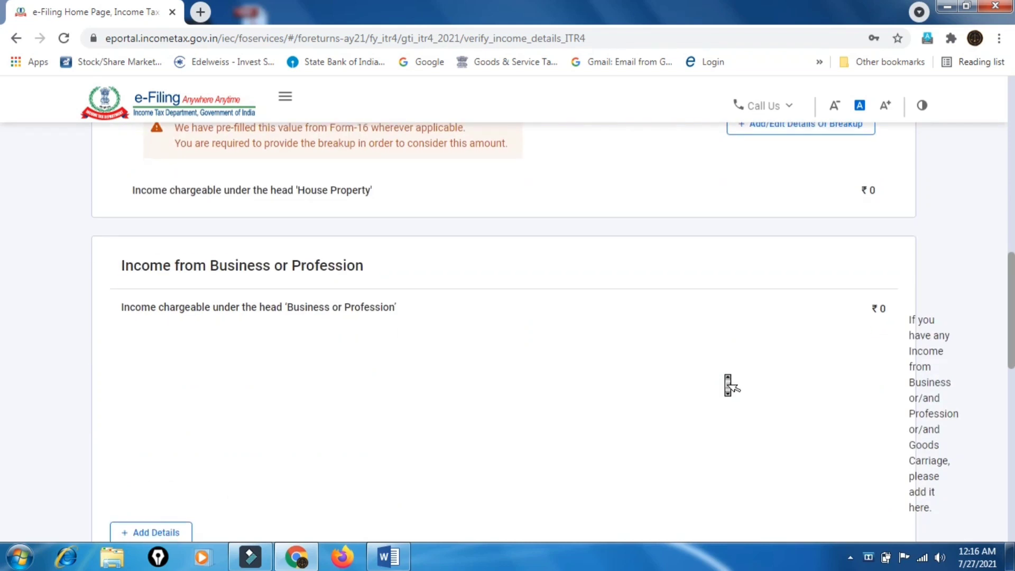
{"action": "scroll", "coordinate": [725, 376], "scroll_direction": "down", "scroll_amount": 4}
{"action": "scroll", "coordinate": [725, 376], "scroll_direction": "up", "scroll_amount": 3}
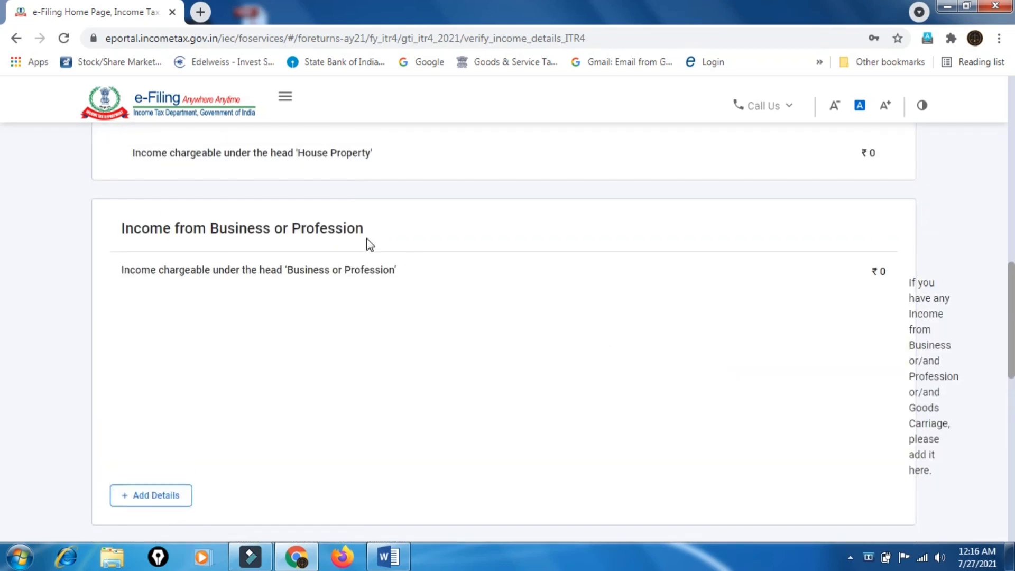
{"action": "scroll", "coordinate": [510, 332], "scroll_direction": "down", "scroll_amount": 5}
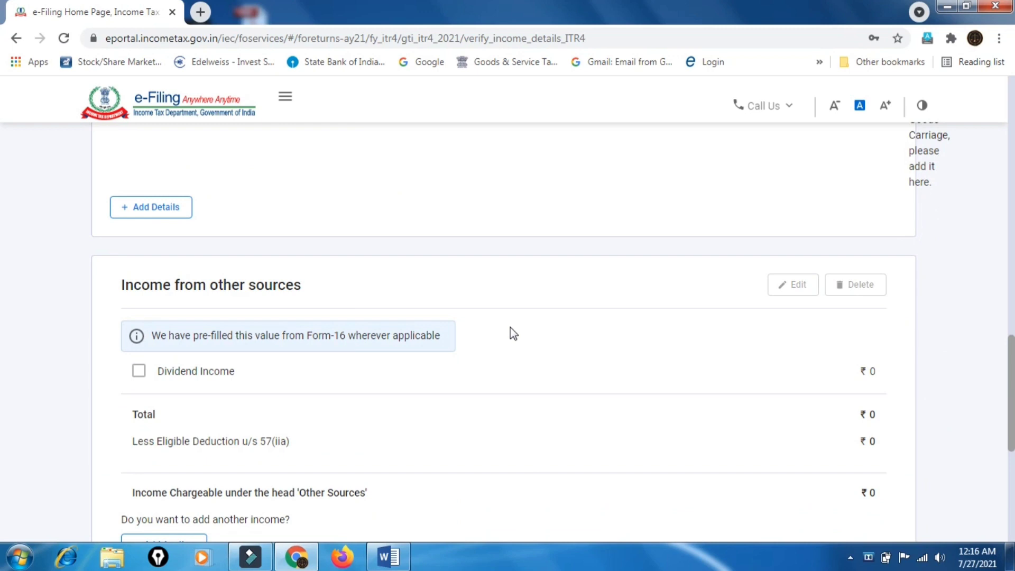
{"action": "scroll", "coordinate": [512, 334], "scroll_direction": "up", "scroll_amount": 5}
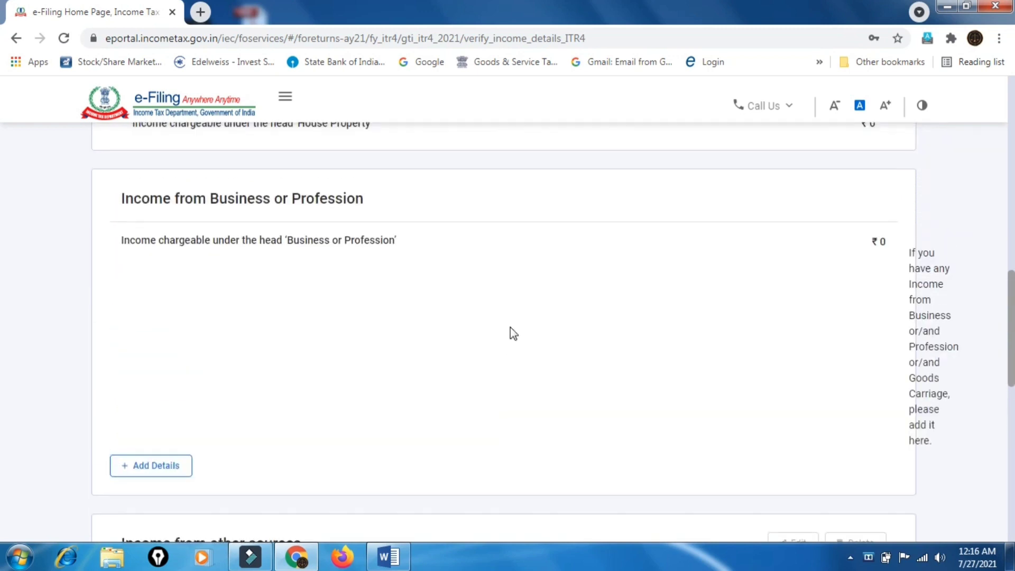
{"action": "left_click", "coordinate": [151, 468]}
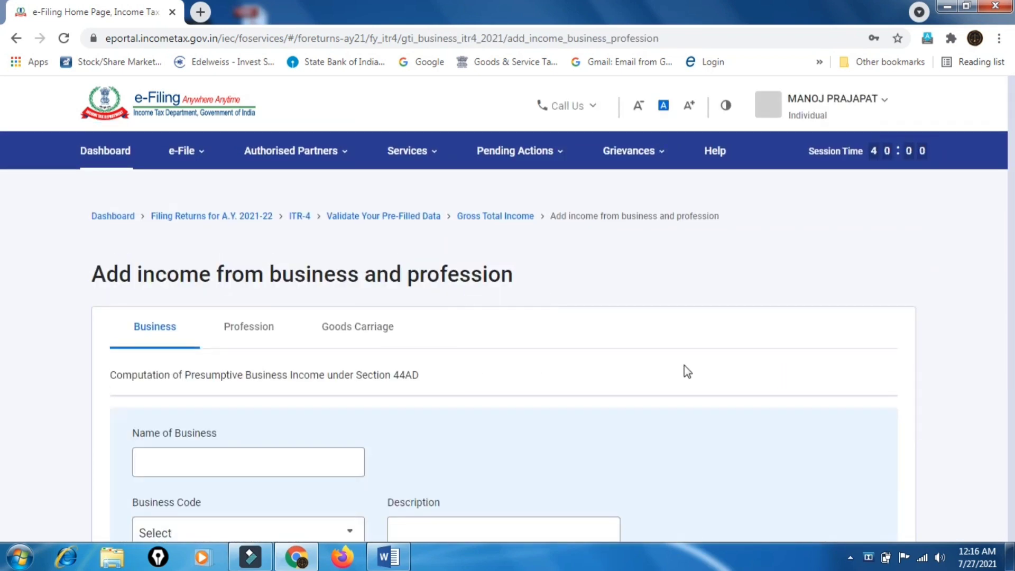
{"action": "scroll", "coordinate": [685, 370], "scroll_direction": "down", "scroll_amount": 1}
{"action": "scroll", "coordinate": [687, 374], "scroll_direction": "down", "scroll_amount": 4}
{"action": "scroll", "coordinate": [686, 370], "scroll_direction": "down", "scroll_amount": 5}
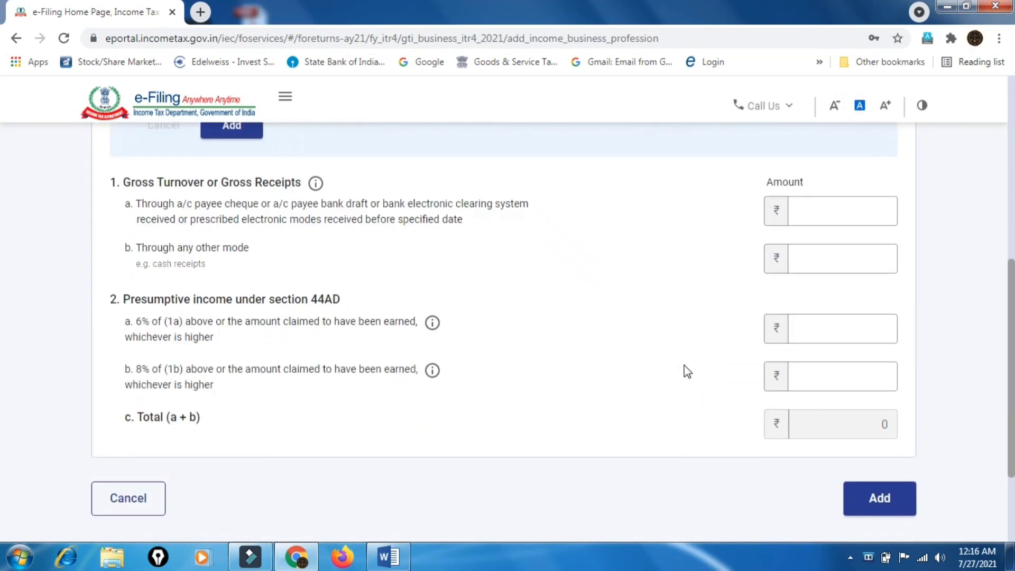
{"action": "scroll", "coordinate": [685, 370], "scroll_direction": "up", "scroll_amount": 10}
{"action": "scroll", "coordinate": [687, 375], "scroll_direction": "down", "scroll_amount": 2}
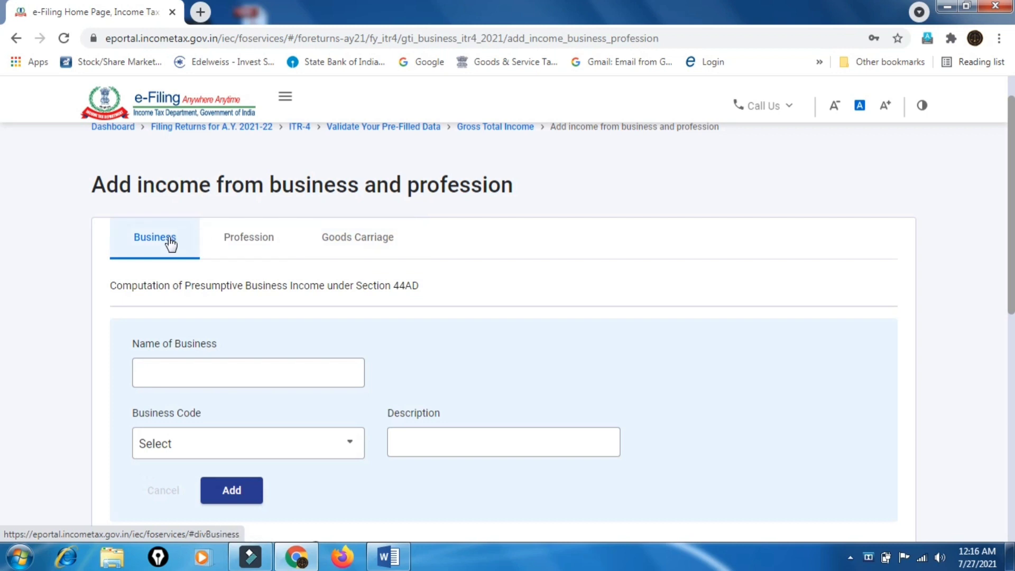
Name the business 'ram trader' and choose code 04052 for other non-metallic mineral products
{"action": "left_click", "coordinate": [229, 370]}
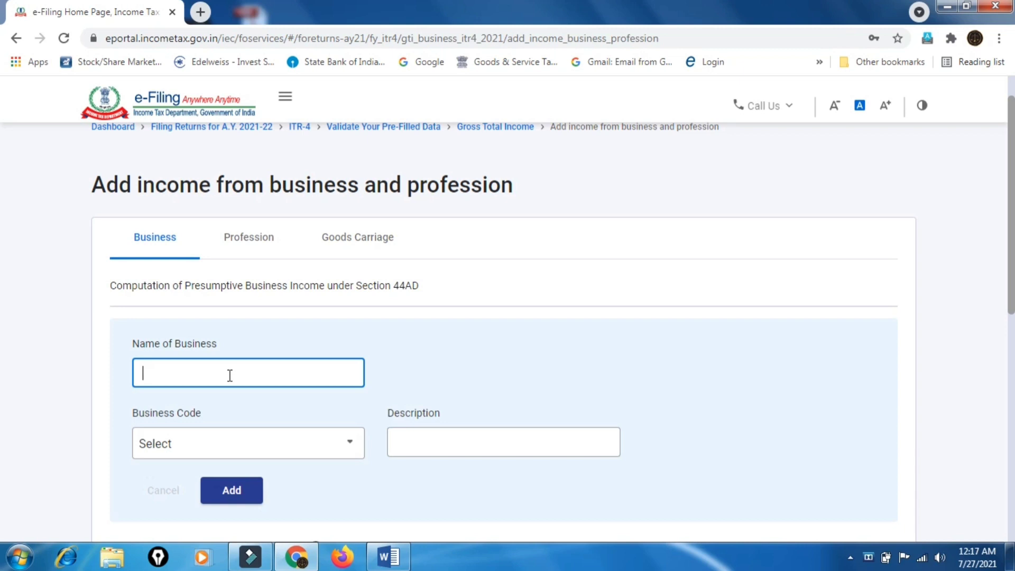
{"action": "type", "text": "ram trader"}
{"action": "scroll", "coordinate": [233, 385], "scroll_direction": "down", "scroll_amount": 3}
{"action": "left_click", "coordinate": [339, 312]}
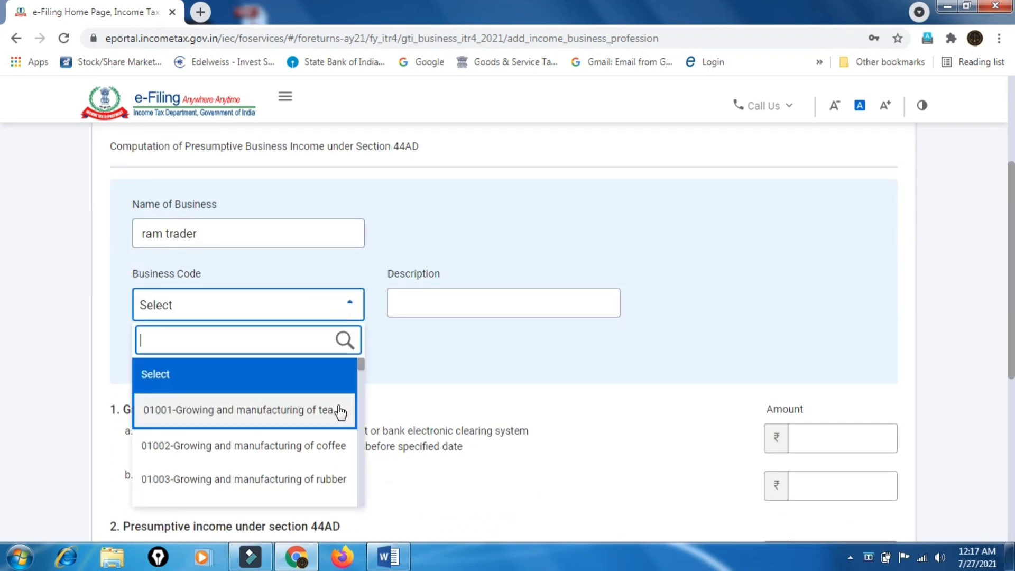
{"action": "scroll", "coordinate": [340, 413], "scroll_direction": "down", "scroll_amount": 10}
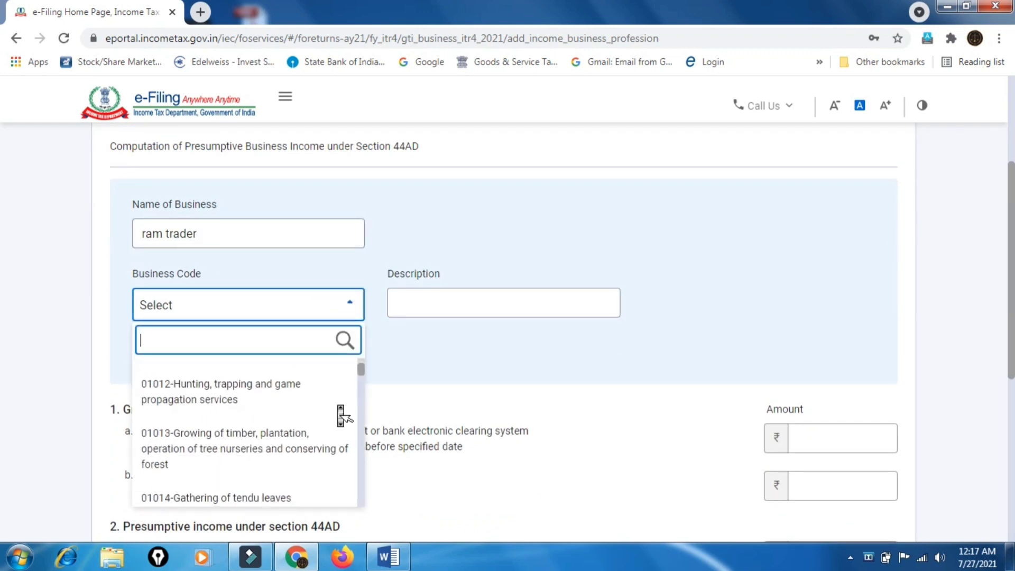
{"action": "scroll", "coordinate": [340, 416], "scroll_direction": "down", "scroll_amount": 10}
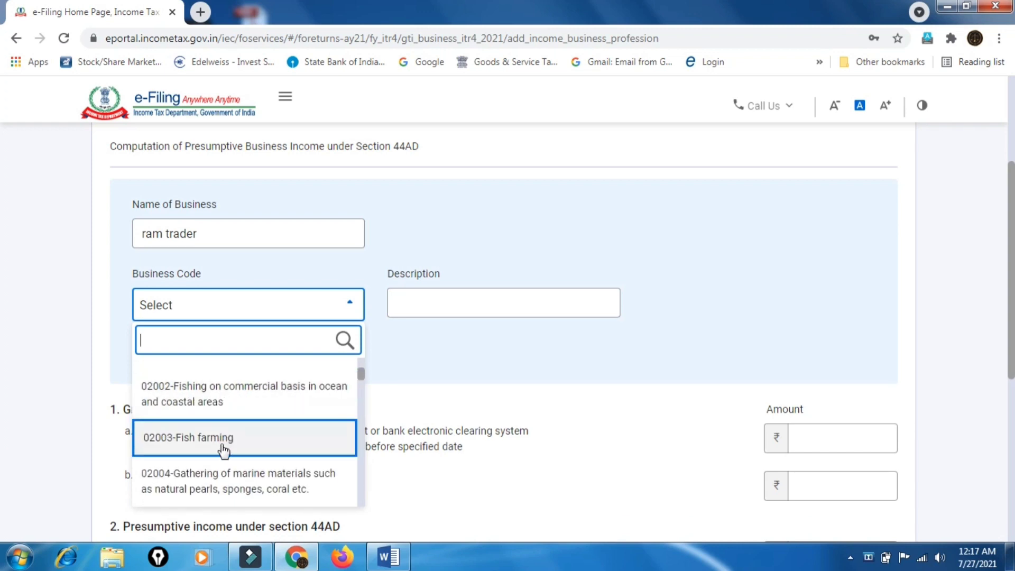
{"action": "scroll", "coordinate": [253, 452], "scroll_direction": "down", "scroll_amount": 10}
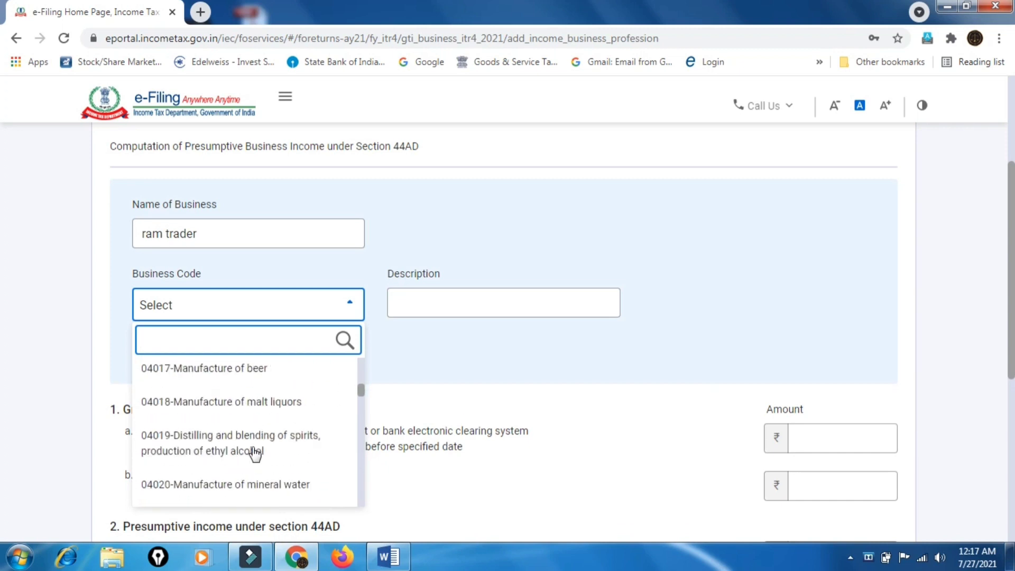
{"action": "scroll", "coordinate": [254, 453], "scroll_direction": "down", "scroll_amount": 10}
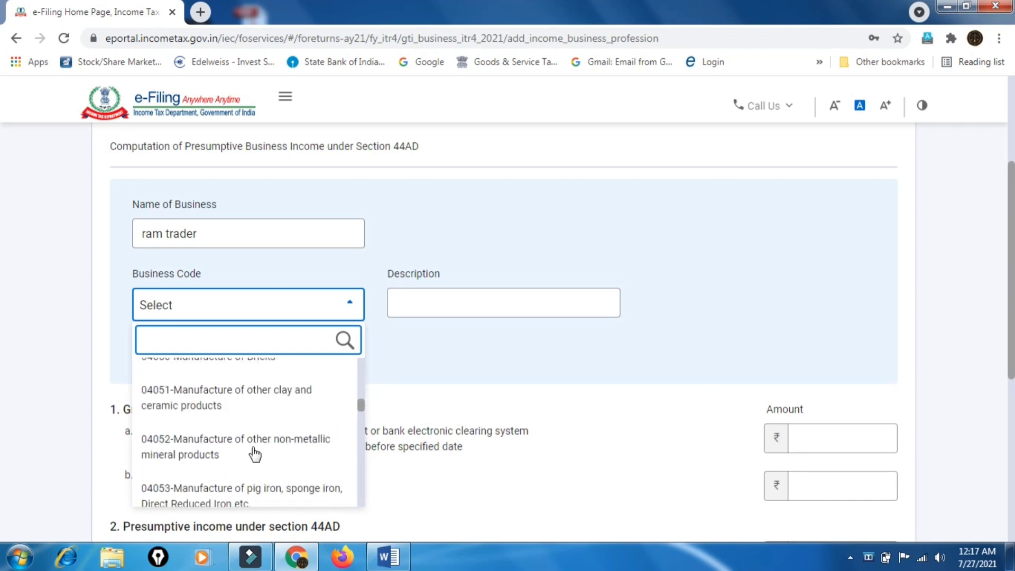
{"action": "left_click", "coordinate": [254, 453]}
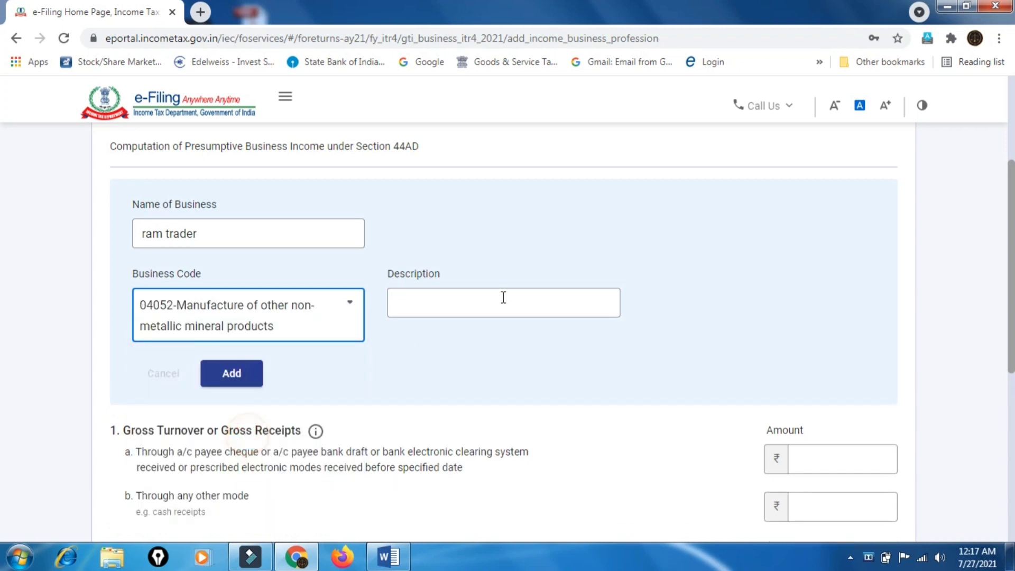
Leave the description blank and add the business row to the list
{"action": "left_click", "coordinate": [519, 292]}
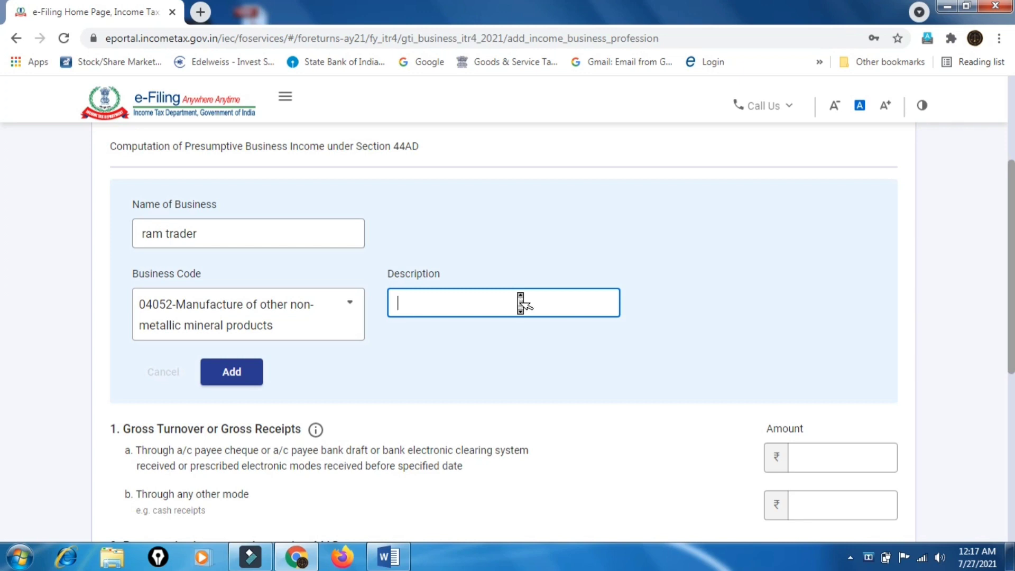
{"action": "scroll", "coordinate": [520, 303], "scroll_direction": "down", "scroll_amount": 3}
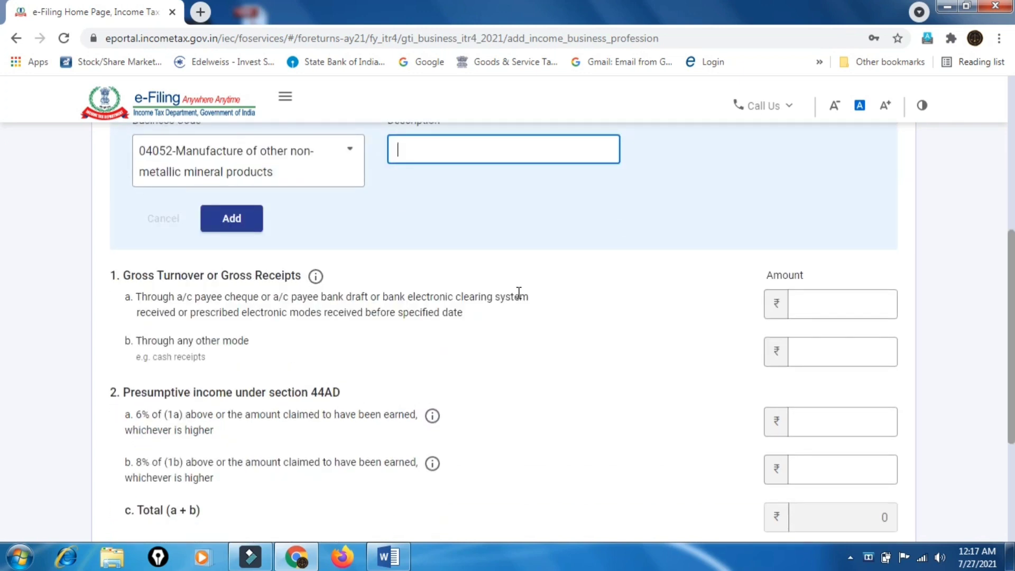
{"action": "left_click", "coordinate": [232, 218]}
{"action": "scroll", "coordinate": [521, 283], "scroll_direction": "down", "scroll_amount": 4}
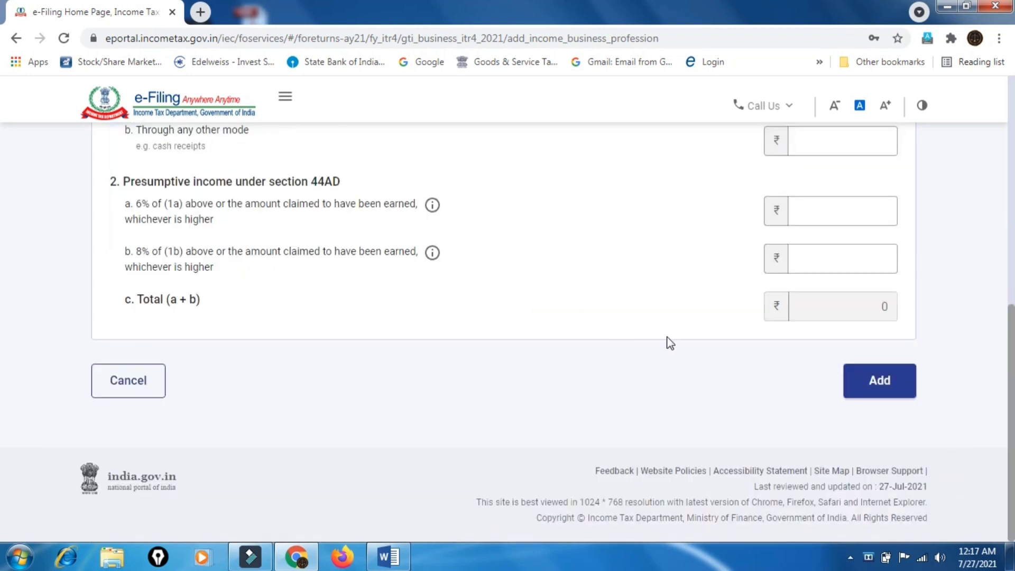
{"action": "scroll", "coordinate": [813, 394], "scroll_direction": "up", "scroll_amount": 4}
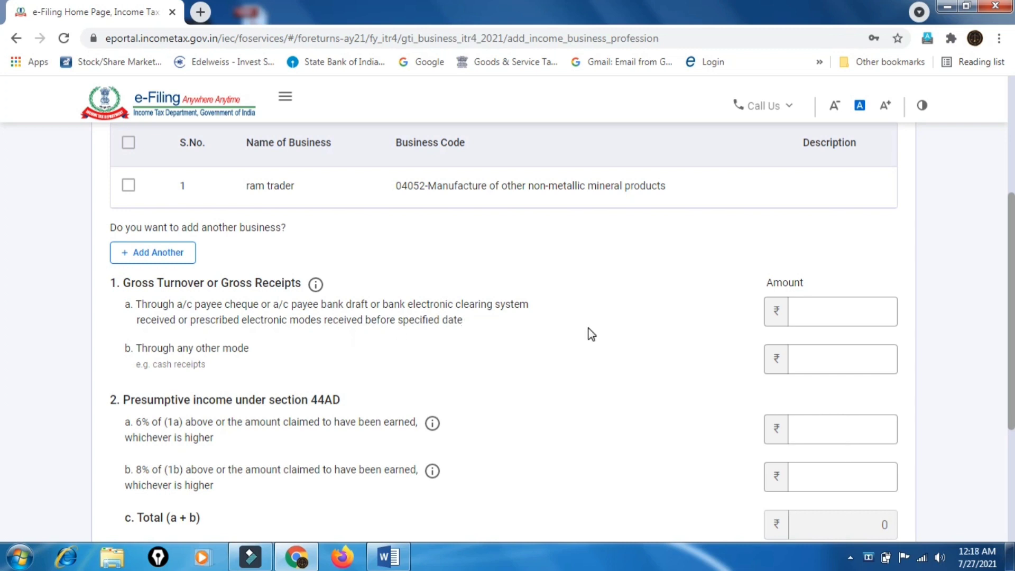
{"action": "left_click", "coordinate": [825, 360]}
{"action": "scroll", "coordinate": [826, 361], "scroll_direction": "down", "scroll_amount": 3}
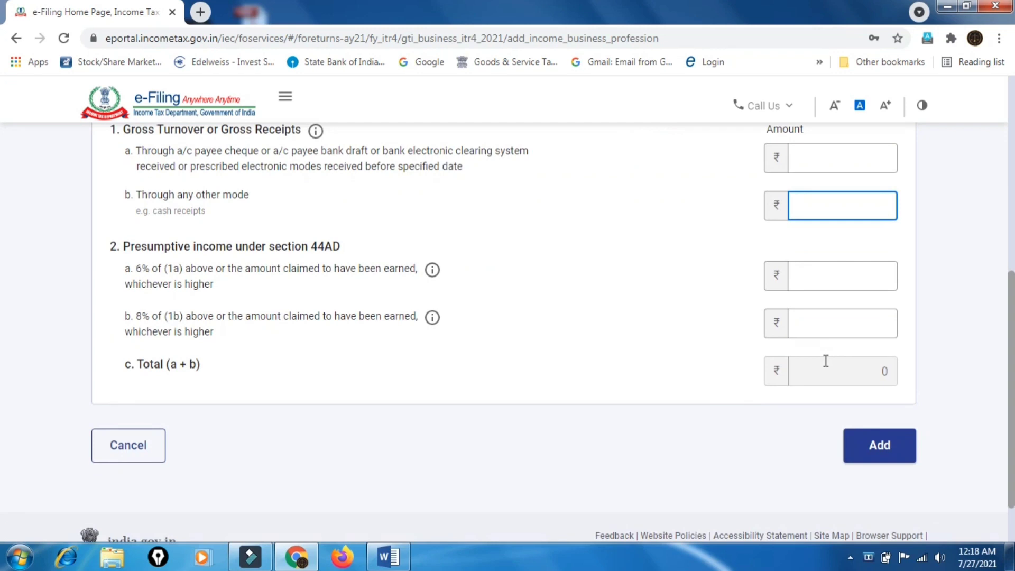
{"action": "scroll", "coordinate": [824, 359], "scroll_direction": "up", "scroll_amount": 1}
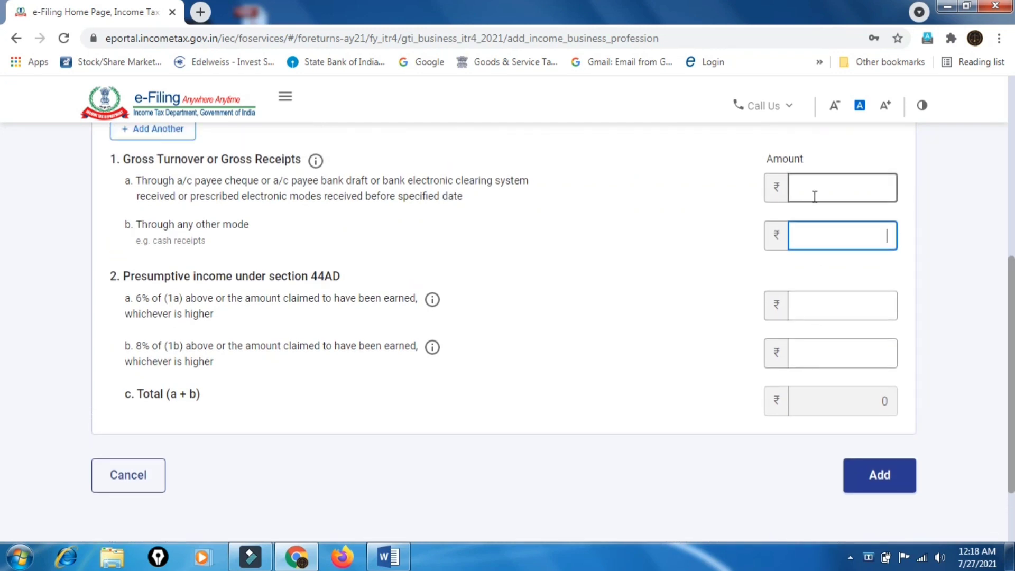
{"action": "left_click", "coordinate": [811, 192]}
{"action": "left_click", "coordinate": [833, 242]}
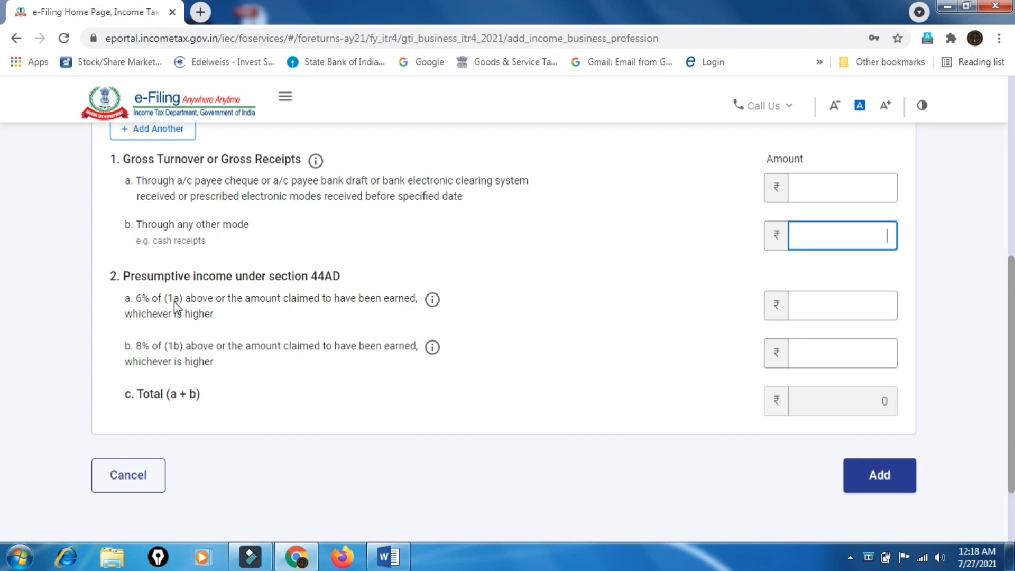
{"action": "left_click_drag", "start_coordinate": [135, 301], "coordinate": [164, 306]}
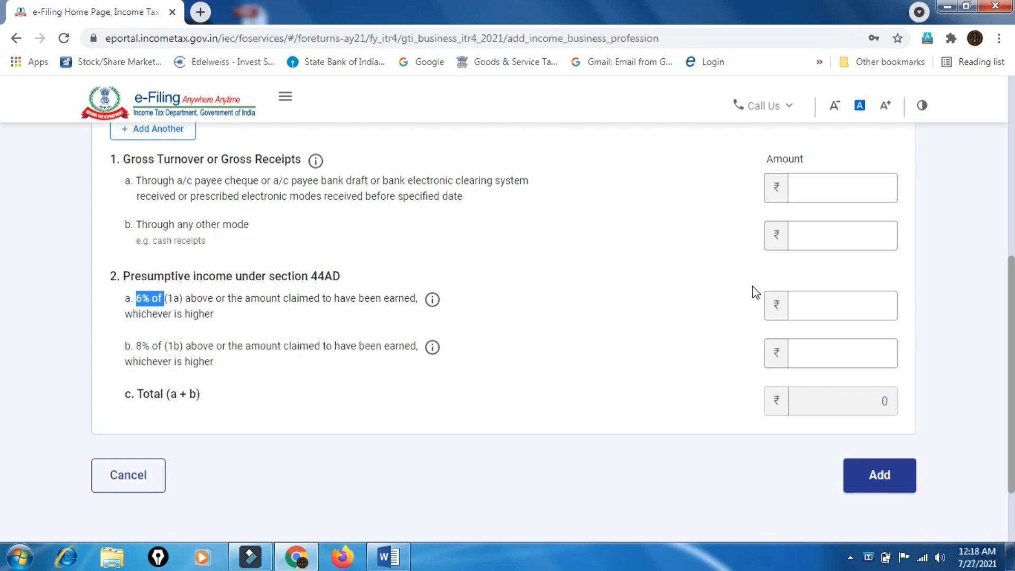
{"action": "left_click", "coordinate": [818, 300]}
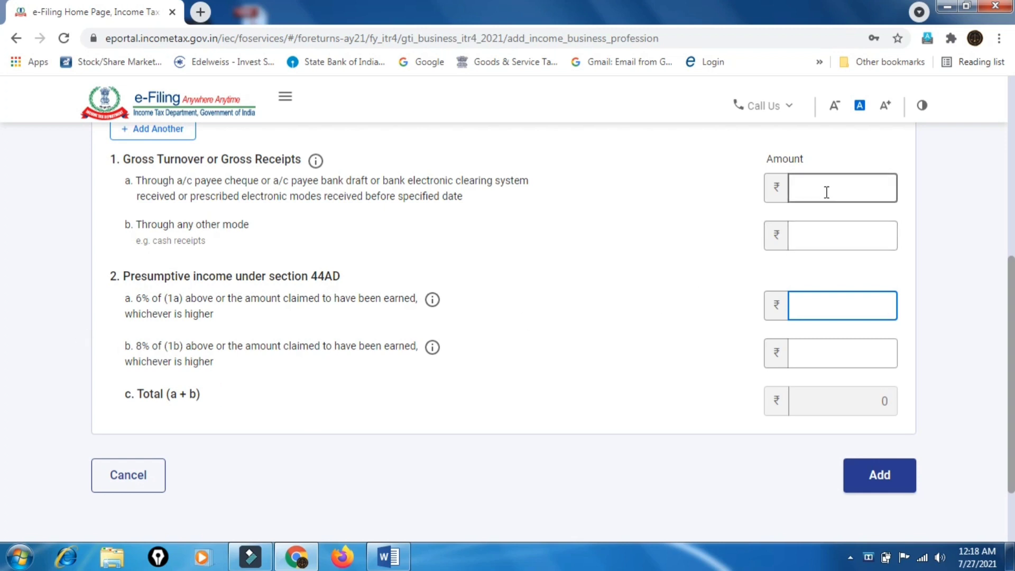
Launch Windows Calculator via a Start search for 'ca' and place it beside the form
{"action": "left_click", "coordinate": [20, 557]}
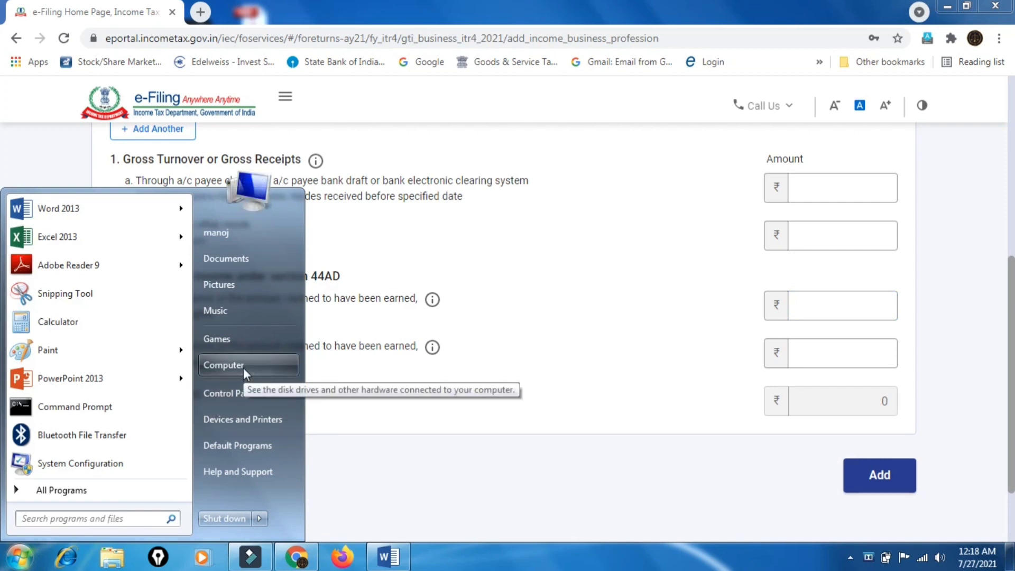
{"action": "type", "text": "ca"}
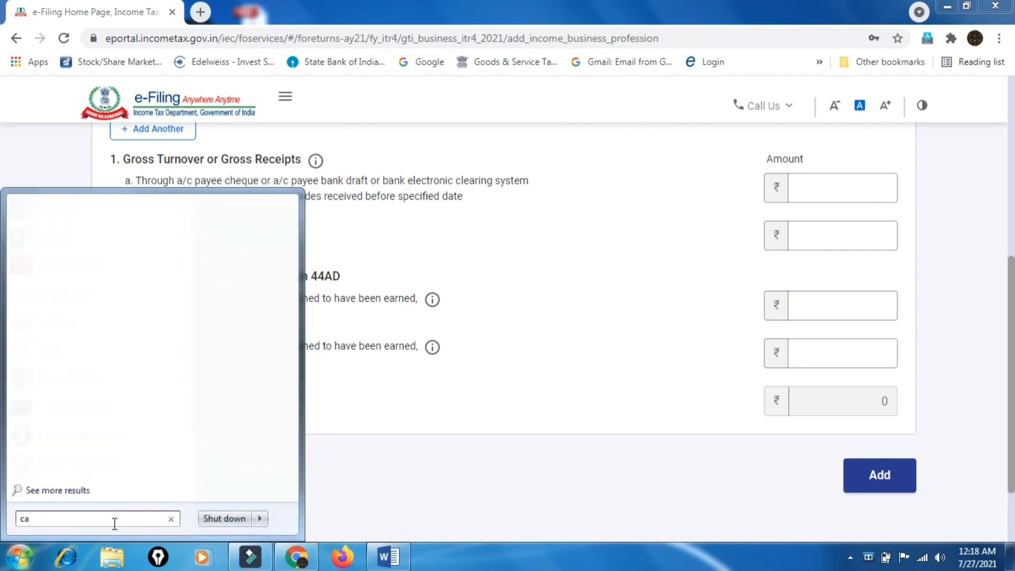
{"action": "key", "text": "Return"}
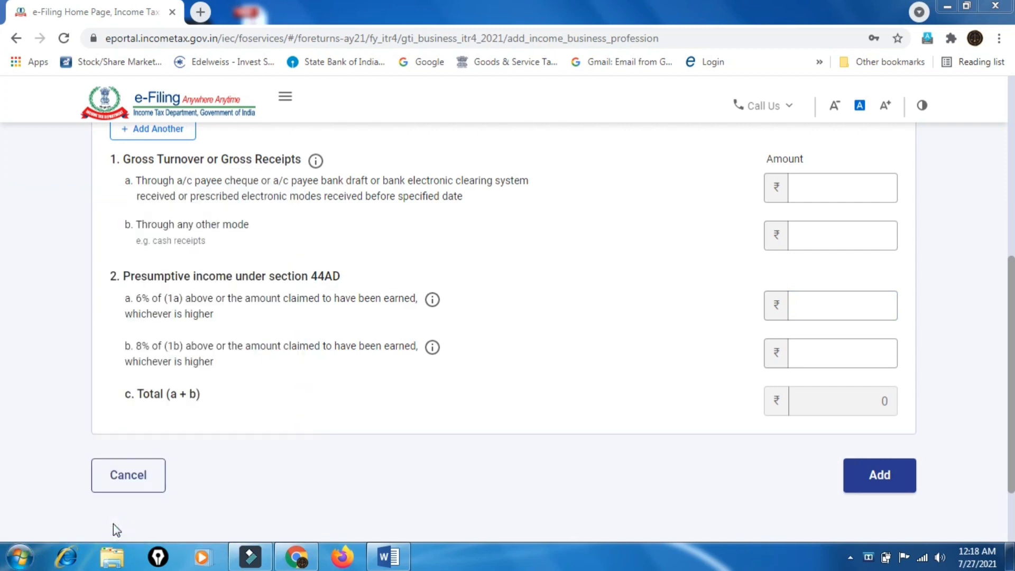
{"action": "left_click_drag", "start_coordinate": [233, 168], "coordinate": [535, 200]}
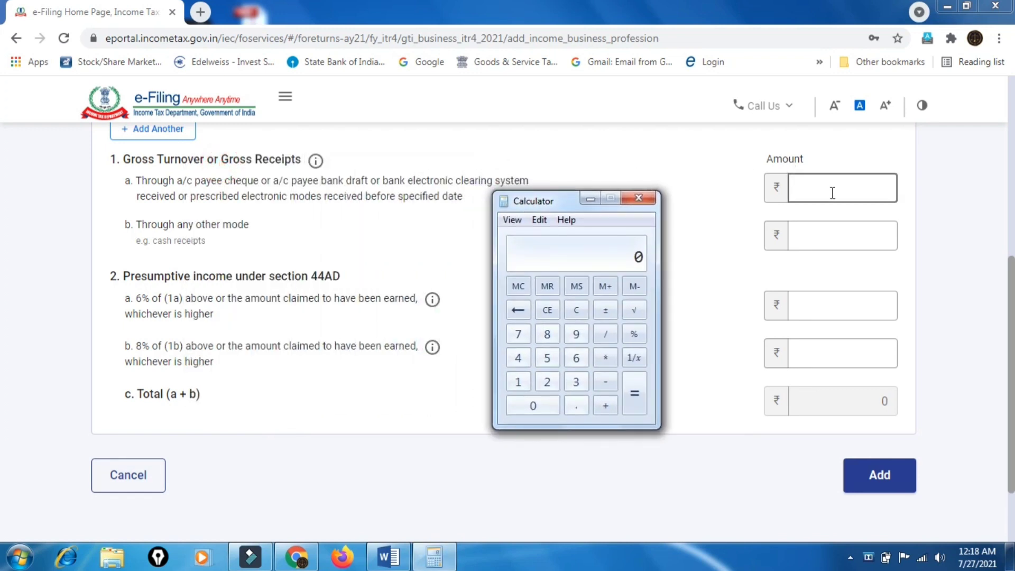
Enter gross receipts of 100000 via bank in 1a and 50000 via other modes in 1b
{"action": "left_click", "coordinate": [832, 192]}
{"action": "type", "text": "100000"}
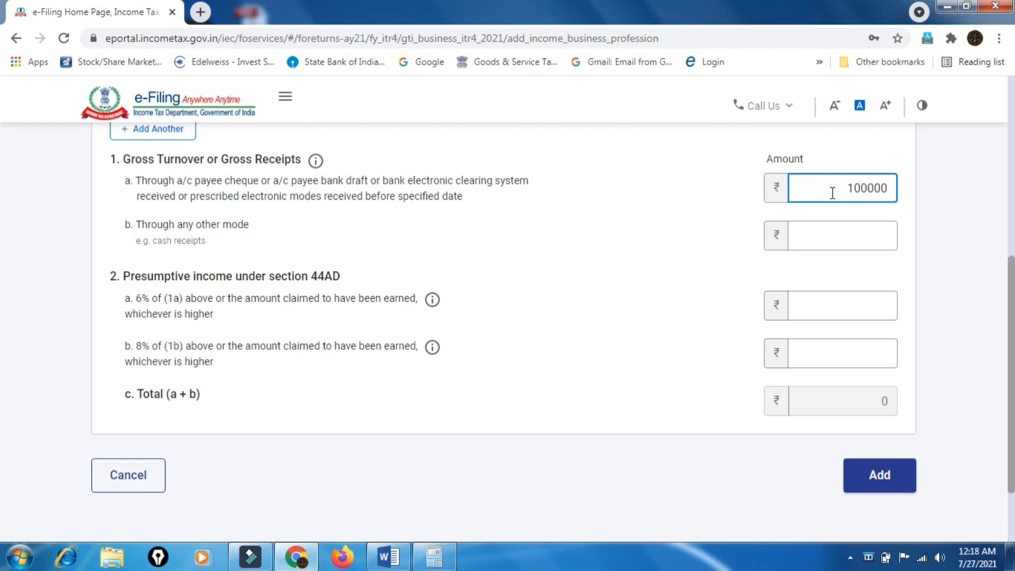
{"action": "left_click", "coordinate": [833, 231]}
{"action": "type", "text": "50000"}
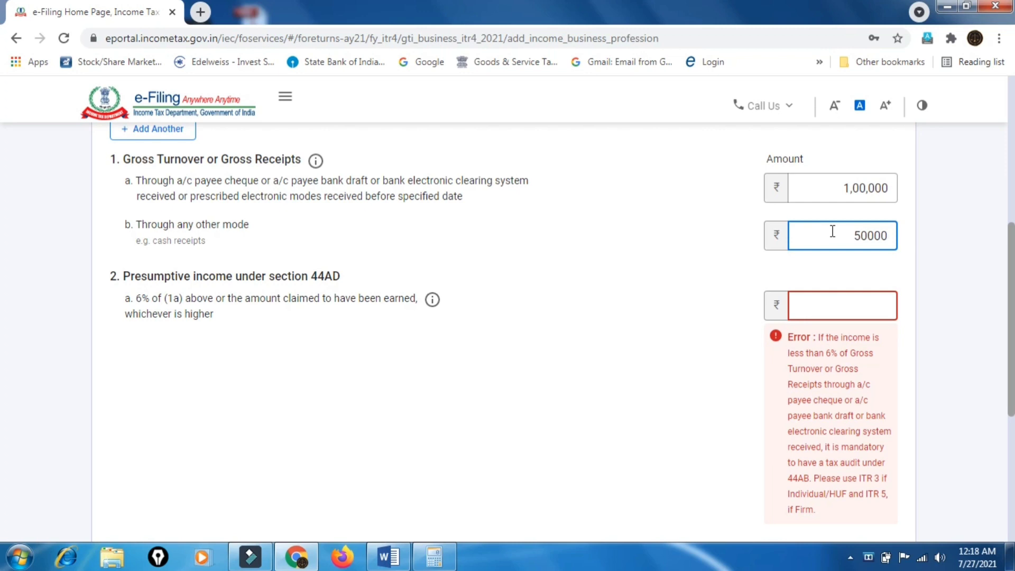
{"action": "left_click", "coordinate": [852, 311]}
{"action": "scroll", "coordinate": [613, 357], "scroll_direction": "down", "scroll_amount": 3}
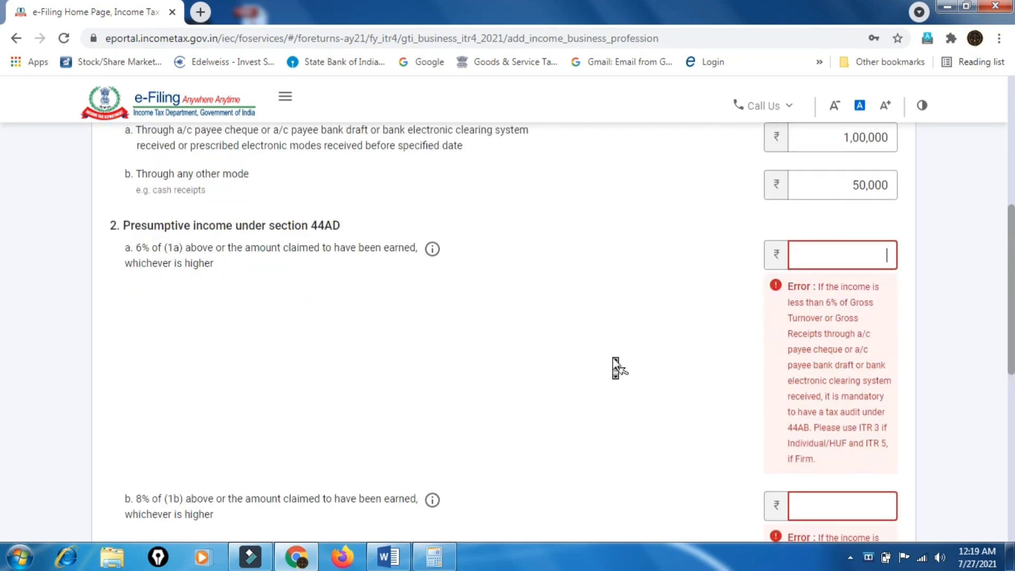
{"action": "scroll", "coordinate": [613, 357], "scroll_direction": "up", "scroll_amount": 3}
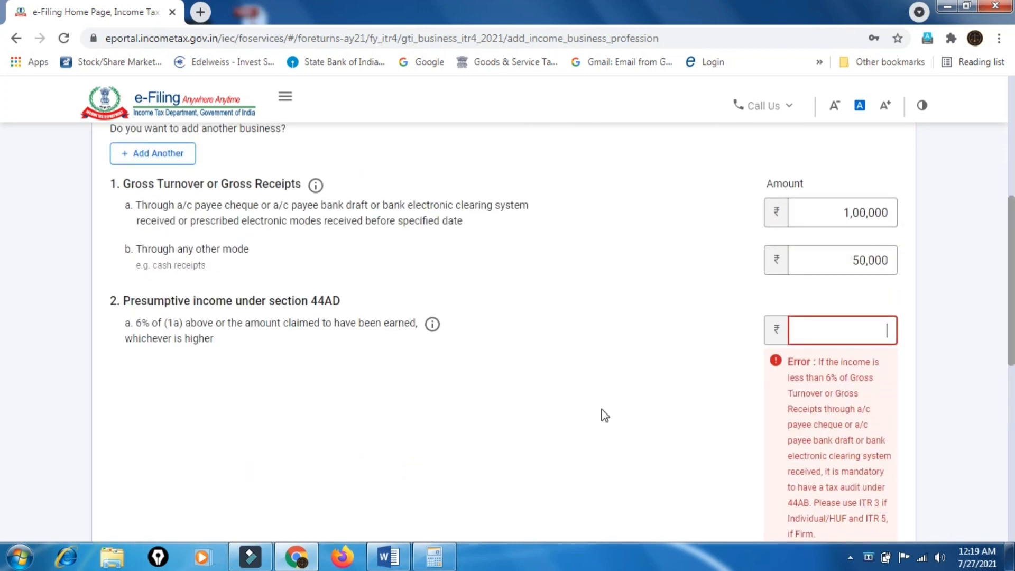
Calculate 6% of the 100000 bank turnover in Calculator
{"action": "left_click", "coordinate": [435, 556]}
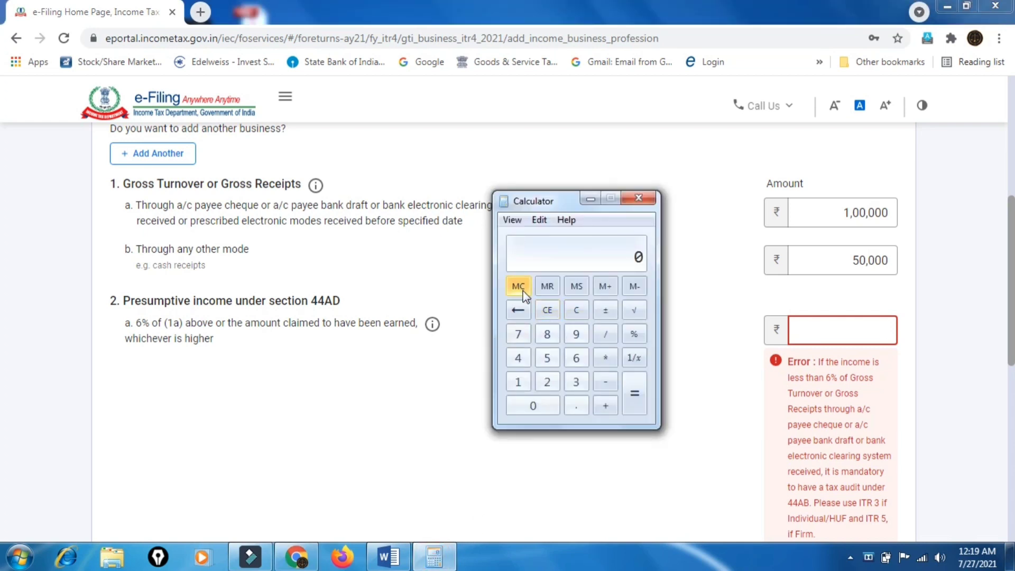
{"action": "left_click", "coordinate": [520, 378]}
{"action": "left_click", "coordinate": [529, 410]}
{"action": "left_click", "coordinate": [529, 409]}
{"action": "left_click", "coordinate": [529, 410]}
{"action": "left_click", "coordinate": [529, 410]}
{"action": "left_click", "coordinate": [529, 409]}
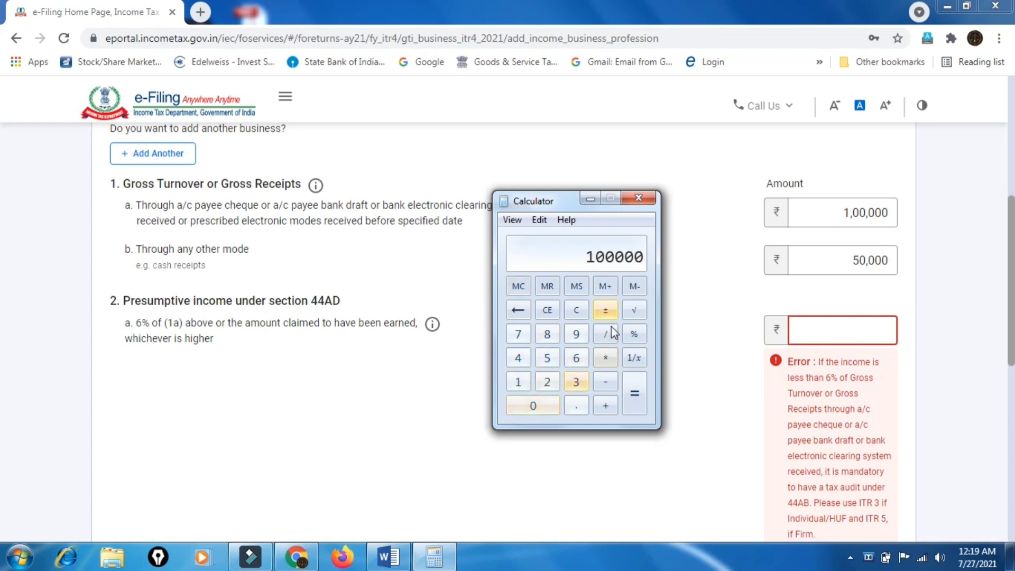
{"action": "left_click", "coordinate": [604, 363]}
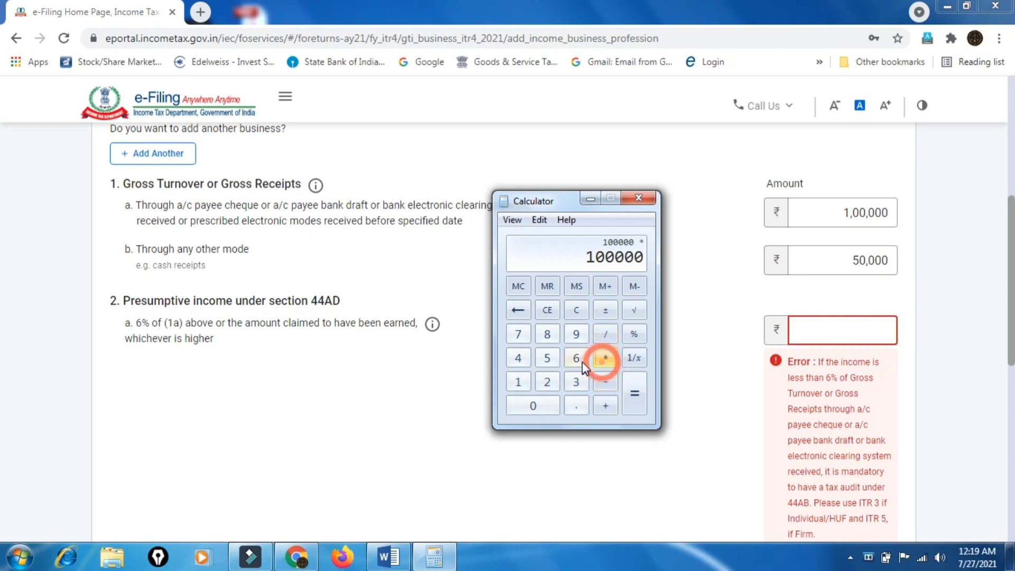
{"action": "left_click", "coordinate": [578, 360]}
{"action": "left_click", "coordinate": [633, 335]}
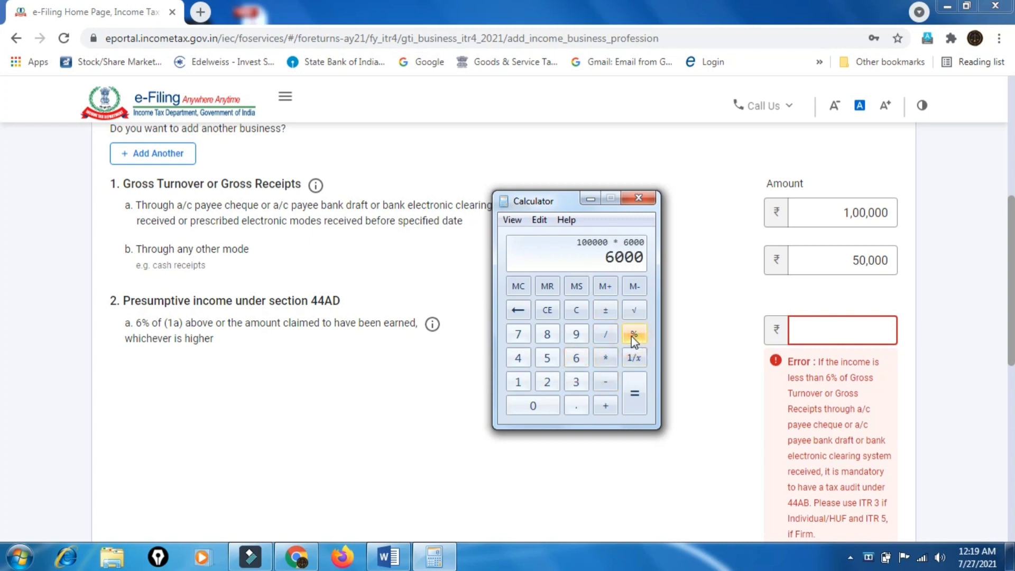
Enter 6100 as the 6% presumptive income in field 2a
{"action": "left_click", "coordinate": [839, 320]}
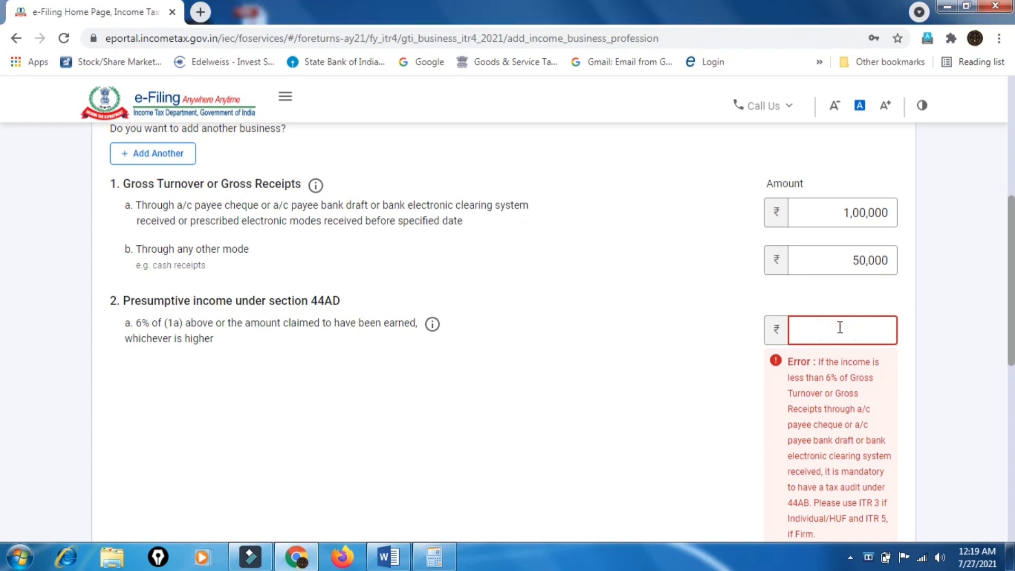
{"action": "type", "text": "6100"}
{"action": "left_click", "coordinate": [728, 389]}
{"action": "scroll", "coordinate": [728, 388], "scroll_direction": "down", "scroll_amount": 2}
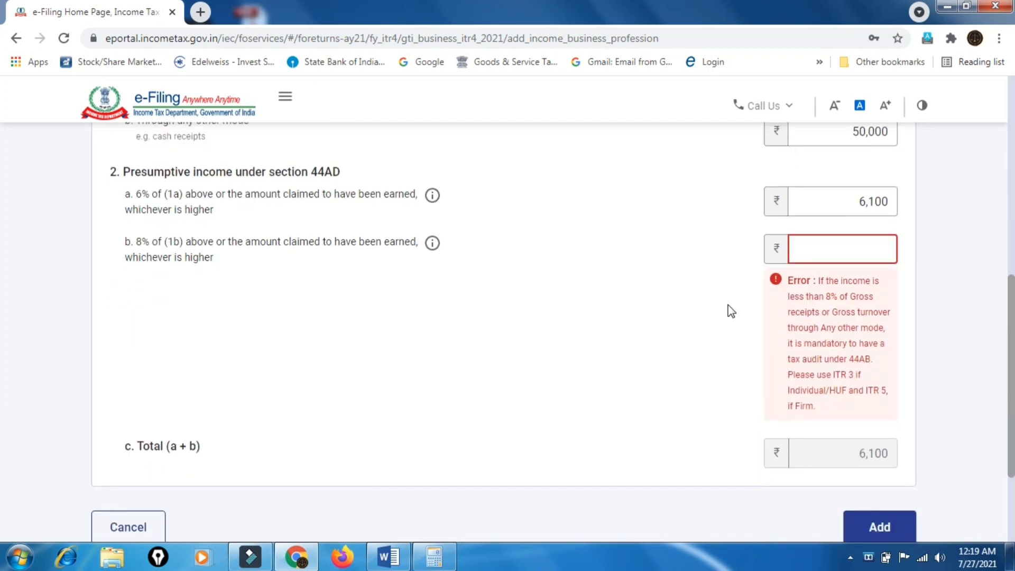
{"action": "scroll", "coordinate": [728, 307], "scroll_direction": "up", "scroll_amount": 2}
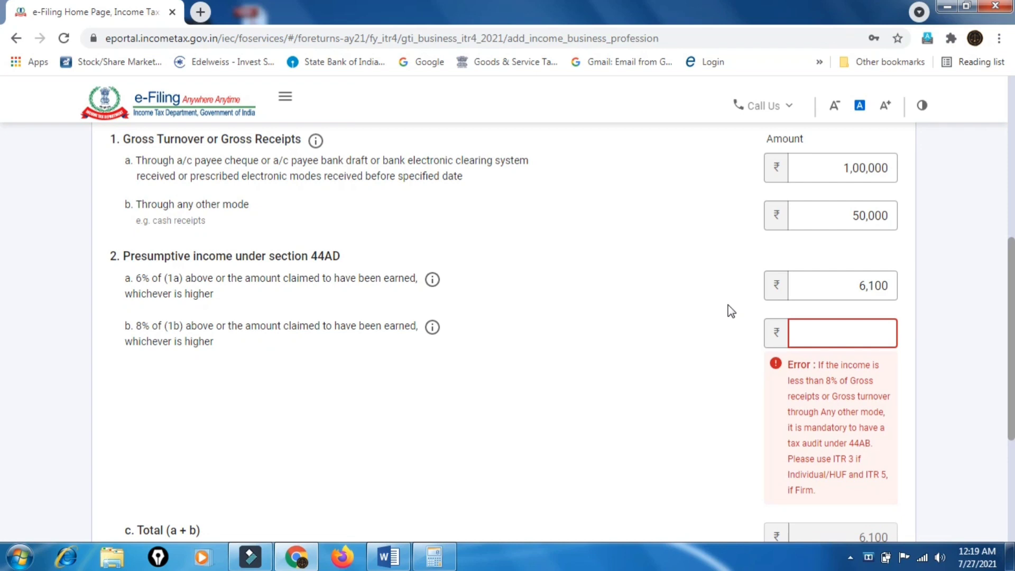
Calculate 8% of 50000 in Calculator, then close it
{"action": "left_click", "coordinate": [434, 556]}
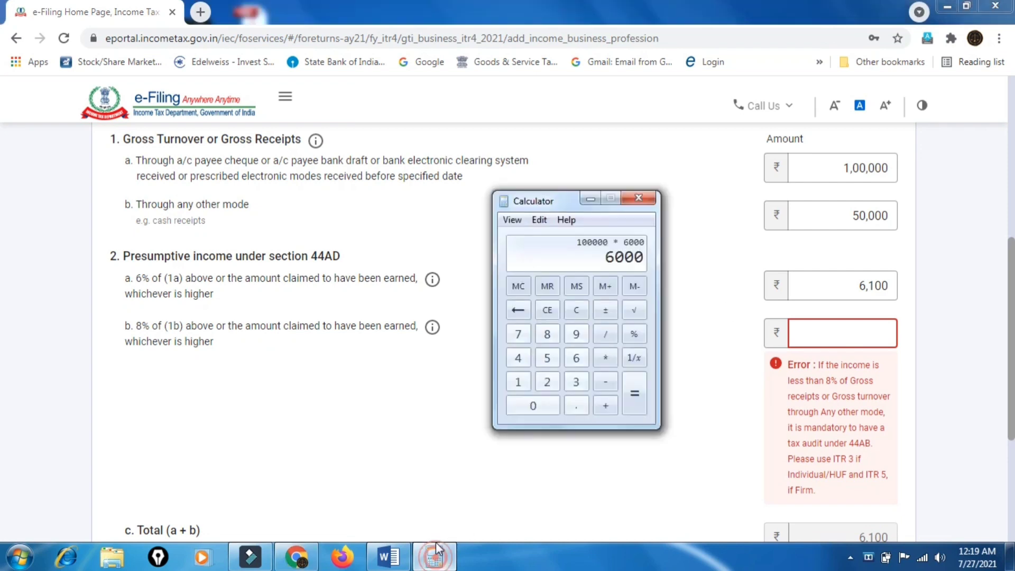
{"action": "left_click", "coordinate": [518, 286]}
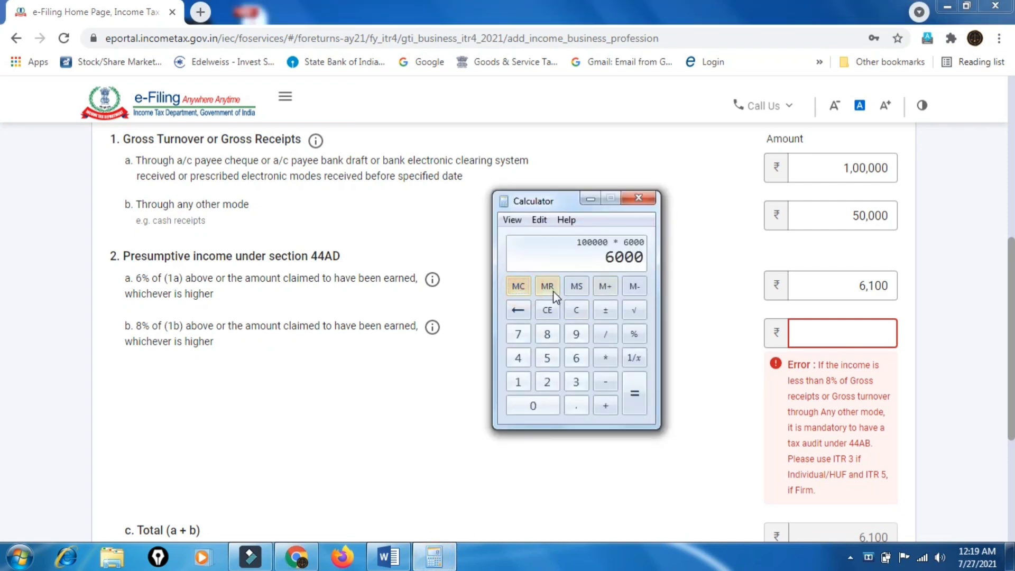
{"action": "left_click", "coordinate": [574, 311]}
{"action": "type", "text": "50000"}
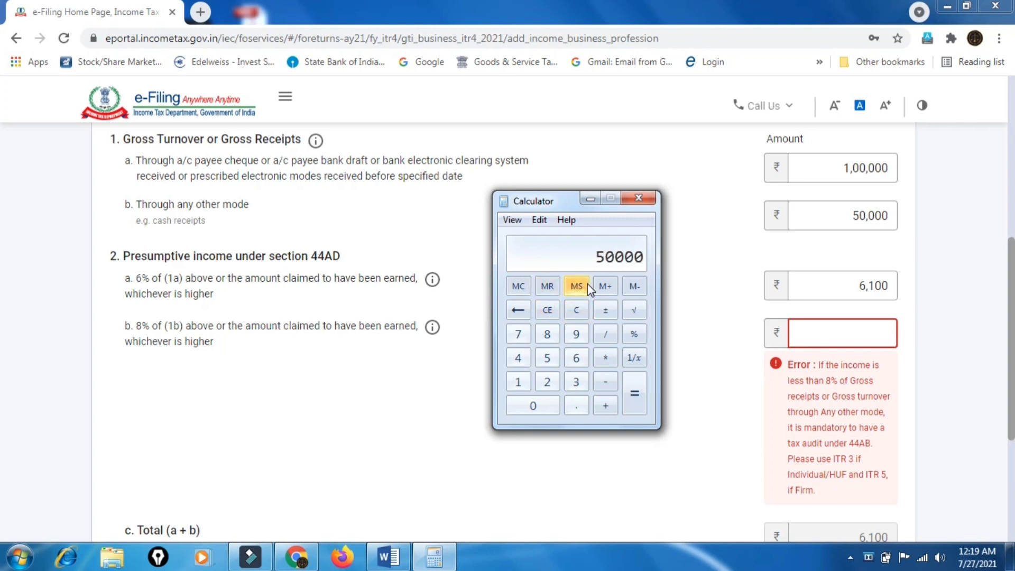
{"action": "key", "text": "asterisk"}
{"action": "type", "text": "8"}
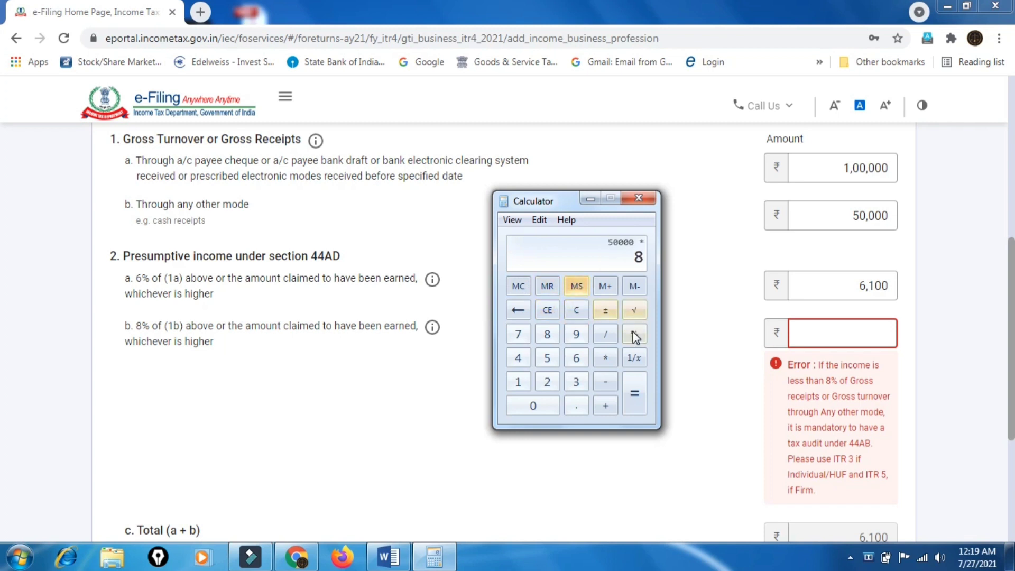
{"action": "left_click", "coordinate": [632, 333]}
{"action": "left_click", "coordinate": [638, 198]}
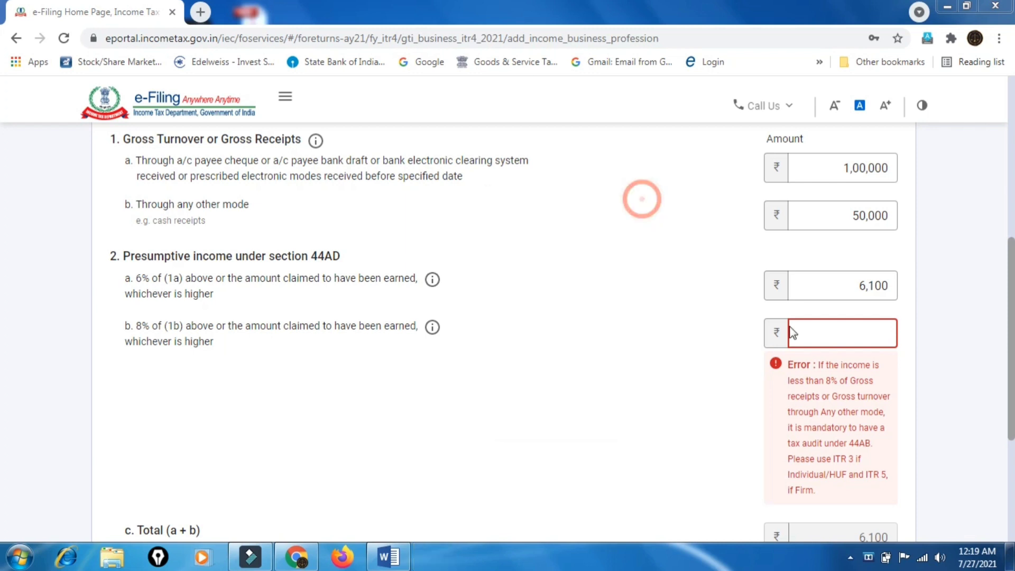
Enter 4100 as the 8% presumptive income so the total reads 10,200
{"action": "left_click", "coordinate": [830, 333]}
{"action": "type", "text": "41000"}
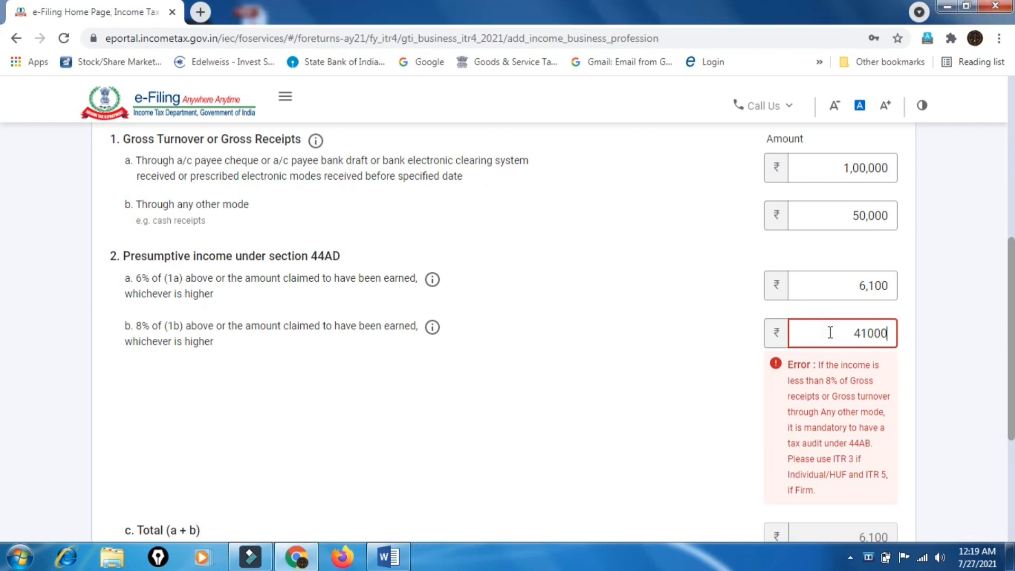
{"action": "key", "text": "BackSpace"}
{"action": "left_click", "coordinate": [699, 406]}
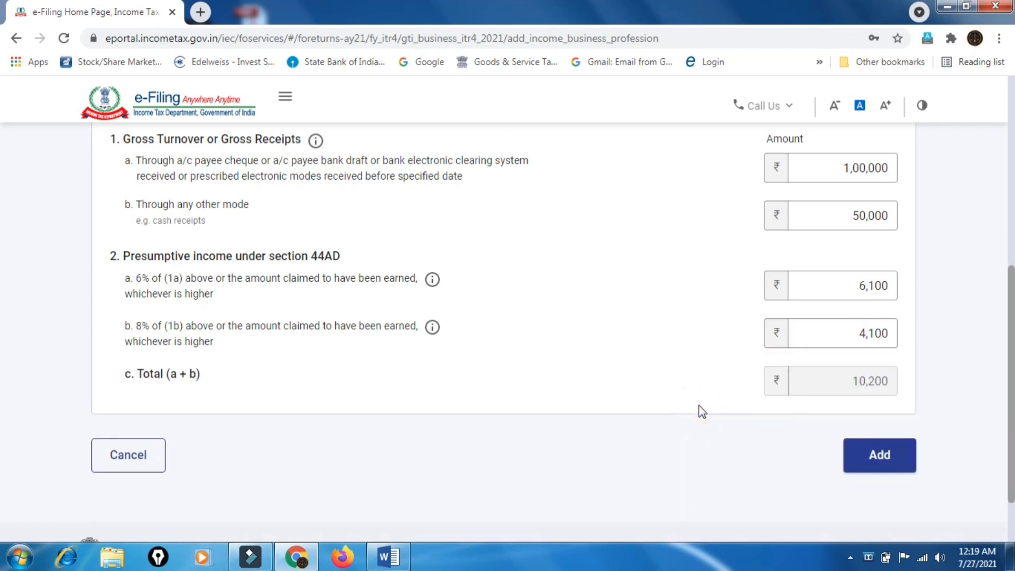
{"action": "scroll", "coordinate": [699, 406], "scroll_direction": "down", "scroll_amount": 1}
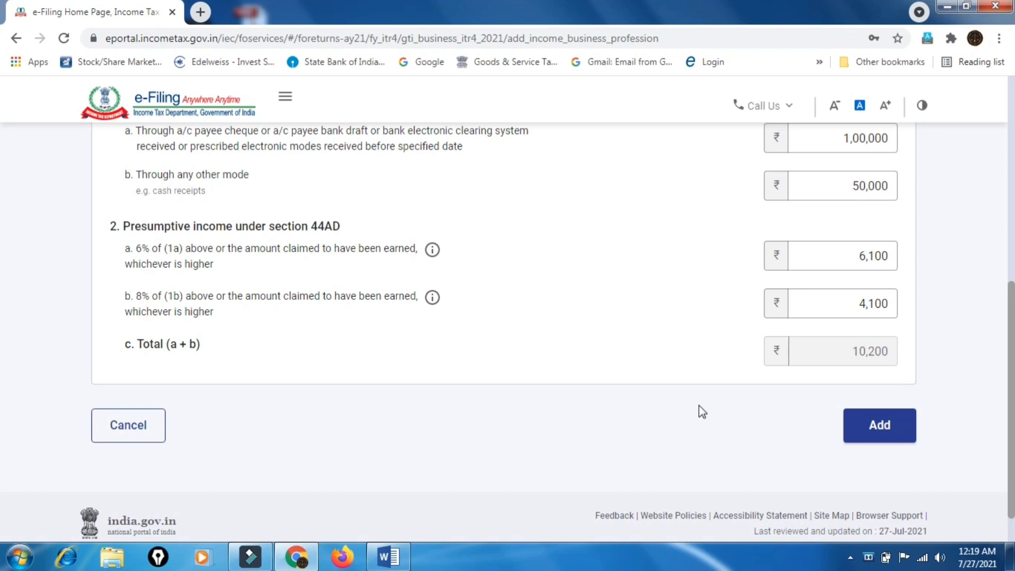
{"action": "scroll", "coordinate": [698, 411], "scroll_direction": "up", "scroll_amount": 4}
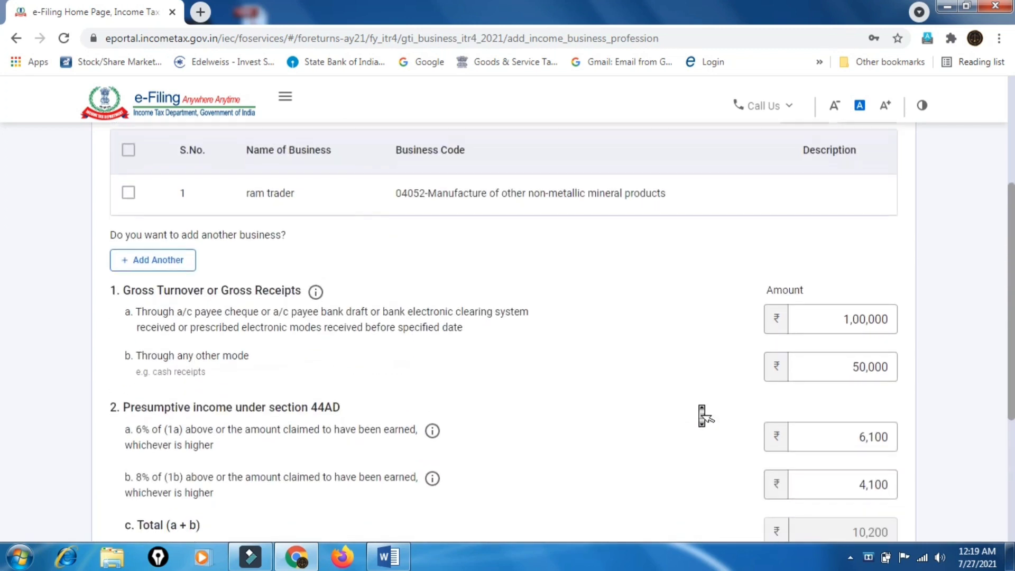
{"action": "scroll", "coordinate": [704, 414], "scroll_direction": "down", "scroll_amount": 4}
Add the 44AD business entry with its ₹10,200 presumptive income to the return
{"action": "left_click", "coordinate": [877, 422]}
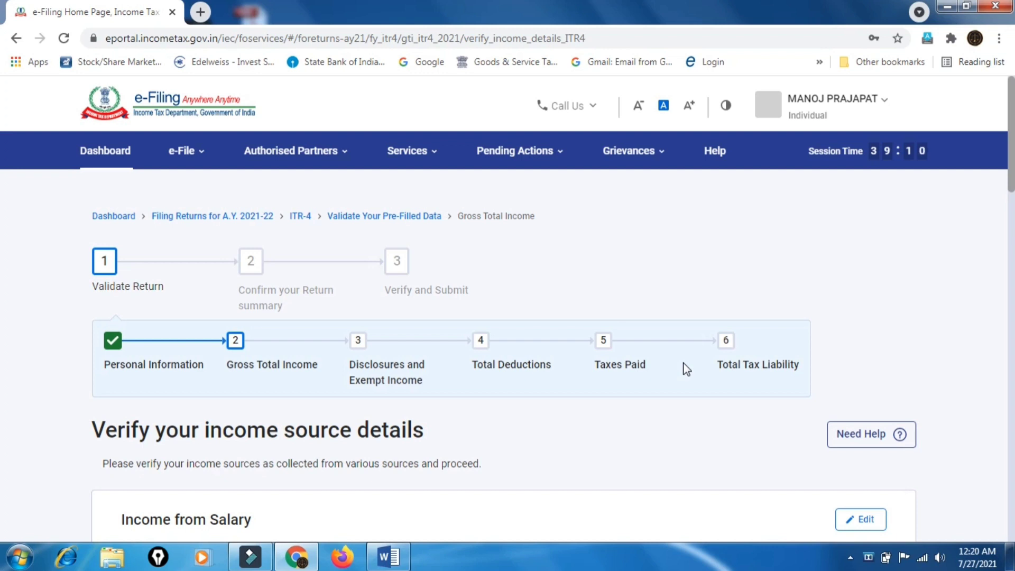
Expand the 44ADA details under Income from Business or Profession and open the Profession form for editing
{"action": "scroll", "coordinate": [499, 365], "scroll_direction": "down", "scroll_amount": 15}
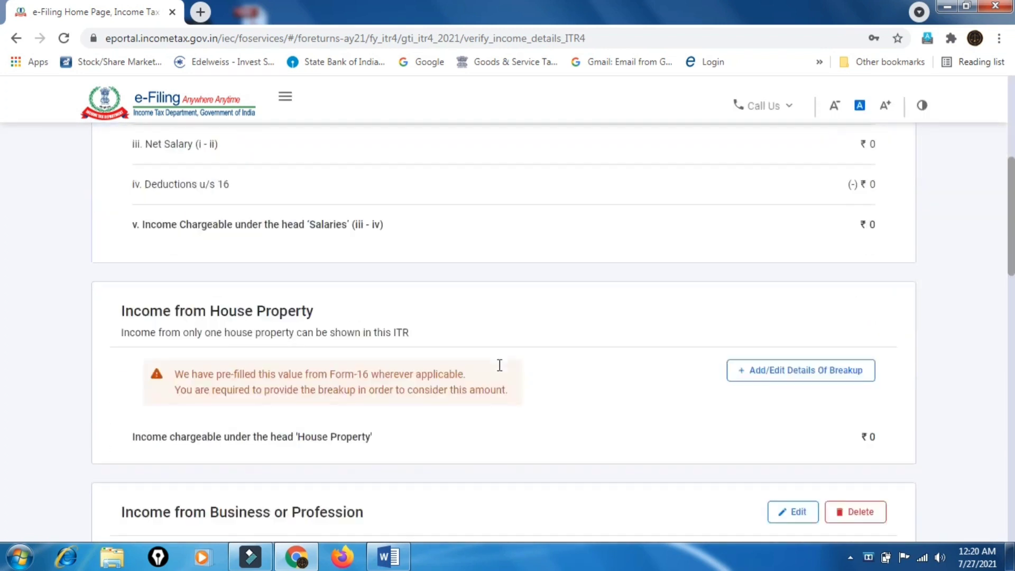
{"action": "scroll", "coordinate": [499, 364], "scroll_direction": "down", "scroll_amount": 8}
{"action": "middle_click", "coordinate": [501, 373]}
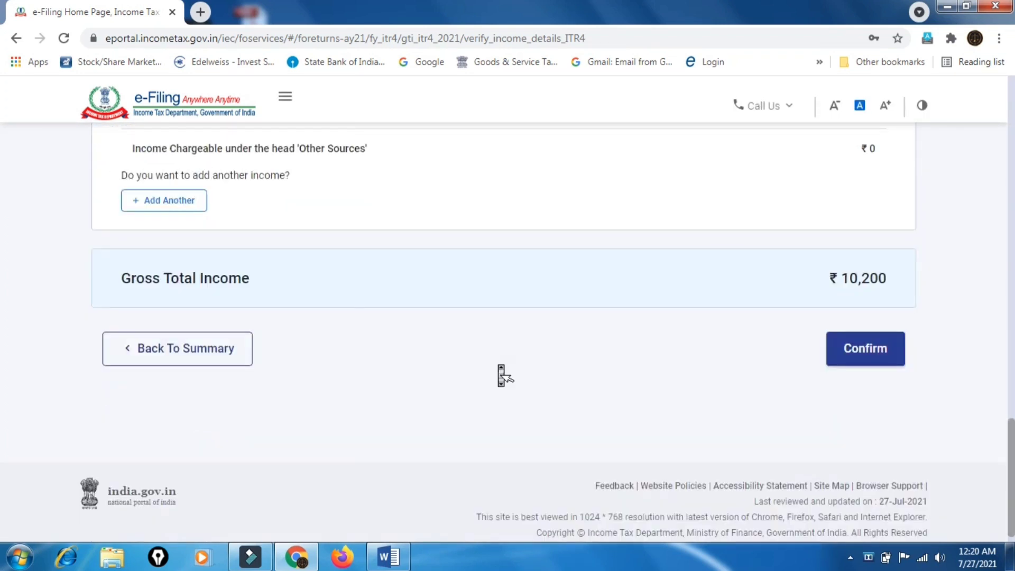
{"action": "scroll", "coordinate": [501, 374], "scroll_direction": "up", "scroll_amount": 15}
{"action": "scroll", "coordinate": [499, 364], "scroll_direction": "up", "scroll_amount": 1}
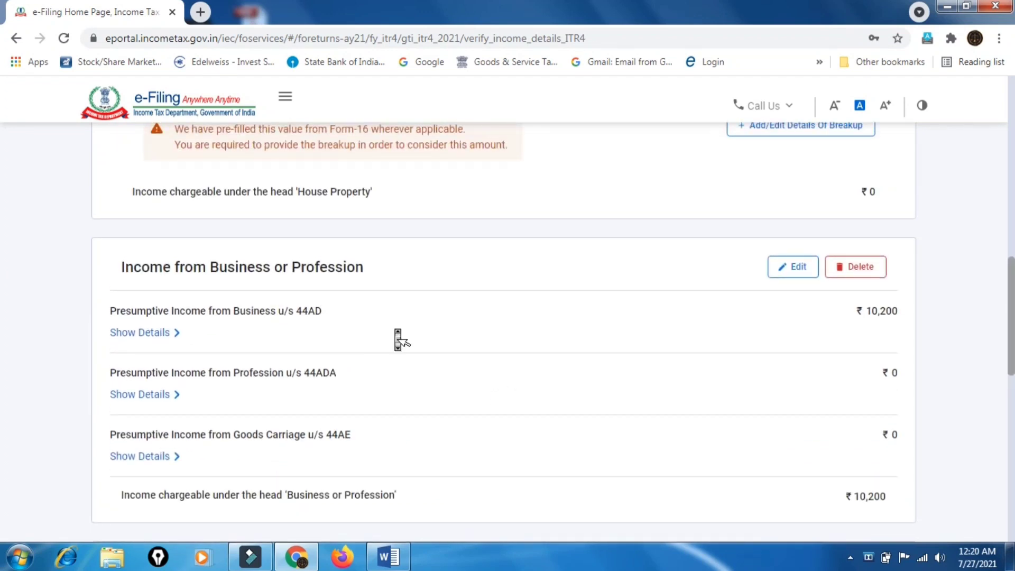
{"action": "scroll", "coordinate": [398, 336], "scroll_direction": "down", "scroll_amount": 2}
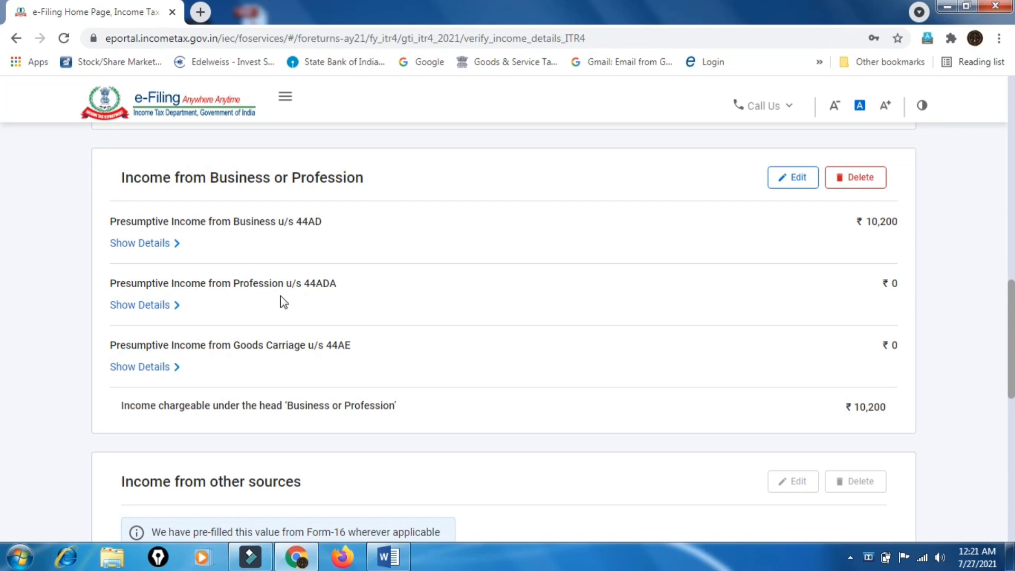
{"action": "left_click", "coordinate": [164, 311]}
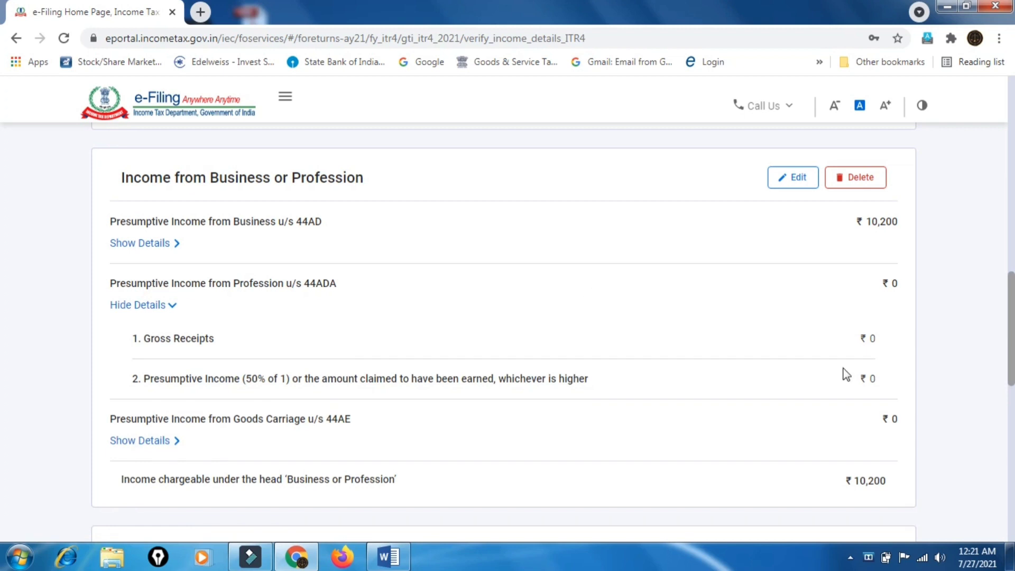
{"action": "left_click", "coordinate": [794, 179]}
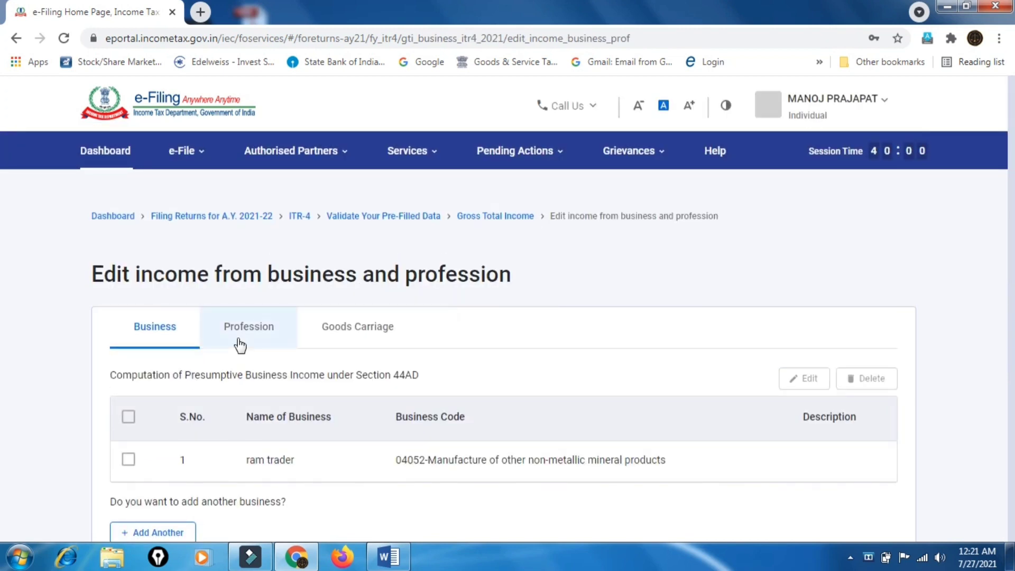
{"action": "left_click", "coordinate": [242, 340]}
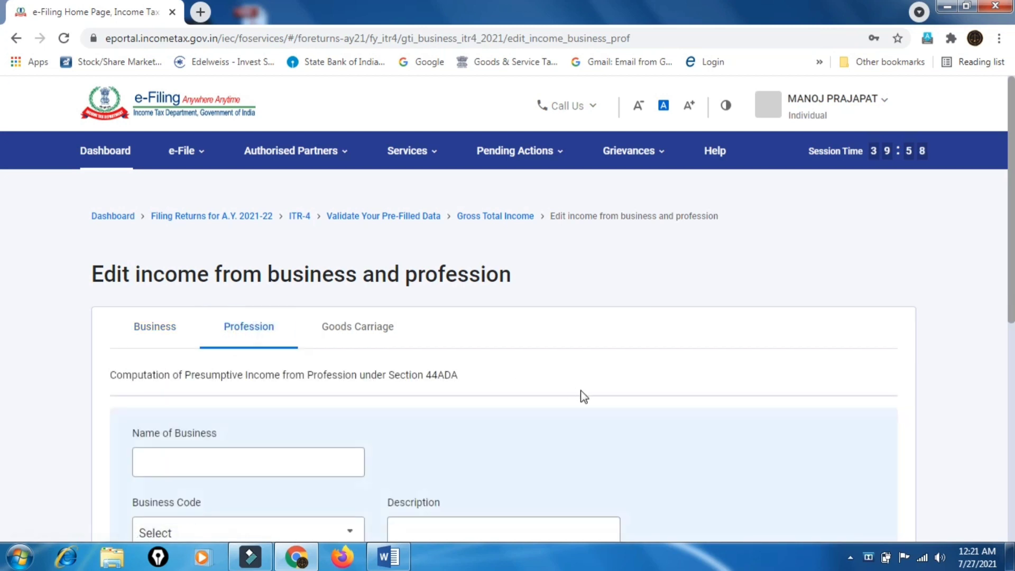
Enter 'lax and tax' as the Name of Business on the 44ADA Profession form
{"action": "scroll", "coordinate": [581, 397], "scroll_direction": "down", "scroll_amount": 3}
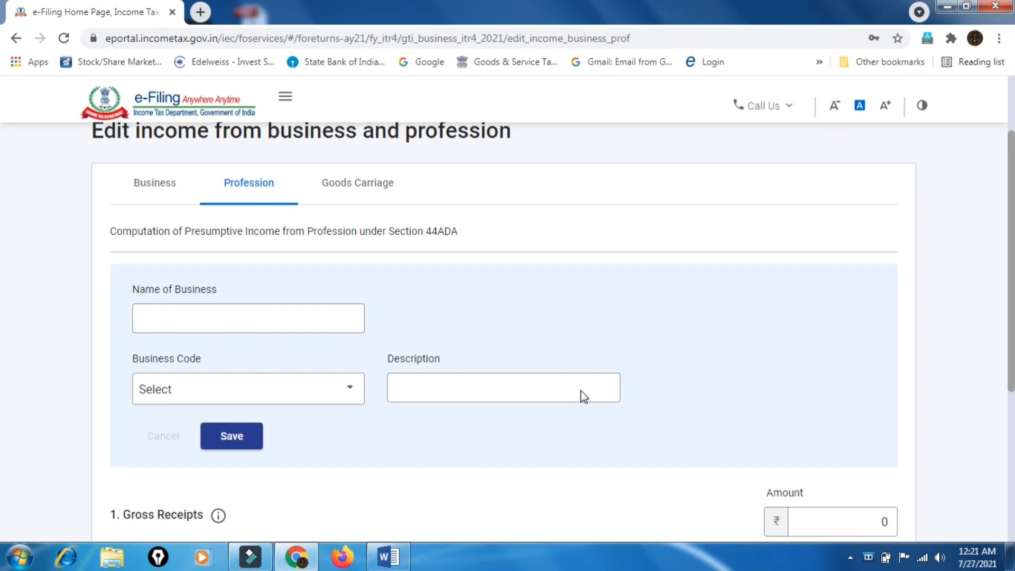
{"action": "left_click", "coordinate": [225, 314]}
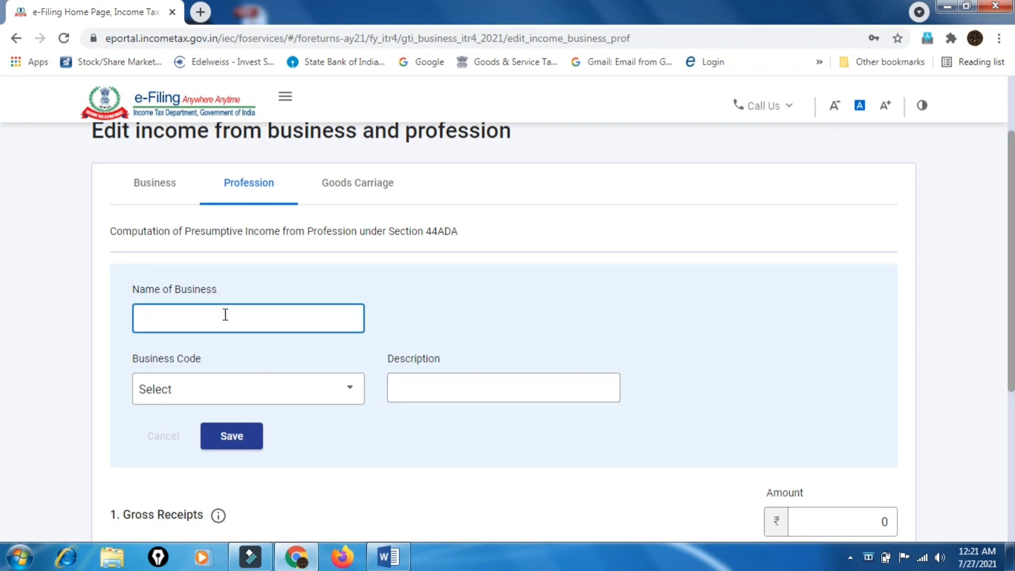
{"action": "left_click", "coordinate": [163, 199]}
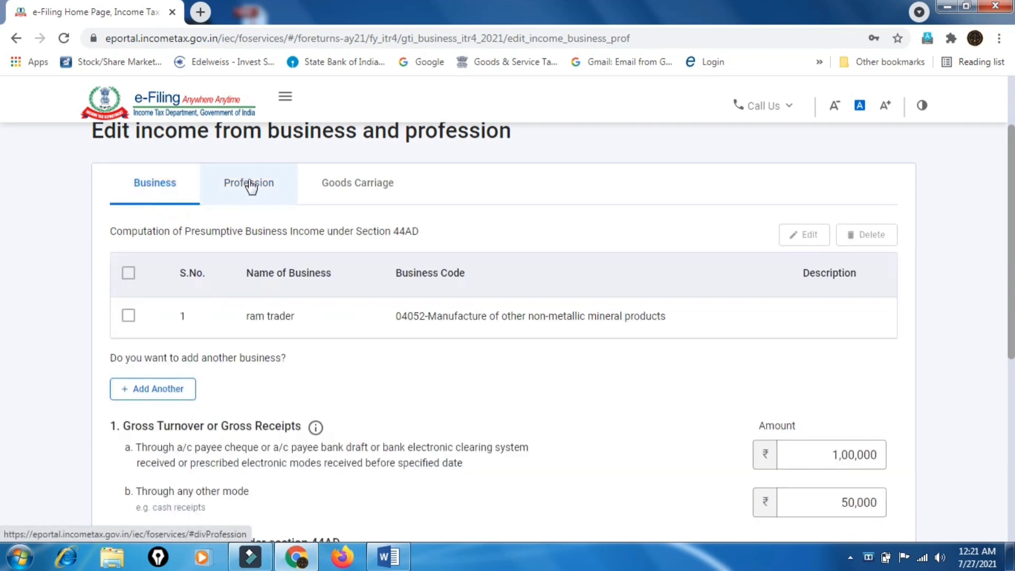
{"action": "left_click", "coordinate": [248, 182]}
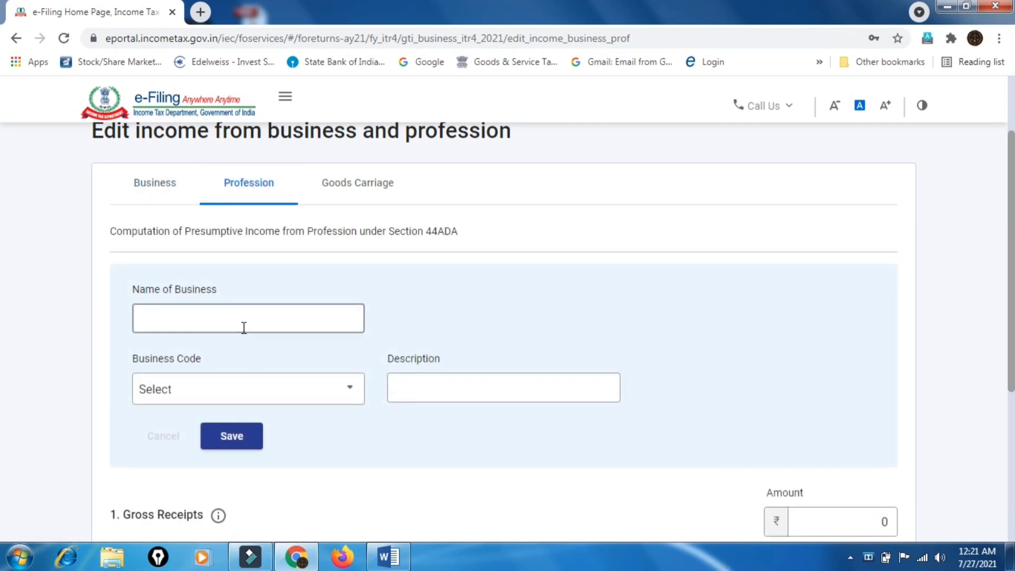
{"action": "left_click", "coordinate": [242, 325]}
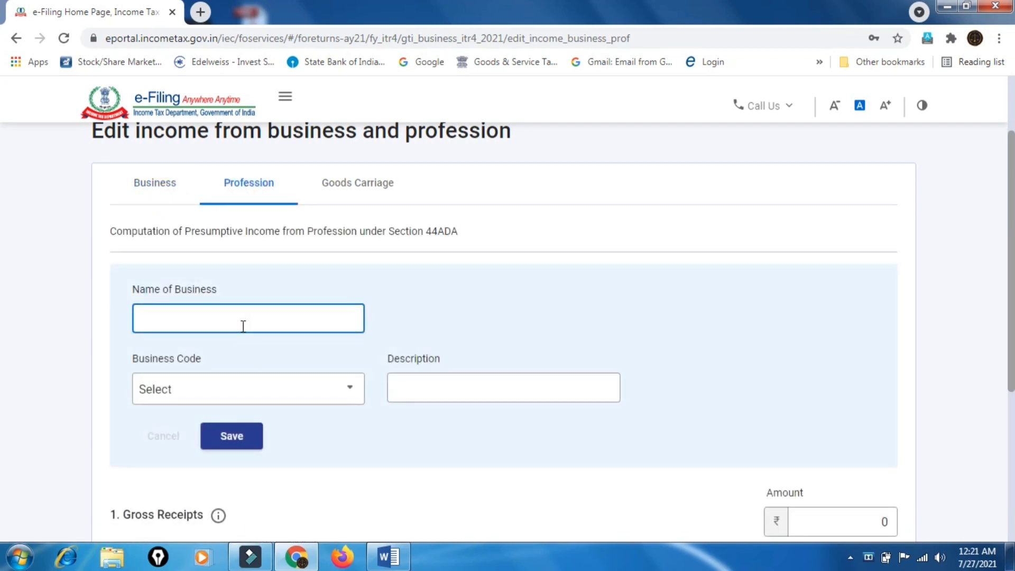
{"action": "type", "text": "laz"}
{"action": "key", "text": "BackSpace"}
{"action": "key", "text": "BackSpace"}
{"action": "type", "text": "x and "}
{"action": "type", "text": "taz"}
{"action": "key", "text": "BackSpace"}
{"action": "type", "text": "x"}
Select business code 16001-Legal profession
{"action": "scroll", "coordinate": [335, 394], "scroll_direction": "down", "scroll_amount": 2}
{"action": "left_click", "coordinate": [346, 257]}
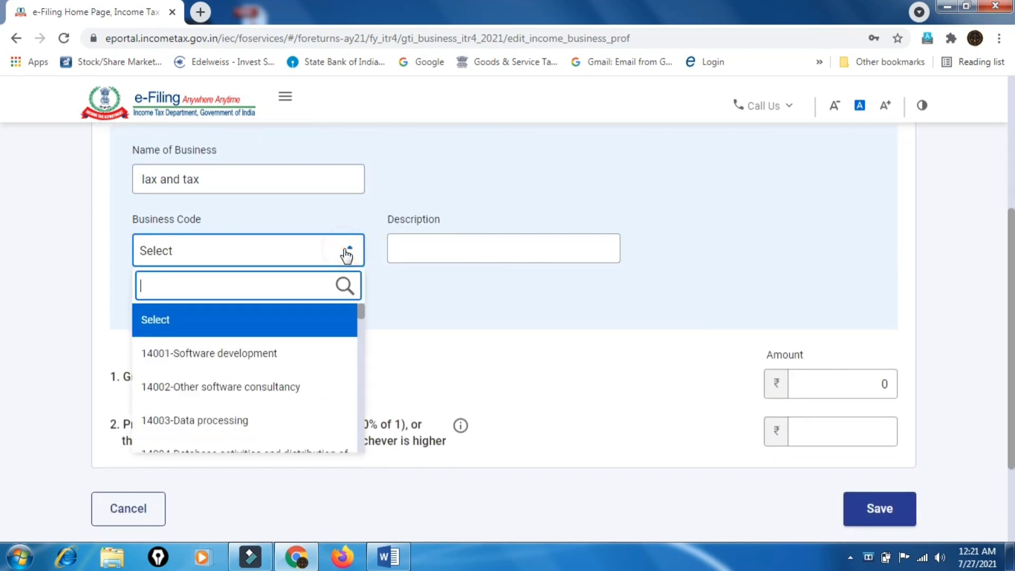
{"action": "scroll", "coordinate": [340, 338], "scroll_direction": "down", "scroll_amount": 6}
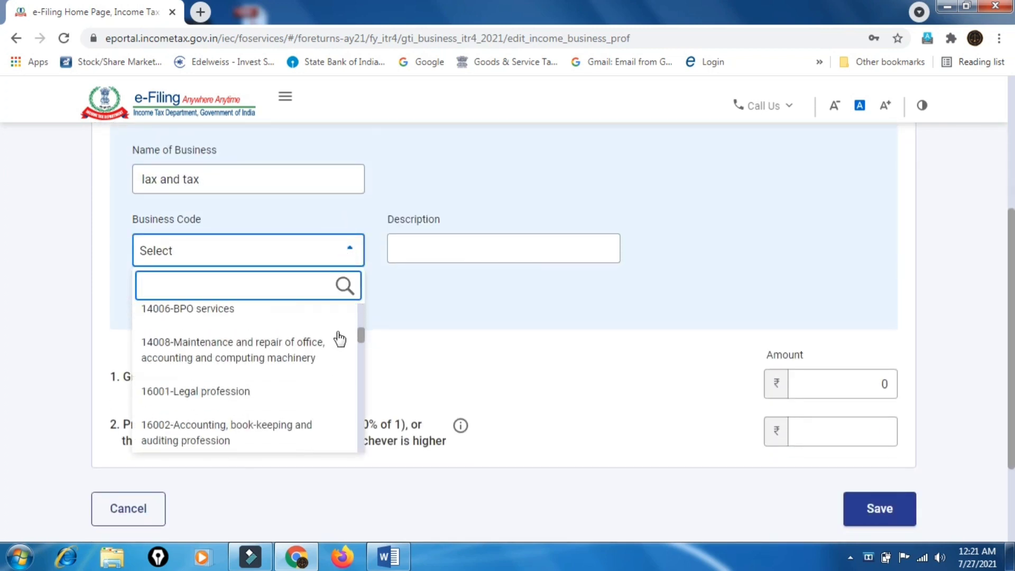
{"action": "left_click", "coordinate": [249, 337]}
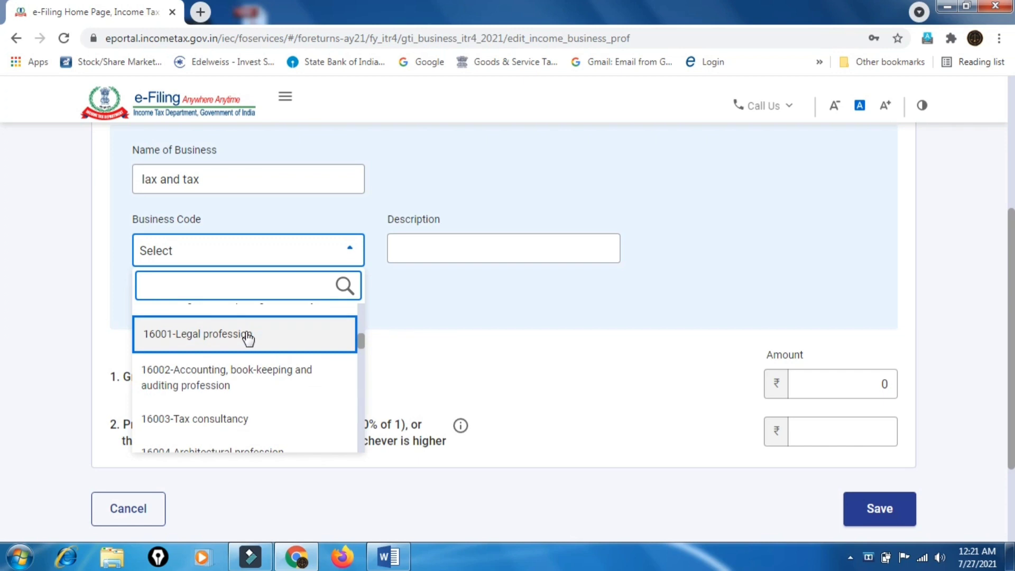
{"action": "left_click", "coordinate": [496, 251]}
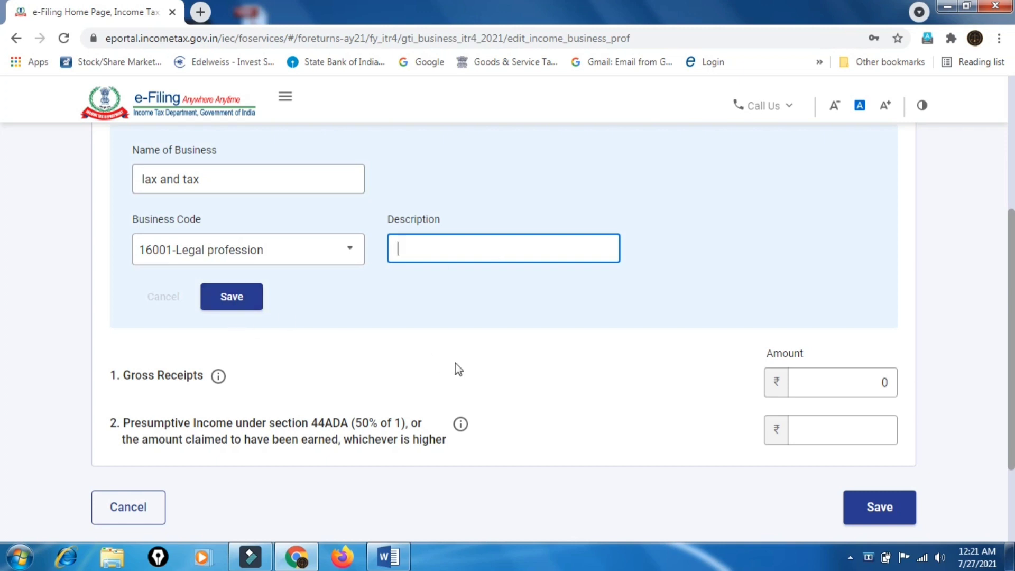
{"action": "scroll", "coordinate": [455, 363], "scroll_direction": "down", "scroll_amount": 2}
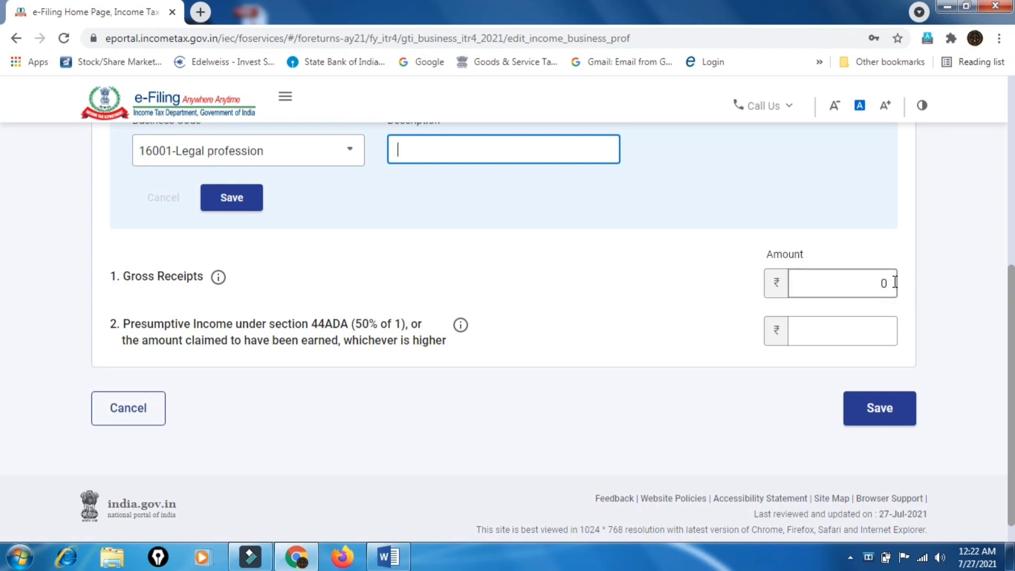
Enter 100000 gross receipts and 50000 presumptive income for the profession, then save
{"action": "left_click", "coordinate": [892, 280]}
{"action": "type", "text": "100000"}
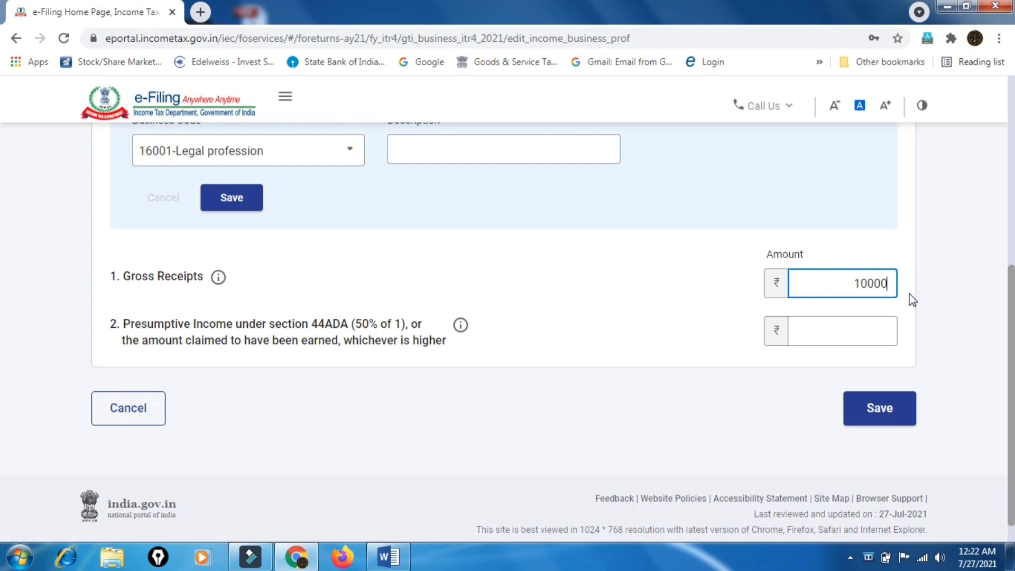
{"action": "left_click", "coordinate": [870, 328]}
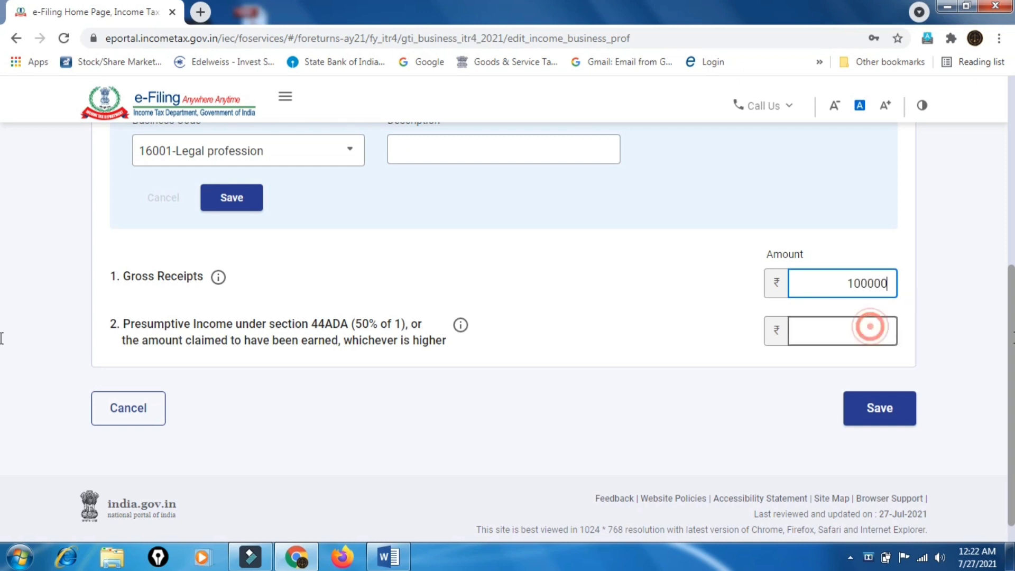
{"action": "type", "text": "50000"}
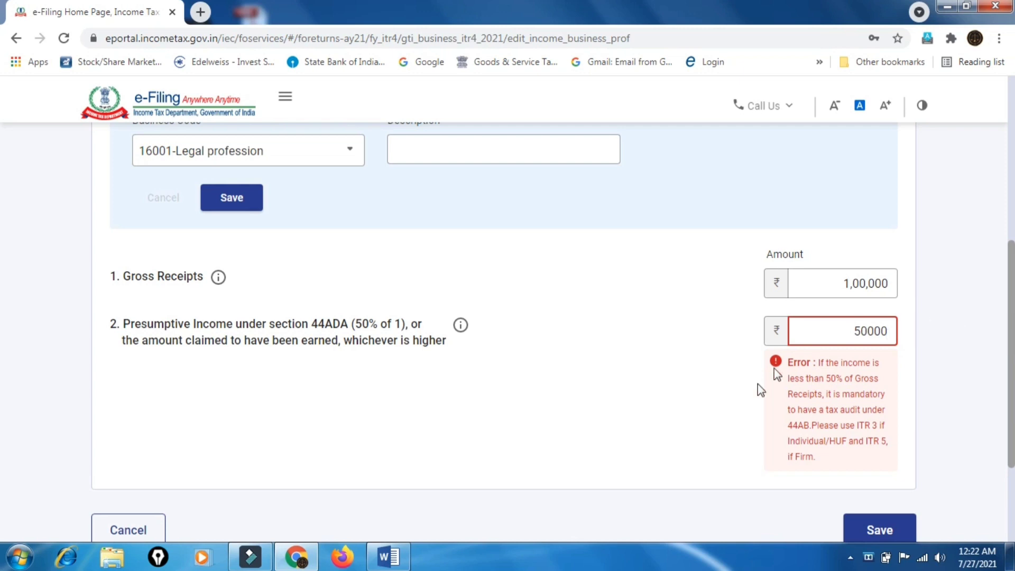
{"action": "left_click", "coordinate": [725, 393]}
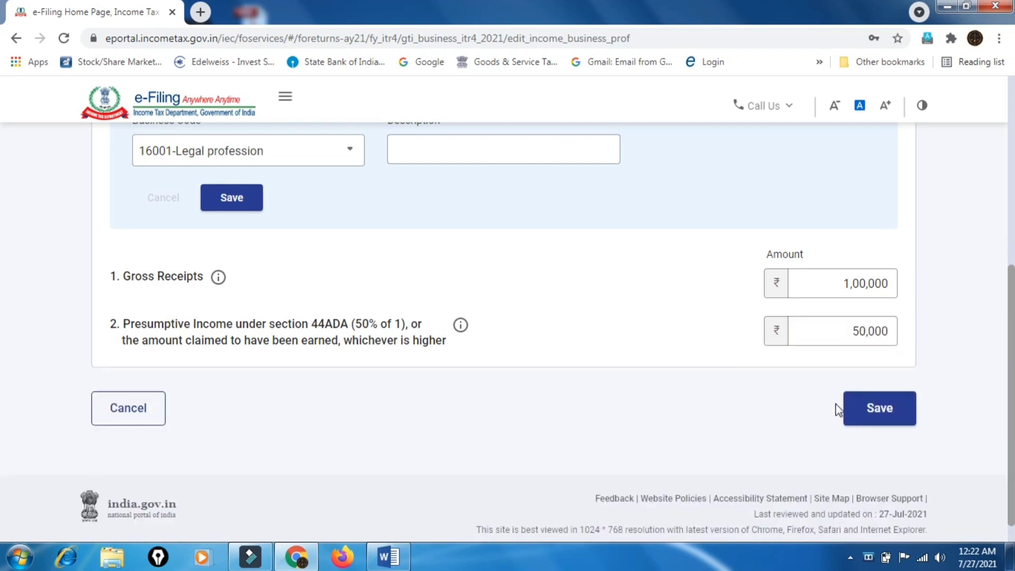
{"action": "left_click", "coordinate": [892, 411]}
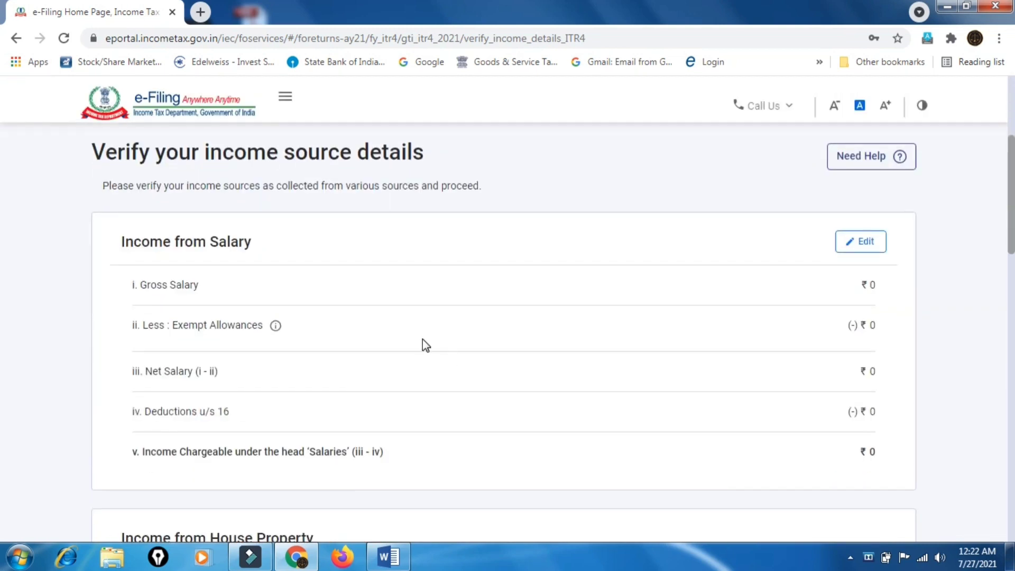
Review the Gross Total Income breakdown and confirm the ₹60,200 total
{"action": "left_click_drag", "start_coordinate": [422, 343], "coordinate": [614, 255]}
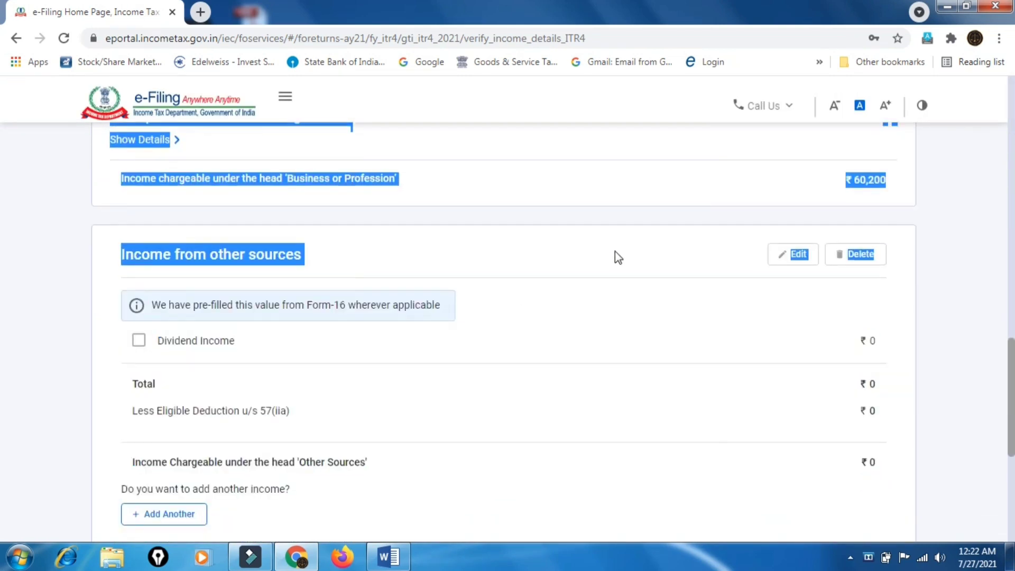
{"action": "scroll", "coordinate": [614, 256], "scroll_direction": "up", "scroll_amount": 6}
{"action": "left_click", "coordinate": [516, 323]}
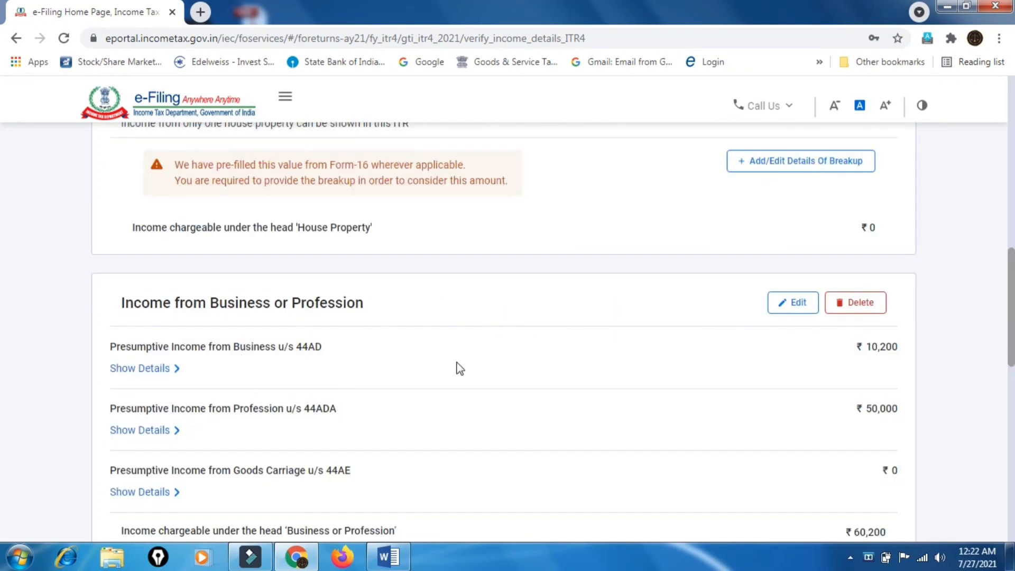
{"action": "scroll", "coordinate": [848, 371], "scroll_direction": "down", "scroll_amount": 2}
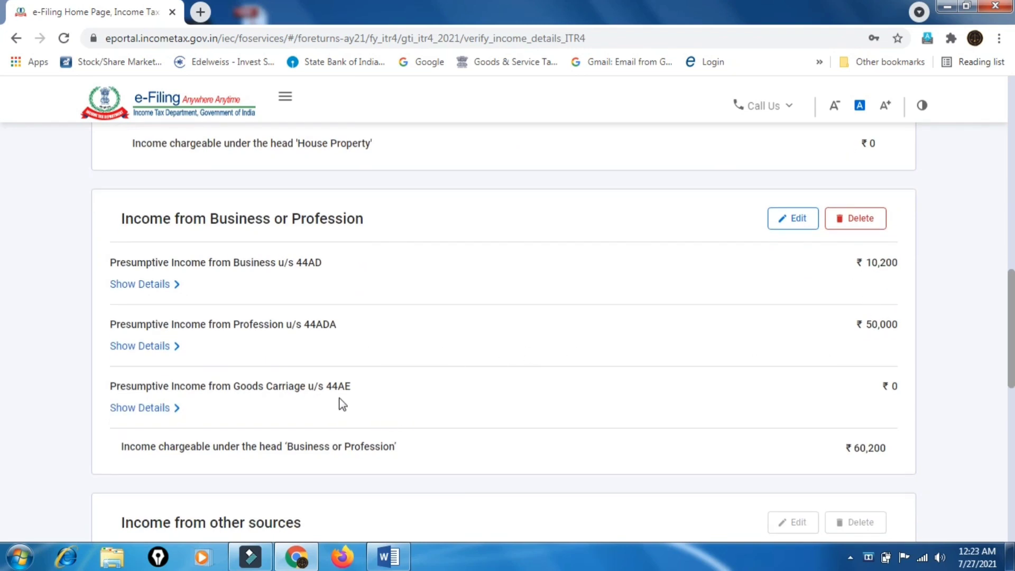
{"action": "scroll", "coordinate": [778, 389], "scroll_direction": "down", "scroll_amount": 5}
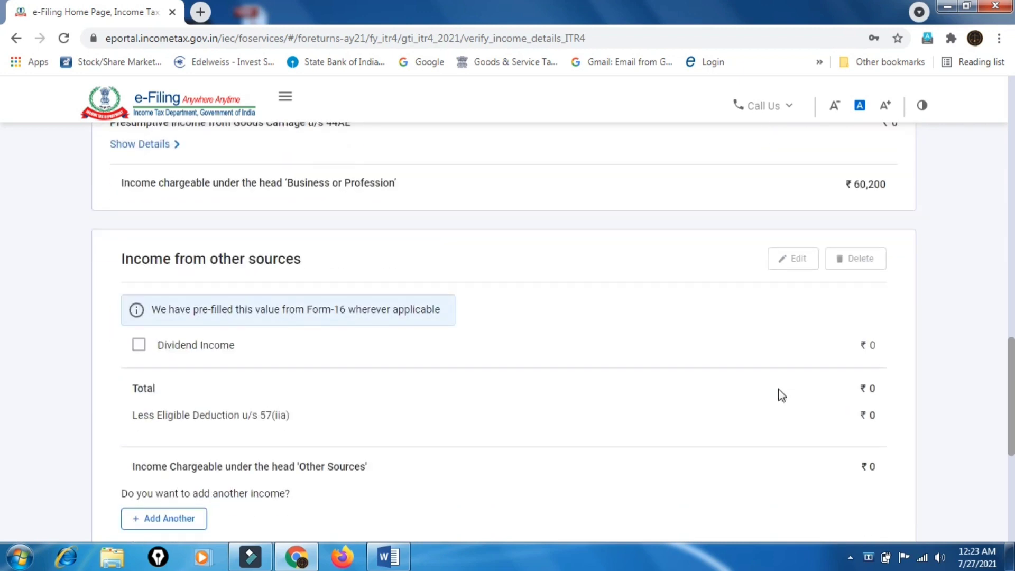
{"action": "scroll", "coordinate": [778, 389], "scroll_direction": "down", "scroll_amount": 1}
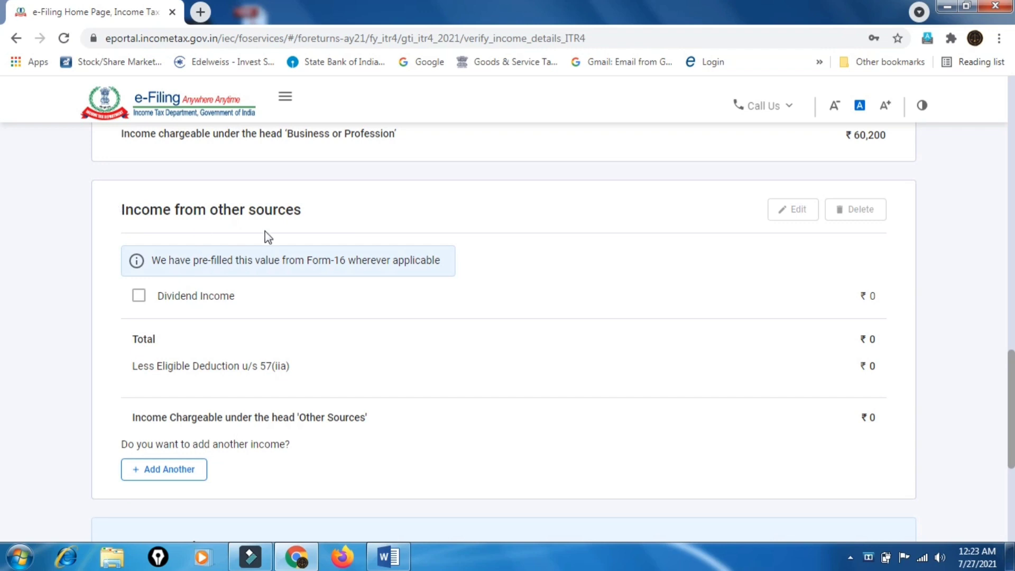
{"action": "scroll", "coordinate": [435, 385], "scroll_direction": "down", "scroll_amount": 3}
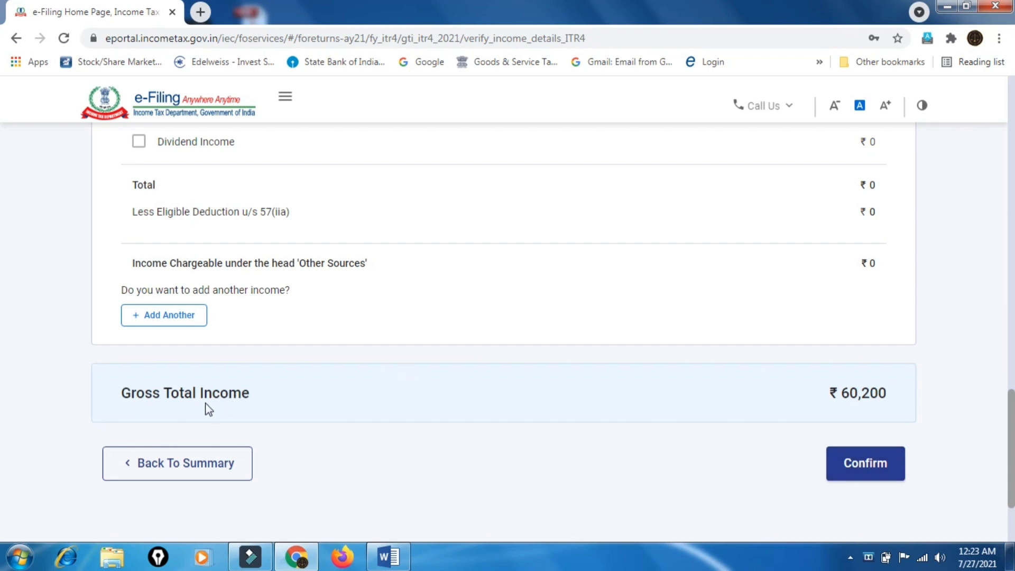
{"action": "left_click", "coordinate": [880, 473]}
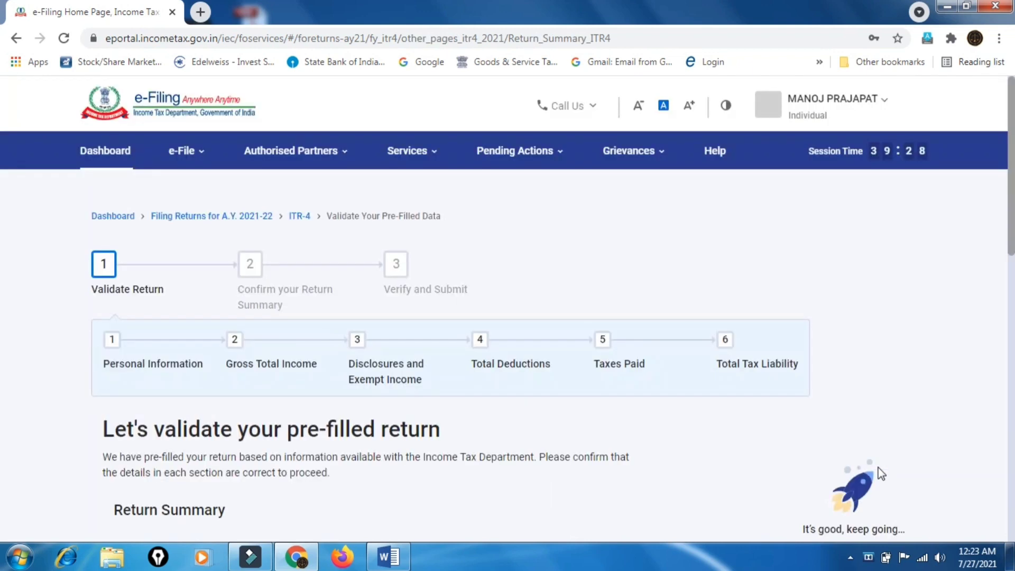
Expand Disclosures and Exempt Income and start adding the business's Financial Particulars
{"action": "scroll", "coordinate": [878, 468], "scroll_direction": "down", "scroll_amount": 6}
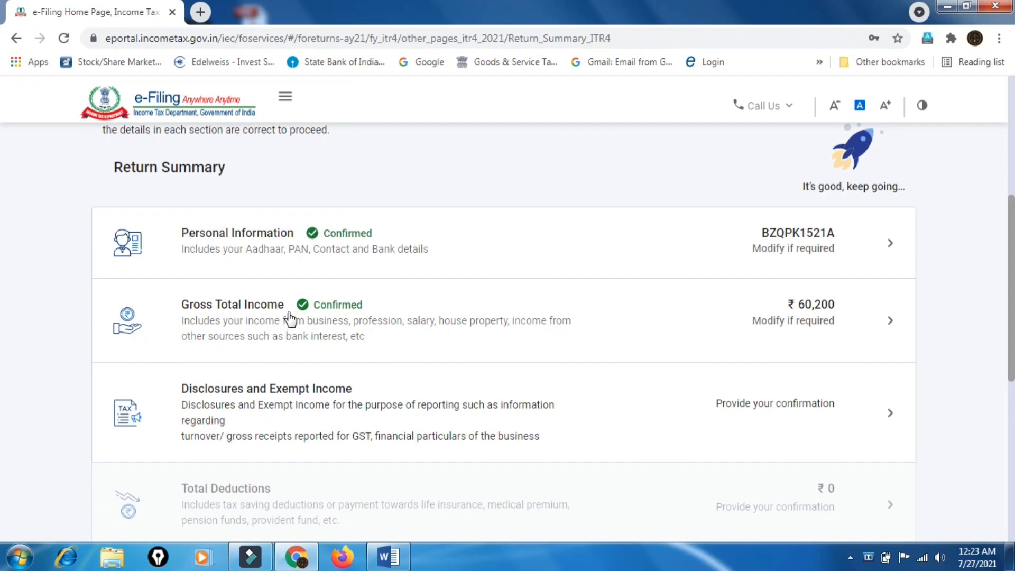
{"action": "scroll", "coordinate": [619, 382], "scroll_direction": "down", "scroll_amount": 2}
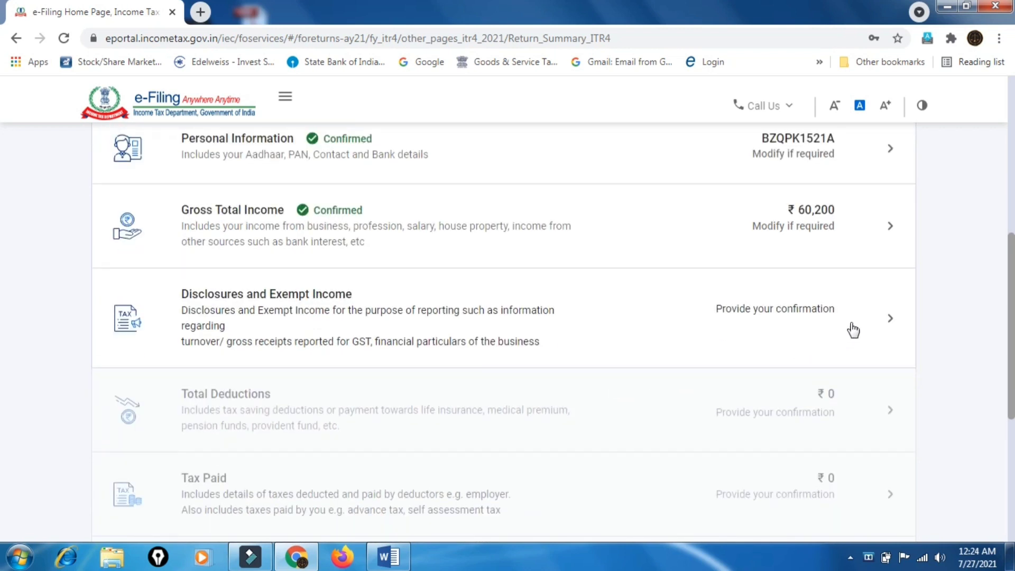
{"action": "left_click", "coordinate": [870, 322]}
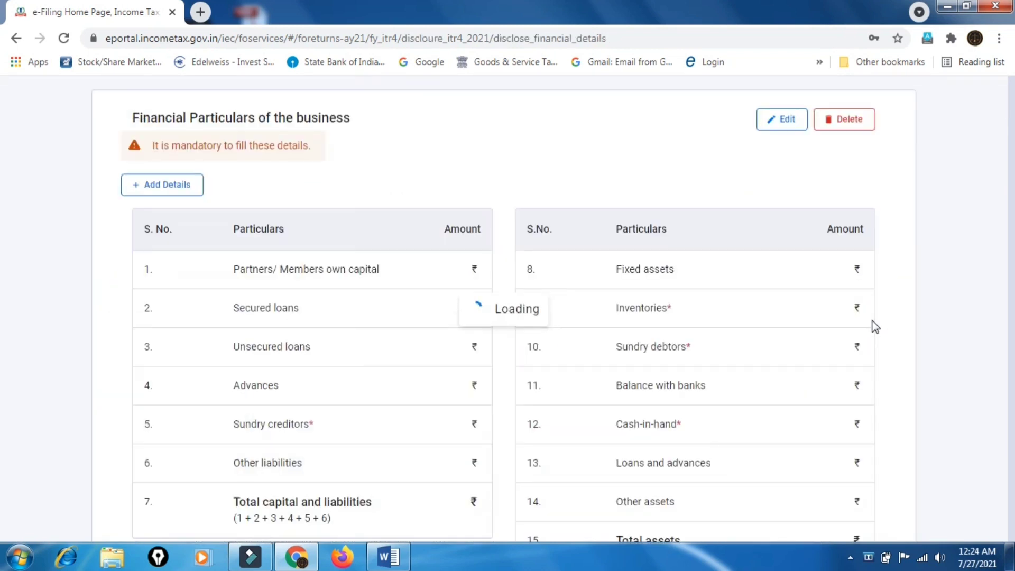
{"action": "scroll", "coordinate": [611, 258], "scroll_direction": "down", "scroll_amount": 2}
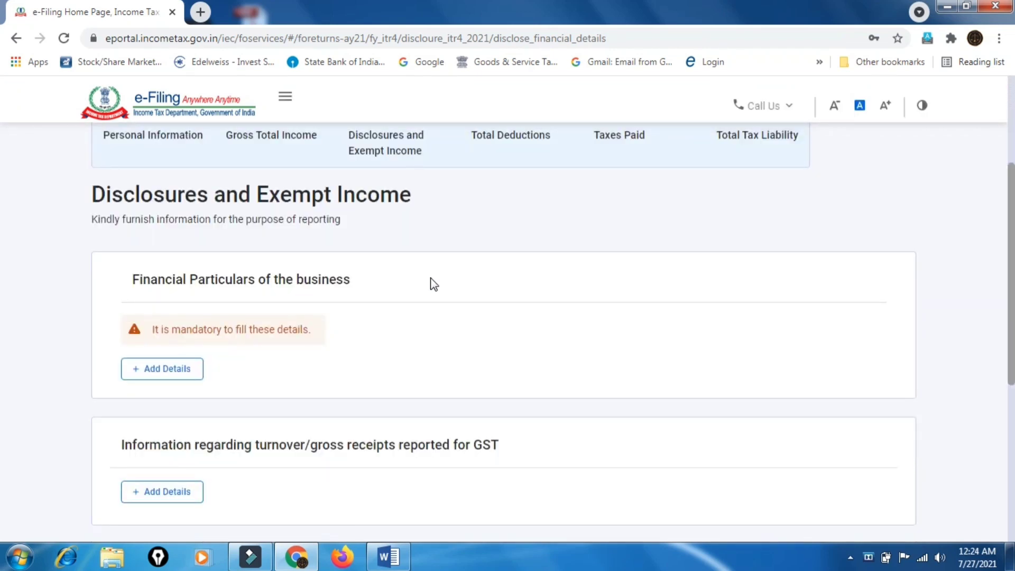
{"action": "scroll", "coordinate": [430, 284], "scroll_direction": "down", "scroll_amount": 3}
{"action": "left_click", "coordinate": [190, 211]}
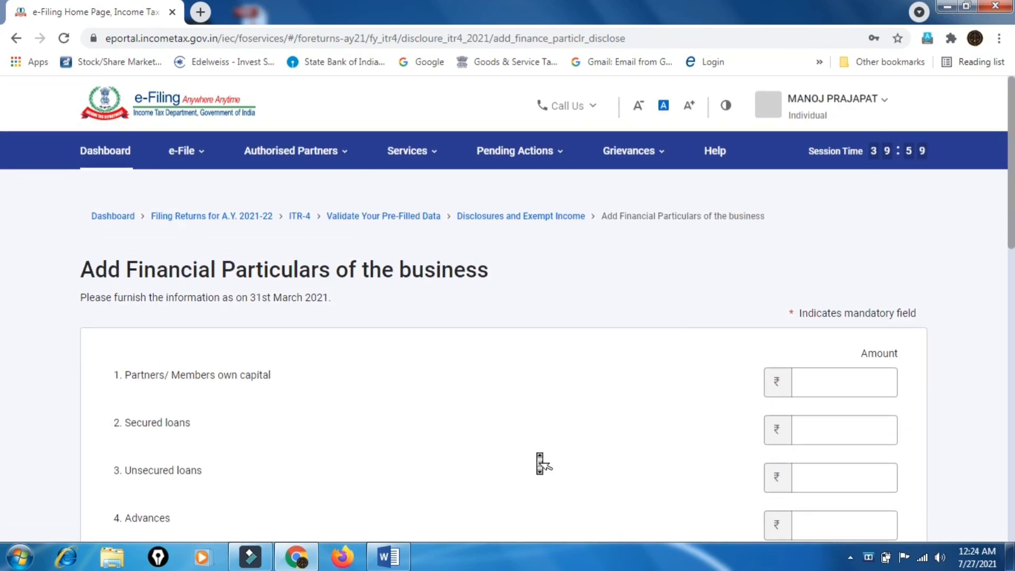
{"action": "scroll", "coordinate": [539, 464], "scroll_direction": "down", "scroll_amount": 2}
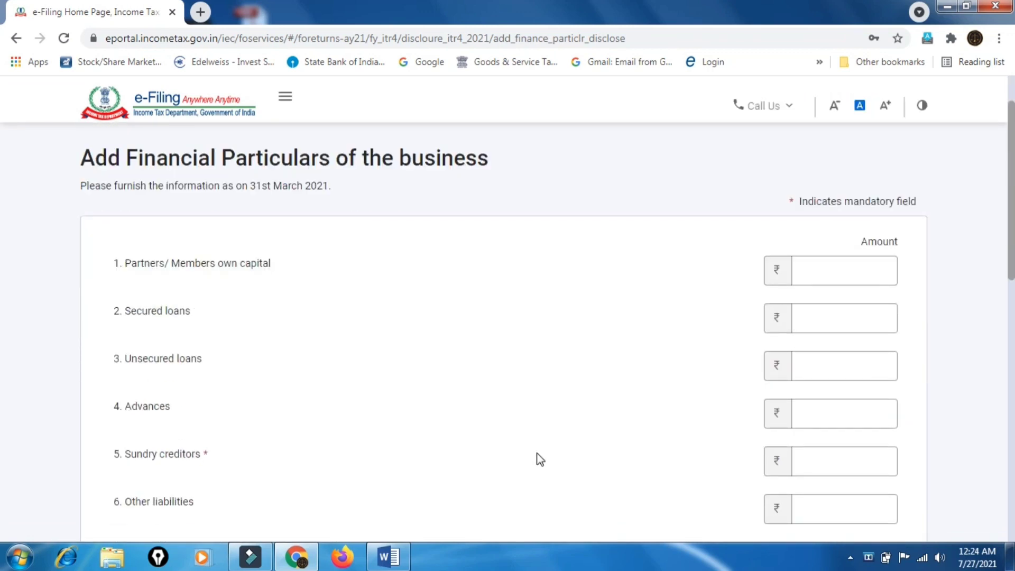
{"action": "scroll", "coordinate": [538, 458], "scroll_direction": "down", "scroll_amount": 1}
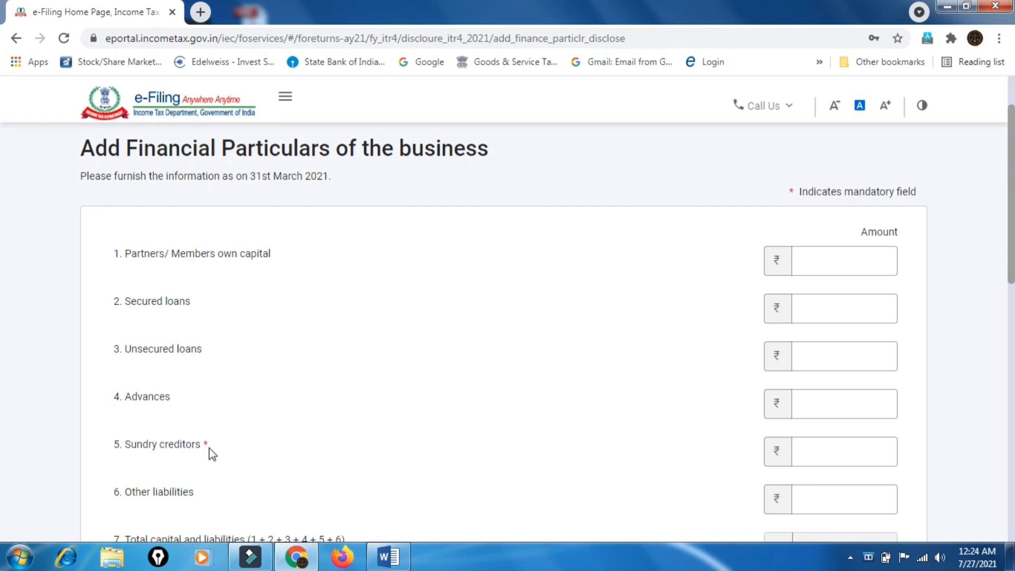
{"action": "left_click_drag", "start_coordinate": [208, 443], "coordinate": [201, 442]}
{"action": "scroll", "coordinate": [575, 366], "scroll_direction": "down", "scroll_amount": 3}
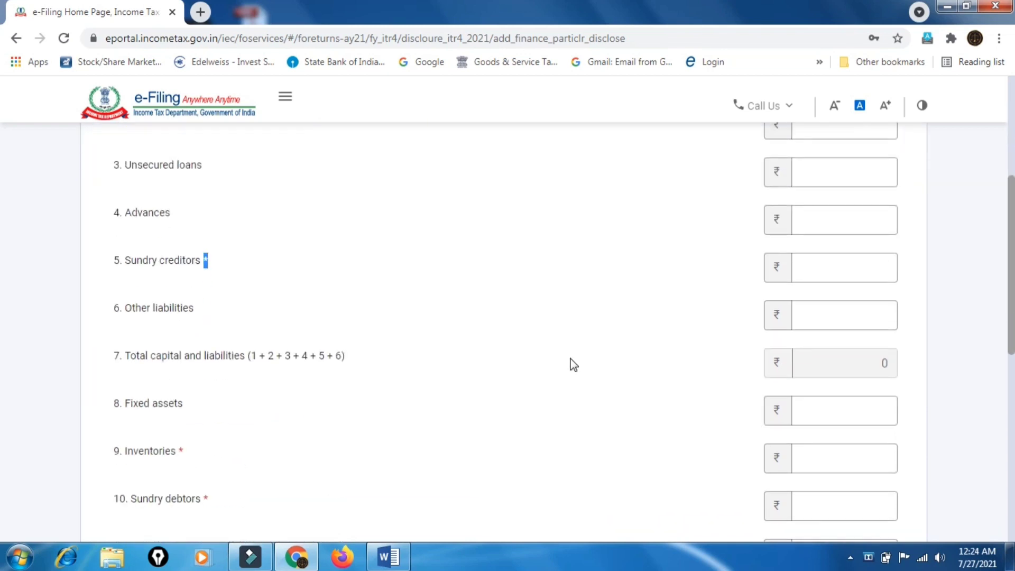
{"action": "scroll", "coordinate": [573, 365], "scroll_direction": "down", "scroll_amount": 3}
{"action": "scroll", "coordinate": [573, 365], "scroll_direction": "up", "scroll_amount": 6}
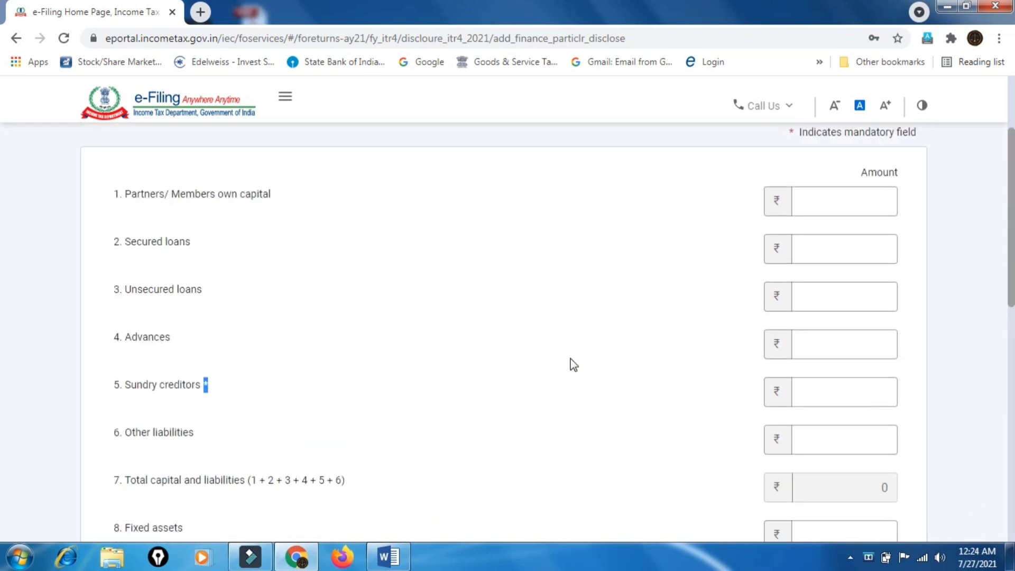
{"action": "scroll", "coordinate": [573, 365], "scroll_direction": "down", "scroll_amount": 2}
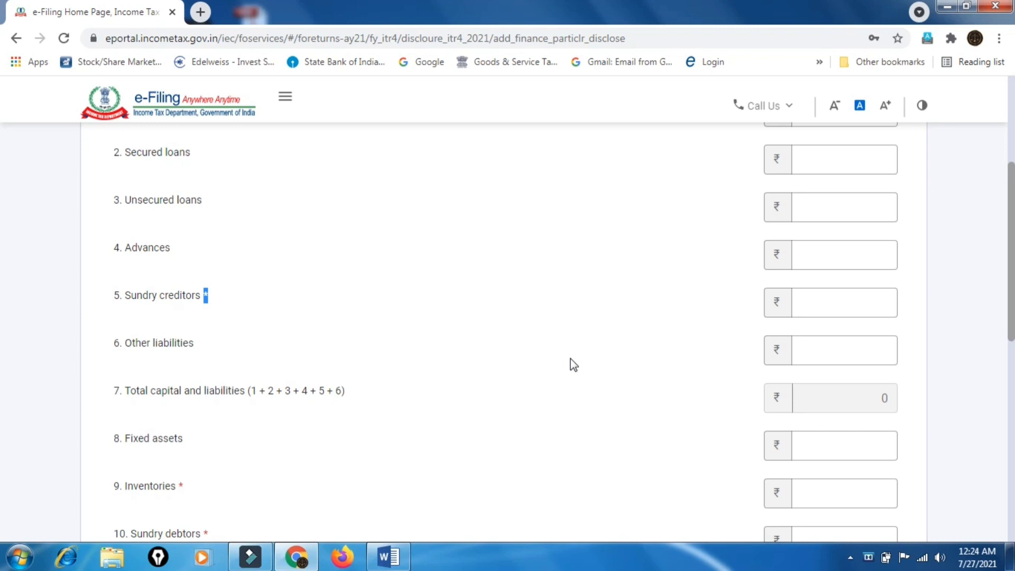
{"action": "left_click", "coordinate": [854, 297]}
{"action": "left_click", "coordinate": [856, 297]}
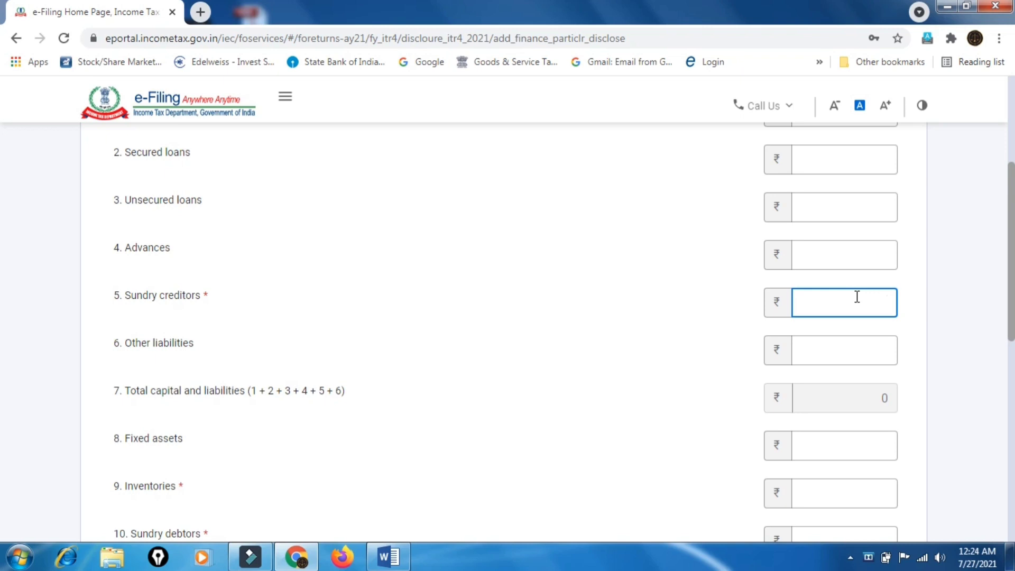
{"action": "scroll", "coordinate": [856, 297], "scroll_direction": "down", "scroll_amount": 6}
{"action": "scroll", "coordinate": [856, 296], "scroll_direction": "up", "scroll_amount": 4}
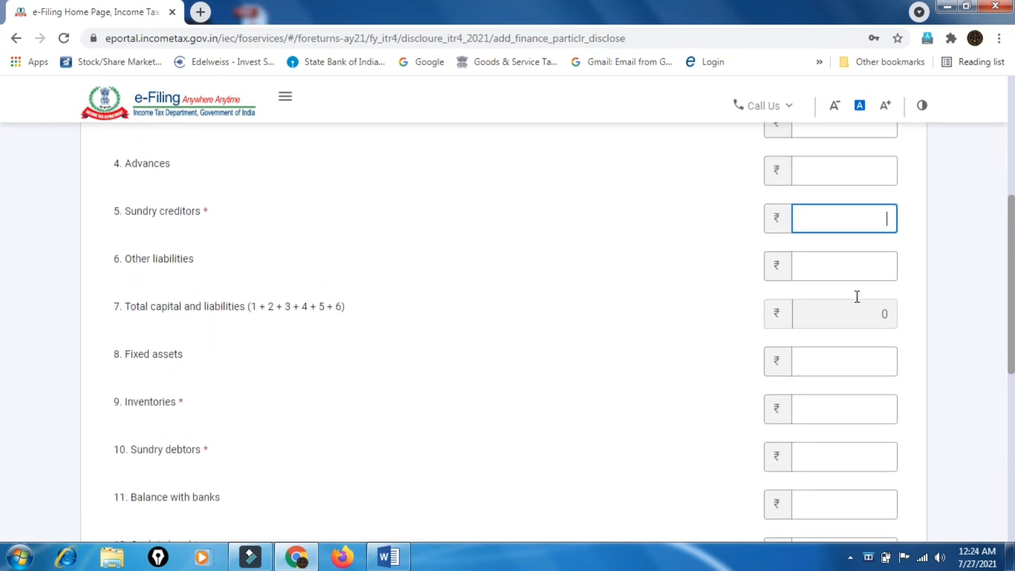
{"action": "scroll", "coordinate": [856, 296], "scroll_direction": "down", "scroll_amount": 3}
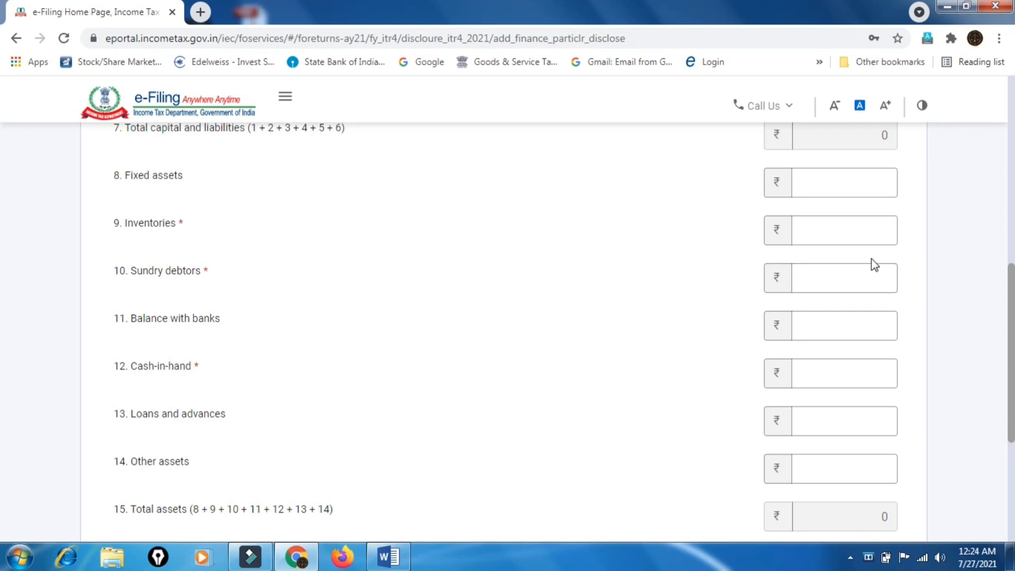
{"action": "scroll", "coordinate": [865, 243], "scroll_direction": "down", "scroll_amount": 2}
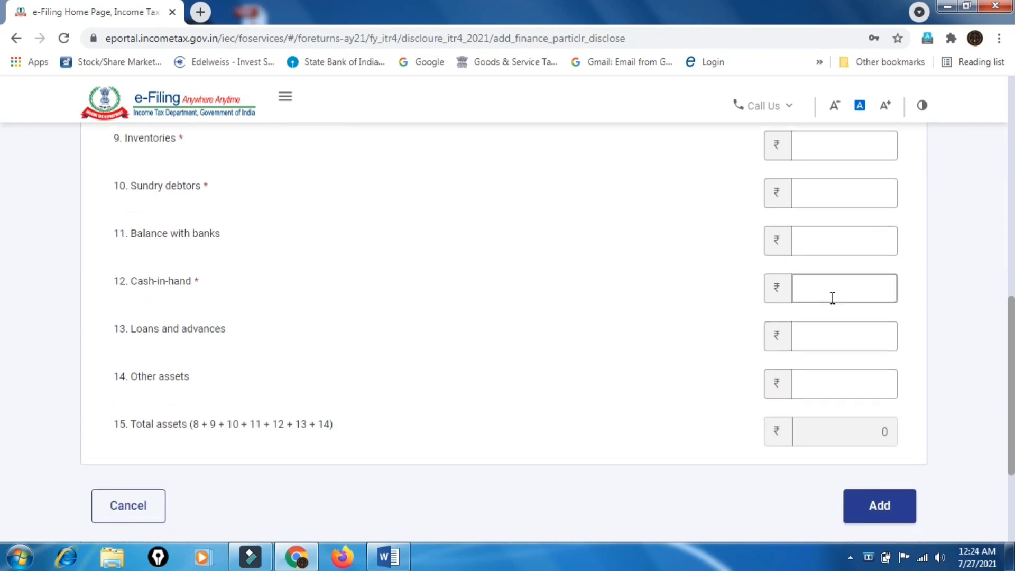
{"action": "left_click", "coordinate": [852, 293]}
{"action": "triple_click", "coordinate": [132, 237]}
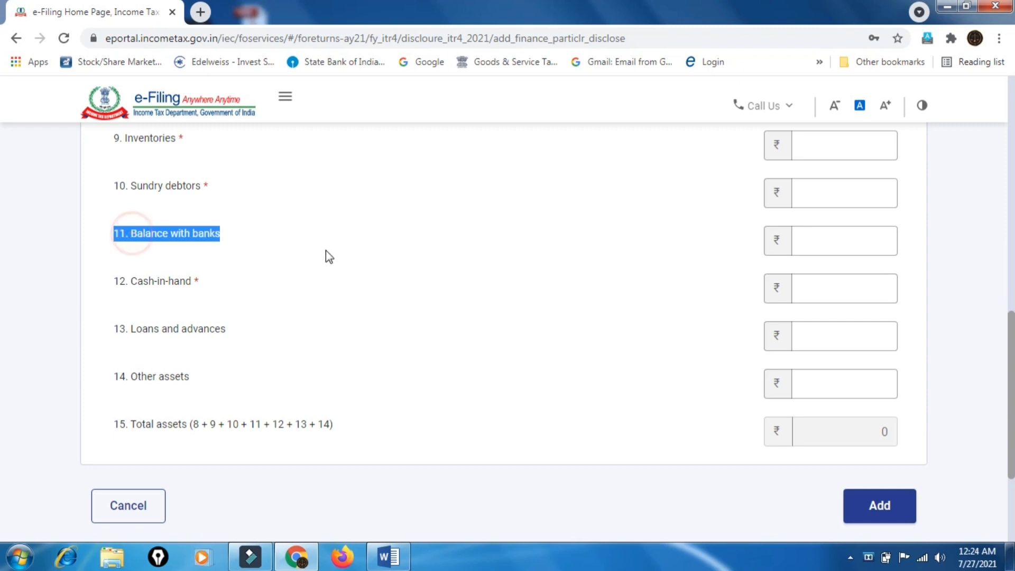
{"action": "left_click", "coordinate": [813, 243]}
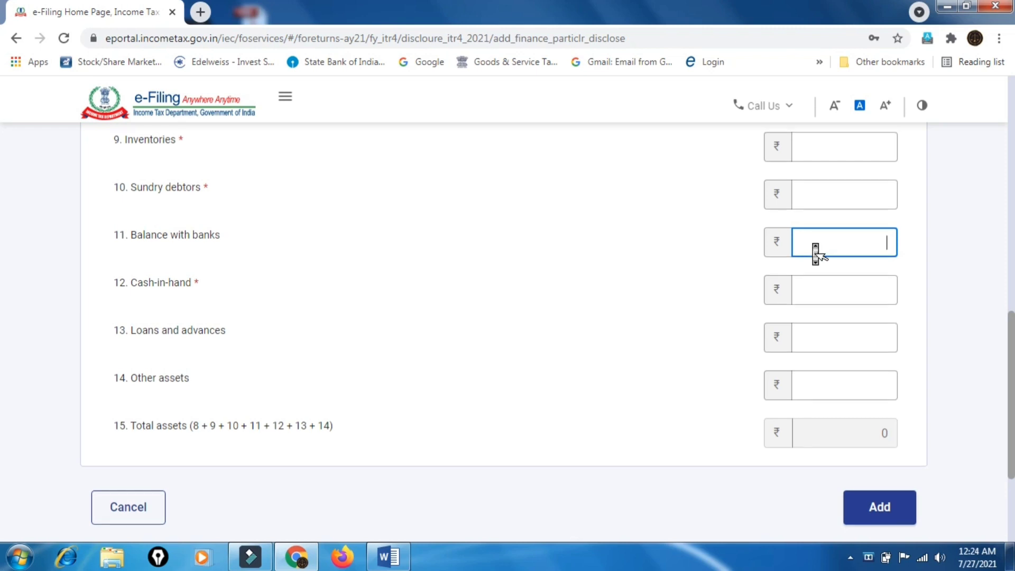
{"action": "scroll", "coordinate": [814, 243], "scroll_direction": "up", "scroll_amount": 10}
{"action": "scroll", "coordinate": [814, 244], "scroll_direction": "down", "scroll_amount": 3}
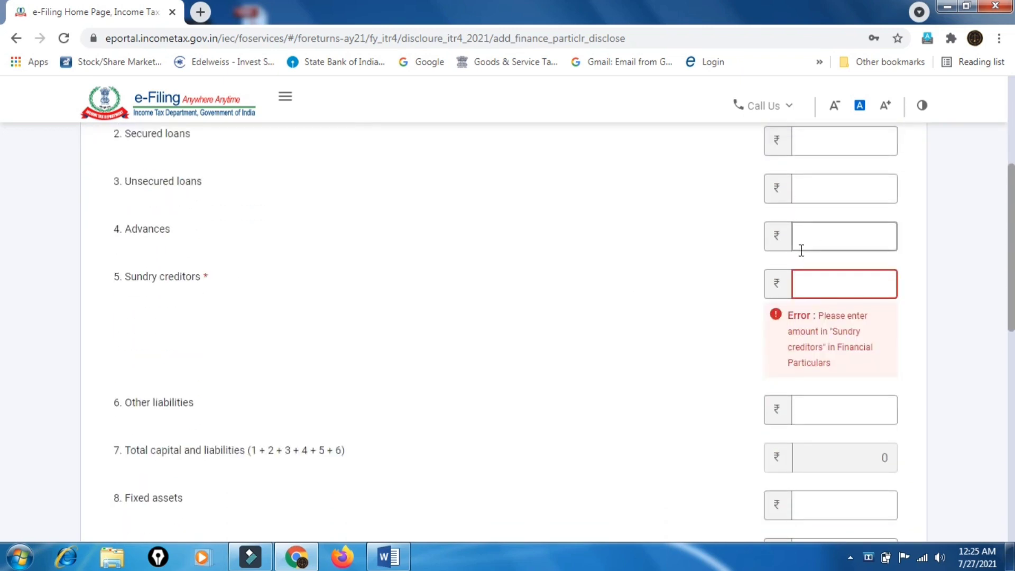
Enter sundry creditors 2,000, fixed assets 1,500 and inventories 2,800
{"action": "left_click", "coordinate": [835, 288]}
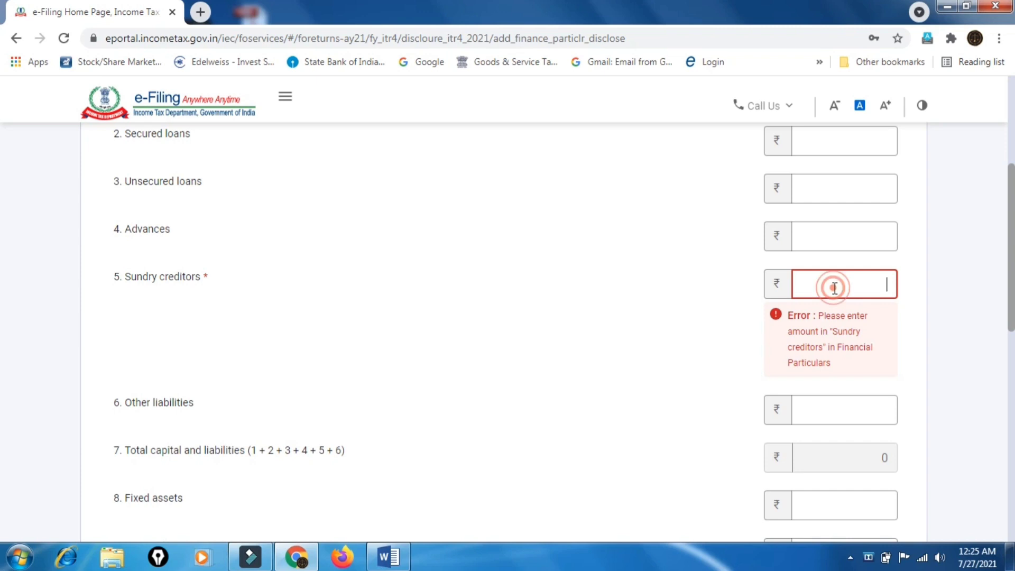
{"action": "type", "text": "20000"}
{"action": "key", "text": "BackSpace"}
{"action": "scroll", "coordinate": [834, 288], "scroll_direction": "down", "scroll_amount": 3}
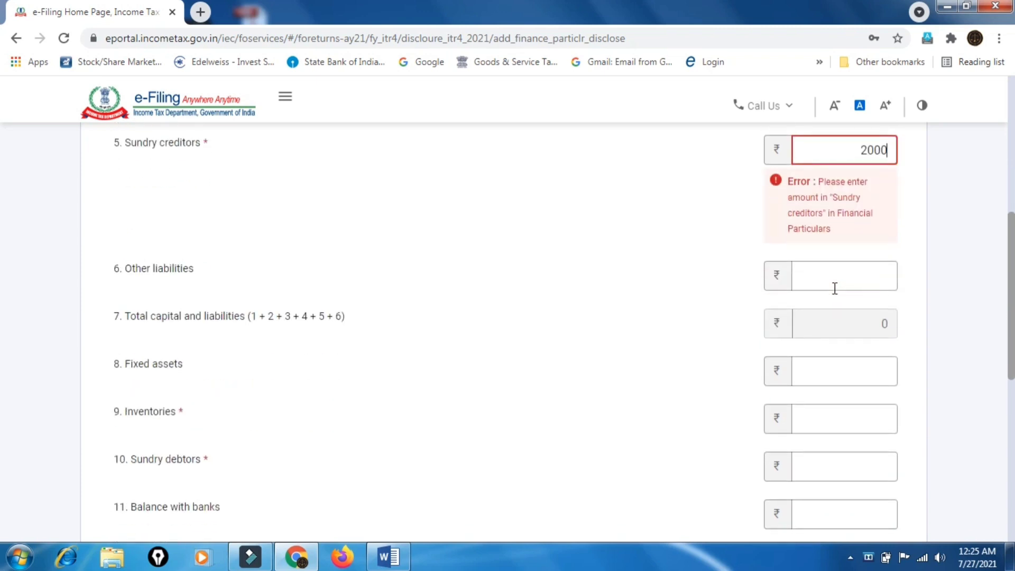
{"action": "left_click", "coordinate": [855, 369]}
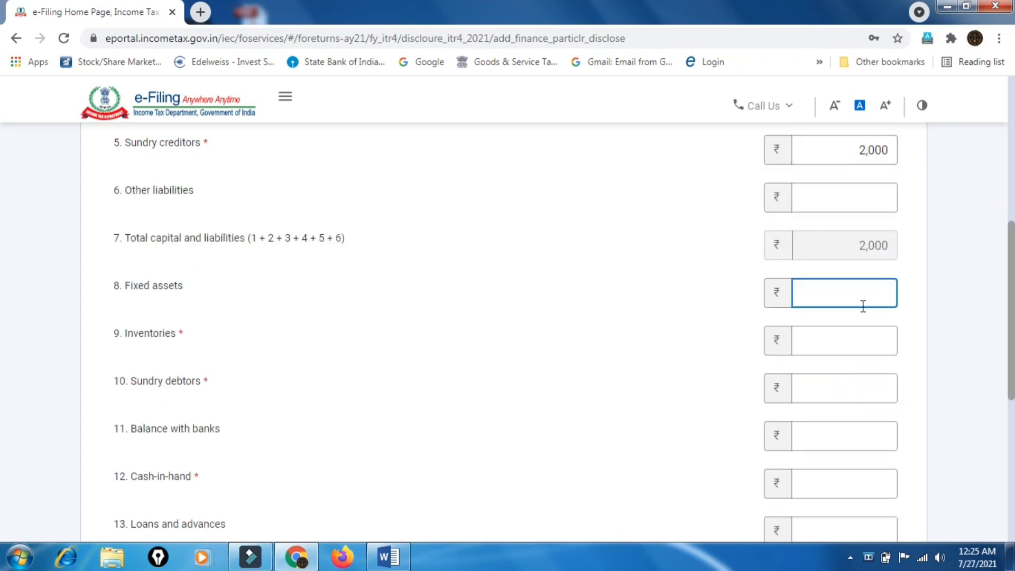
{"action": "type", "text": "1,500"}
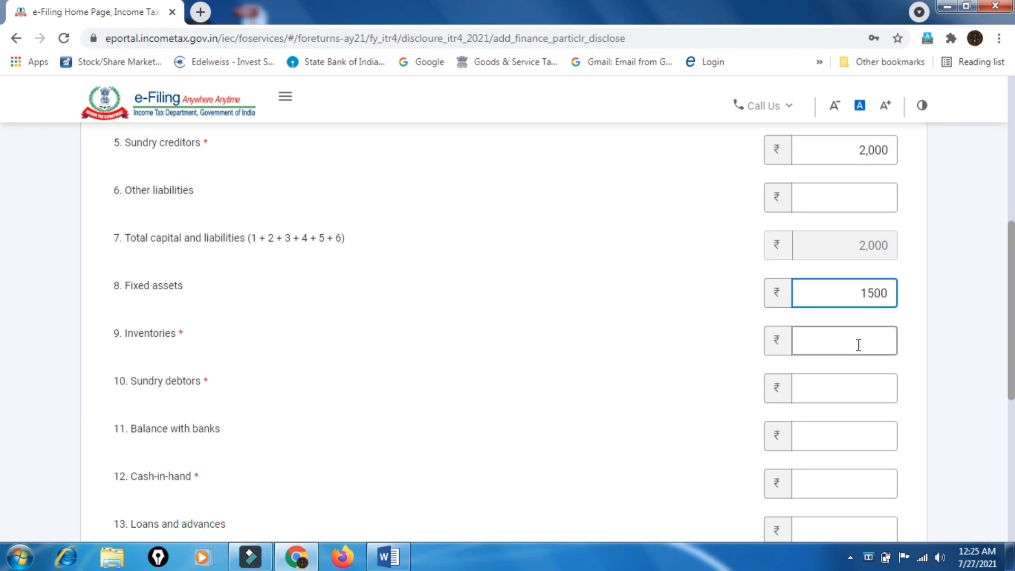
{"action": "left_click", "coordinate": [857, 344]}
{"action": "type", "text": "2800"}
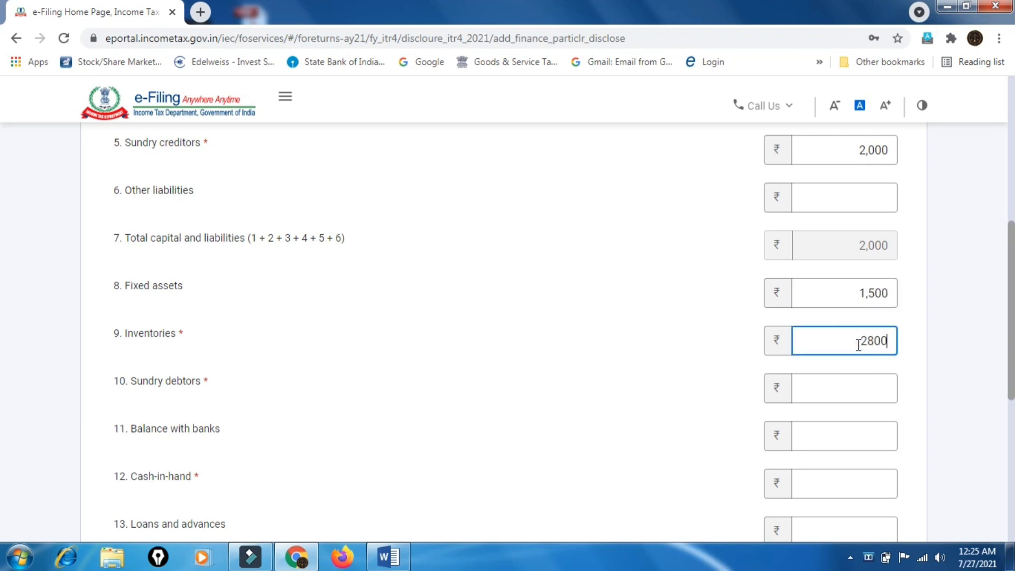
Enter sundry debtors 5,455, bank balance 5,866 and cash-in-hand 1,525
{"action": "left_click", "coordinate": [885, 382]}
{"action": "type", "text": "5455"}
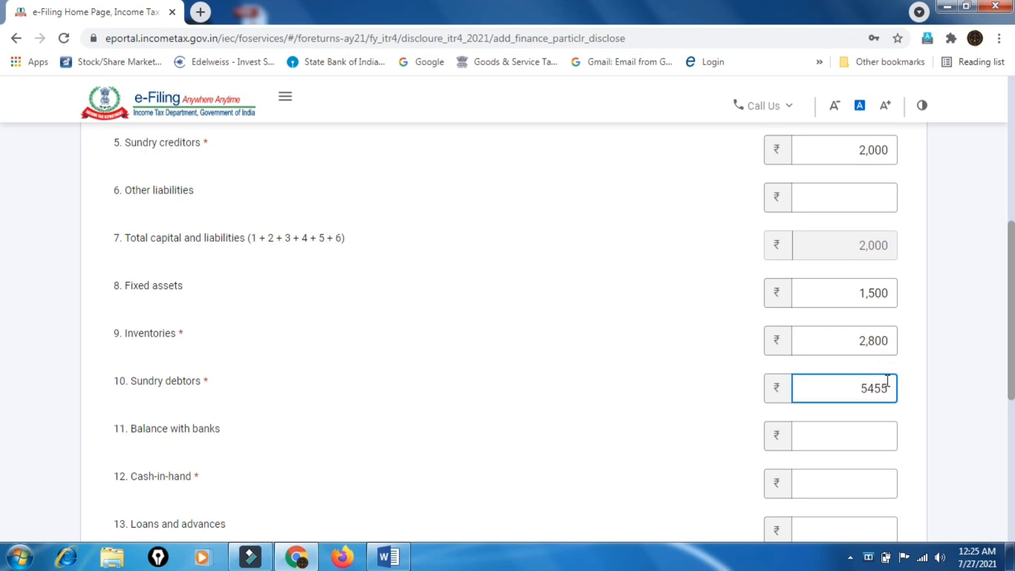
{"action": "scroll", "coordinate": [887, 381], "scroll_direction": "down", "scroll_amount": 2}
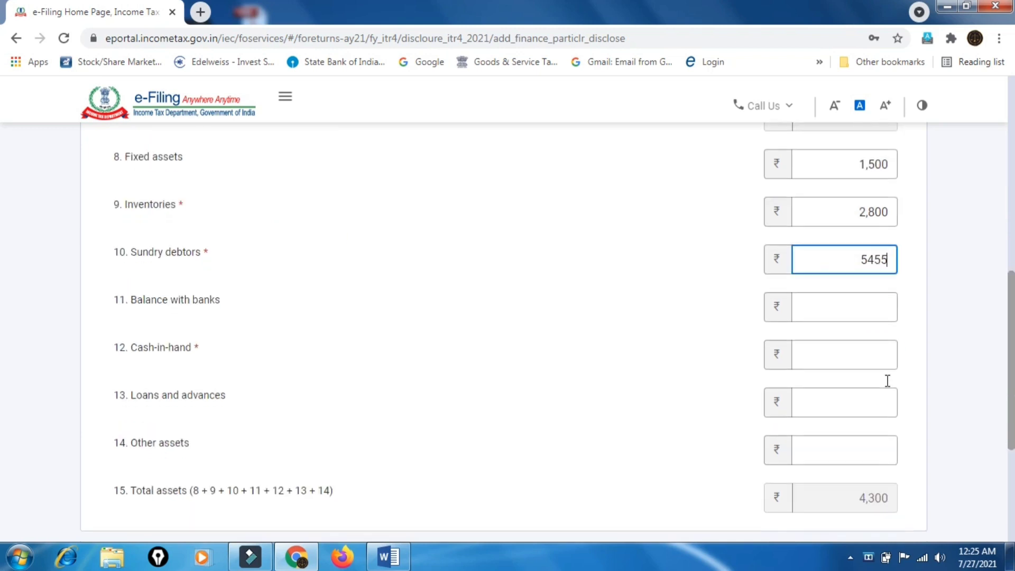
{"action": "left_click", "coordinate": [857, 297]}
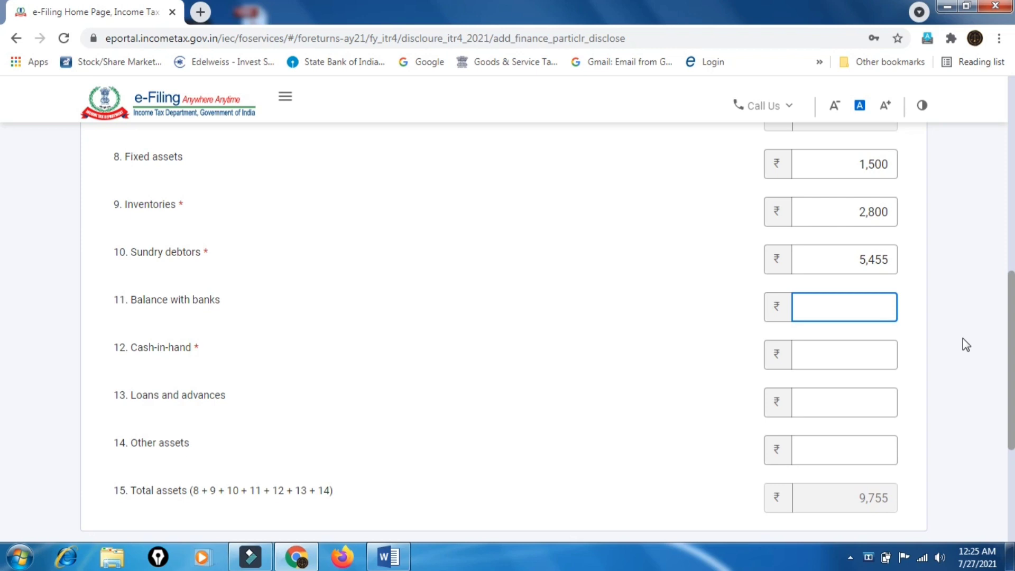
{"action": "type", "text": "58666"}
{"action": "key", "text": "BackSpace"}
{"action": "left_click", "coordinate": [859, 353]}
{"action": "type", "text": "1525"}
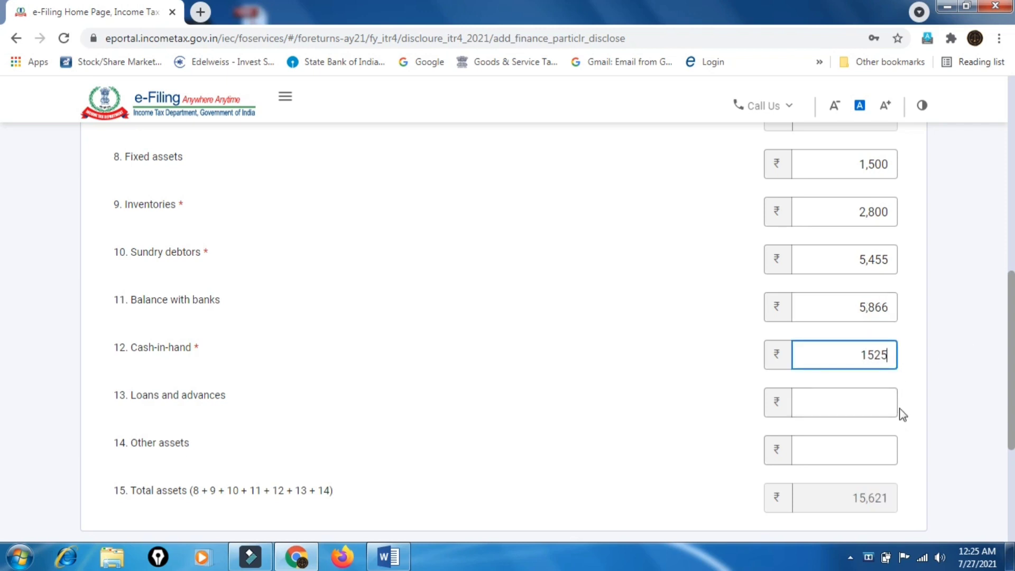
{"action": "scroll", "coordinate": [899, 412], "scroll_direction": "down", "scroll_amount": 3}
Save the financial particulars, bringing total assets to ₹17,146
{"action": "left_click", "coordinate": [900, 443]}
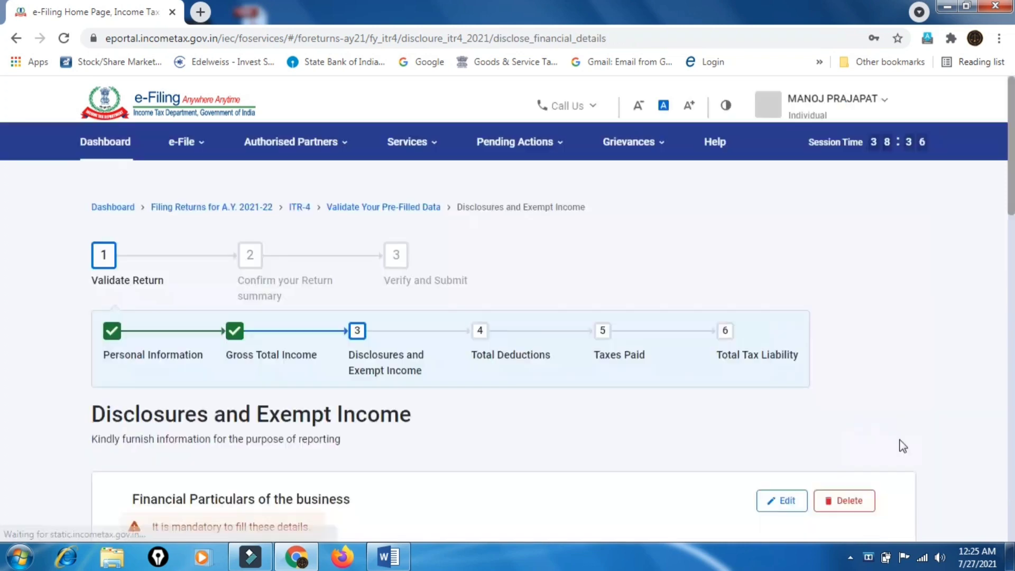
{"action": "scroll", "coordinate": [782, 383], "scroll_direction": "down", "scroll_amount": 6}
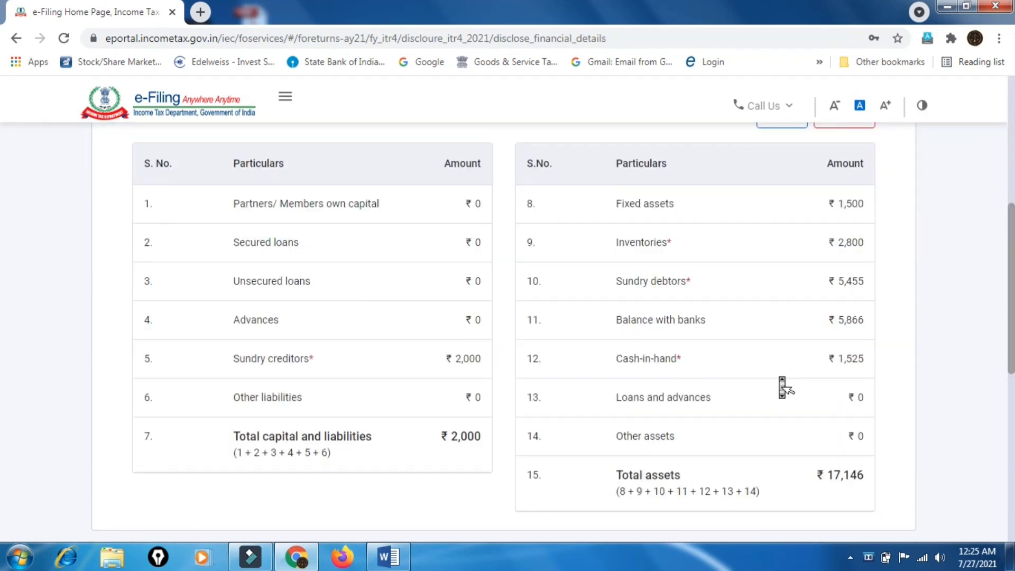
{"action": "scroll", "coordinate": [781, 383], "scroll_direction": "down", "scroll_amount": 6}
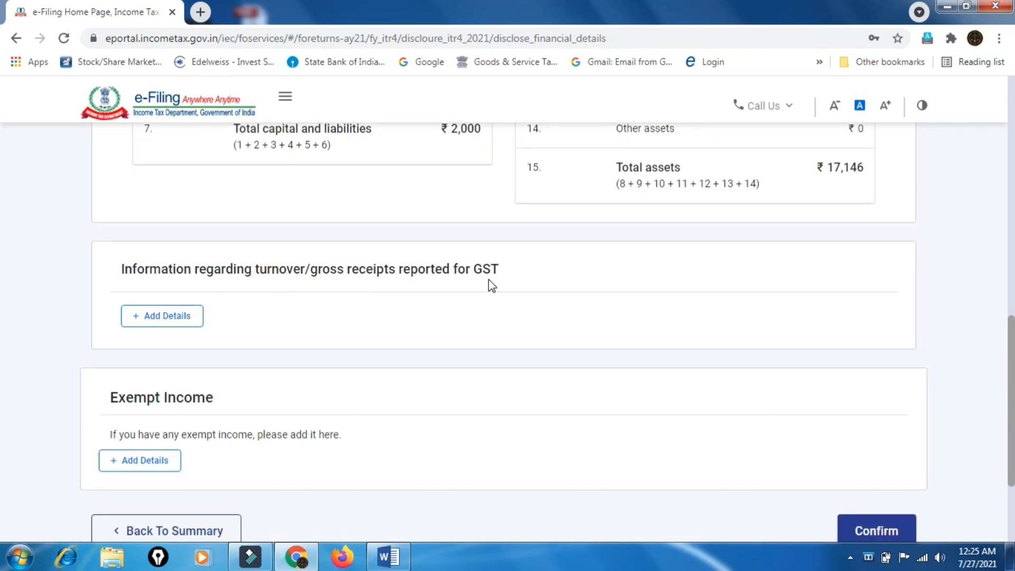
Open the GST turnover details form and cancel it without adding anything
{"action": "left_click", "coordinate": [188, 315]}
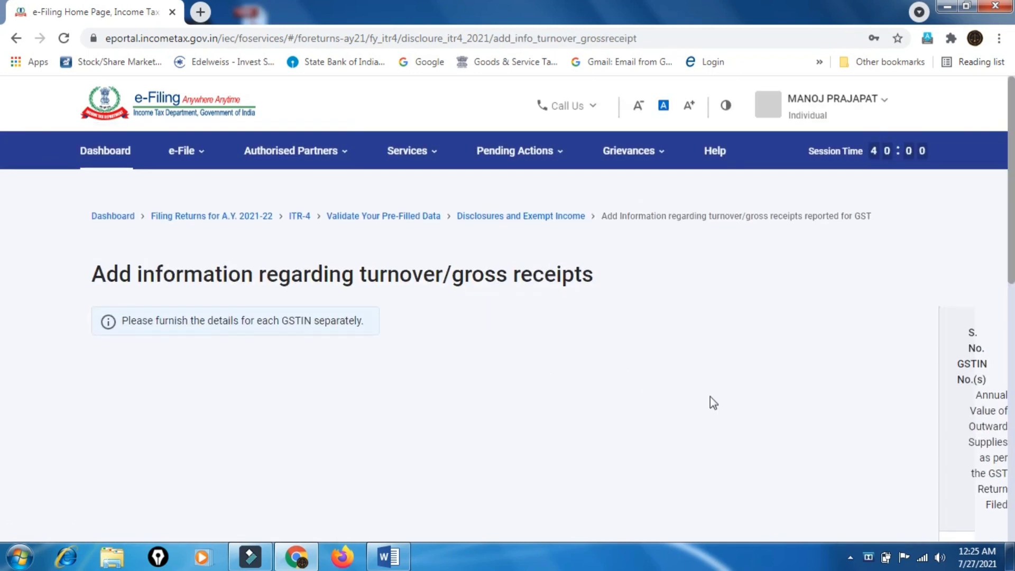
{"action": "scroll", "coordinate": [725, 406], "scroll_direction": "down", "scroll_amount": 3}
{"action": "scroll", "coordinate": [725, 407], "scroll_direction": "down", "scroll_amount": 3}
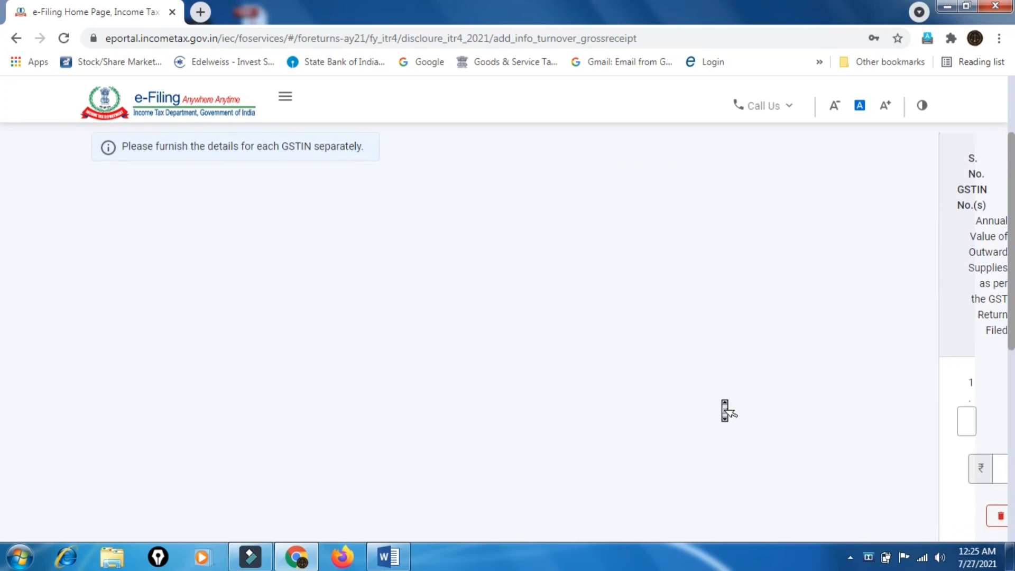
{"action": "scroll", "coordinate": [725, 406], "scroll_direction": "up", "scroll_amount": 6}
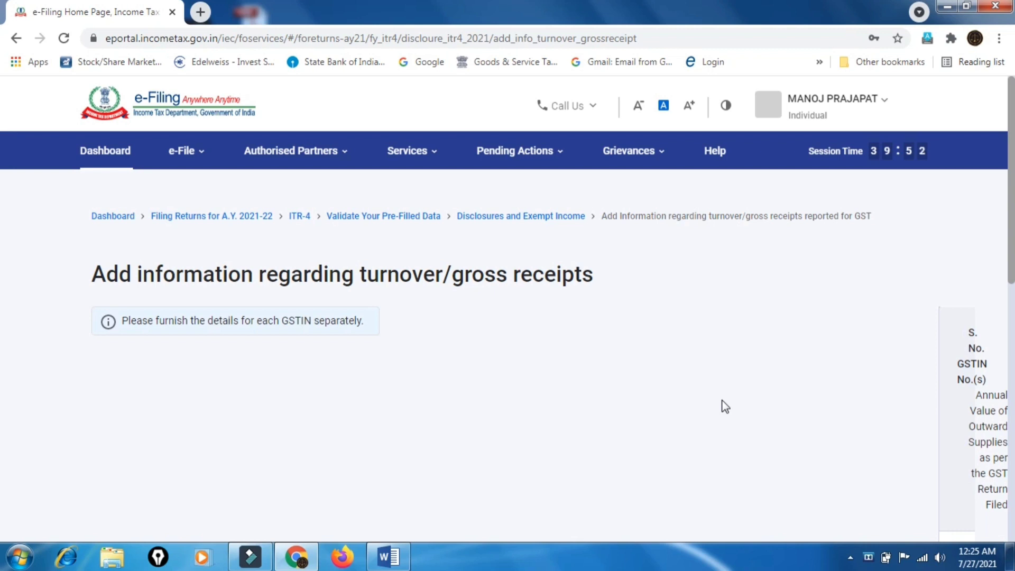
{"action": "left_click", "coordinate": [83, 162]}
{"action": "scroll", "coordinate": [867, 350], "scroll_direction": "down", "scroll_amount": 10}
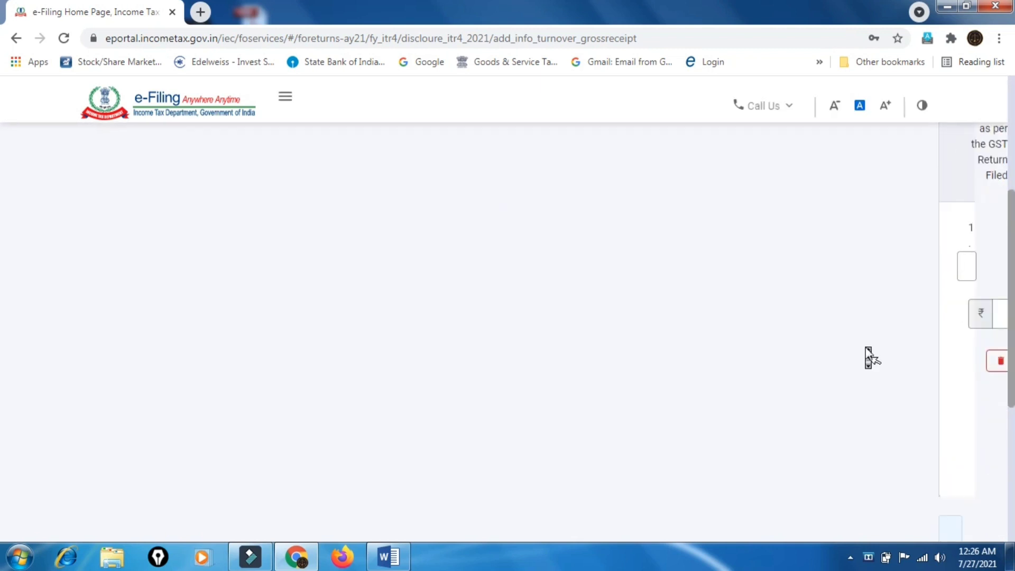
{"action": "left_click", "coordinate": [123, 386]}
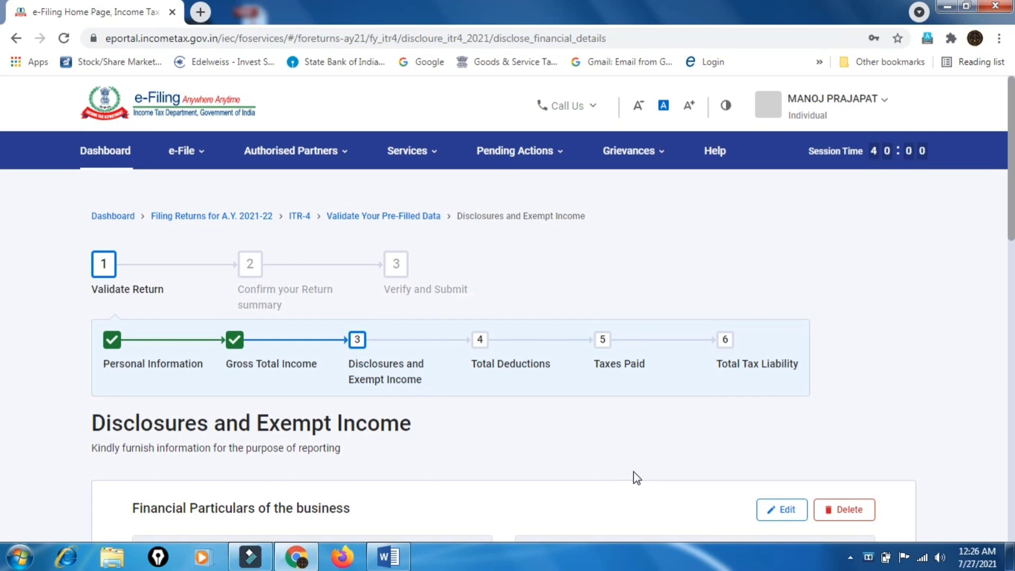
{"action": "scroll", "coordinate": [636, 475], "scroll_direction": "down", "scroll_amount": 5}
{"action": "scroll", "coordinate": [634, 473], "scroll_direction": "down", "scroll_amount": 8}
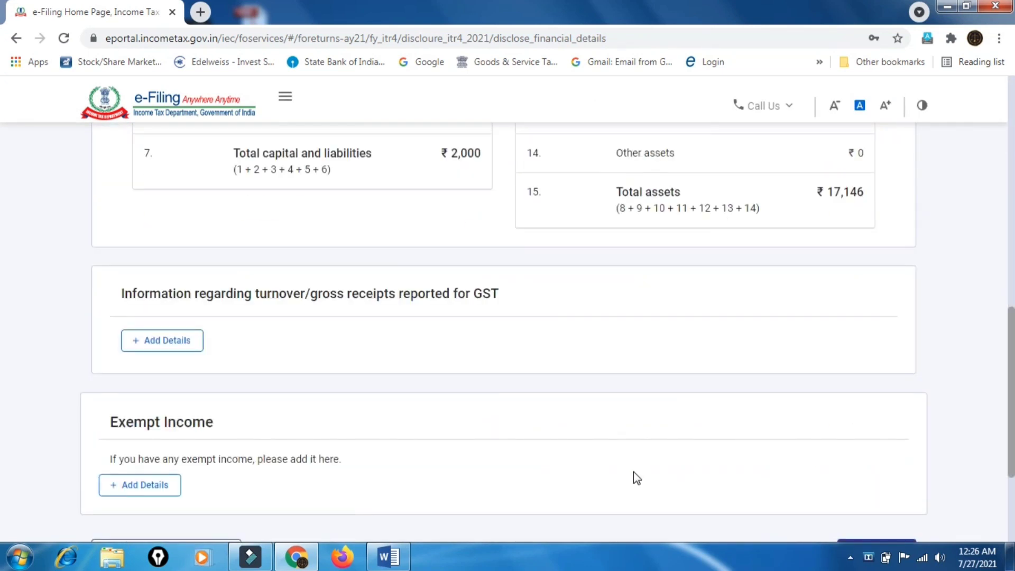
{"action": "scroll", "coordinate": [636, 476], "scroll_direction": "down", "scroll_amount": 3}
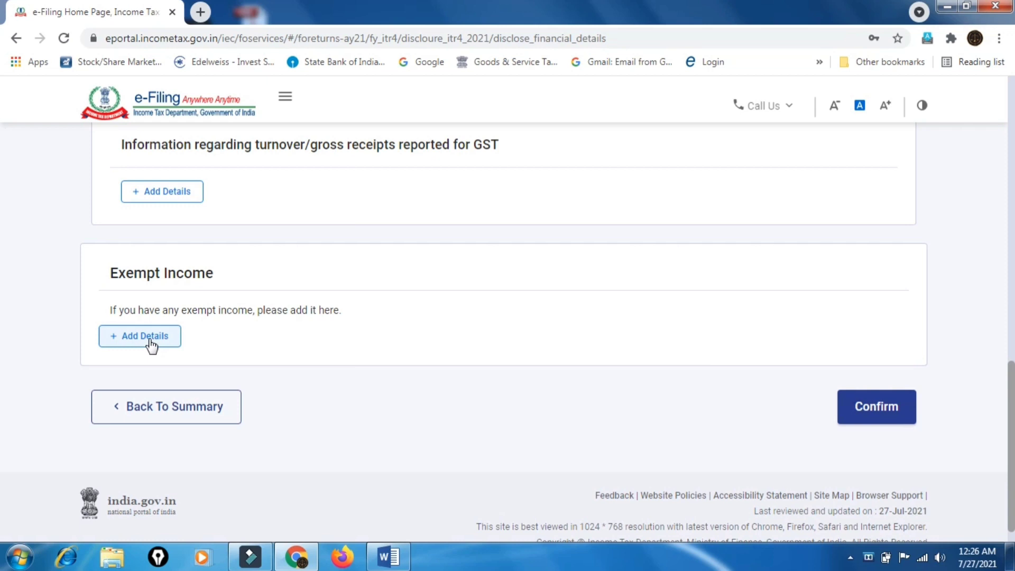
{"action": "left_click", "coordinate": [151, 341]}
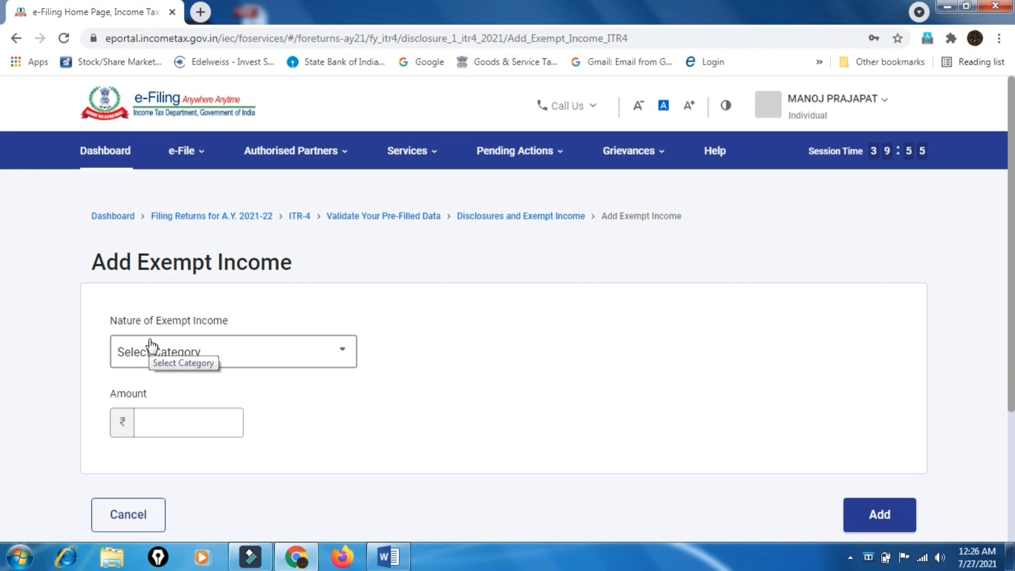
{"action": "left_click", "coordinate": [303, 353]}
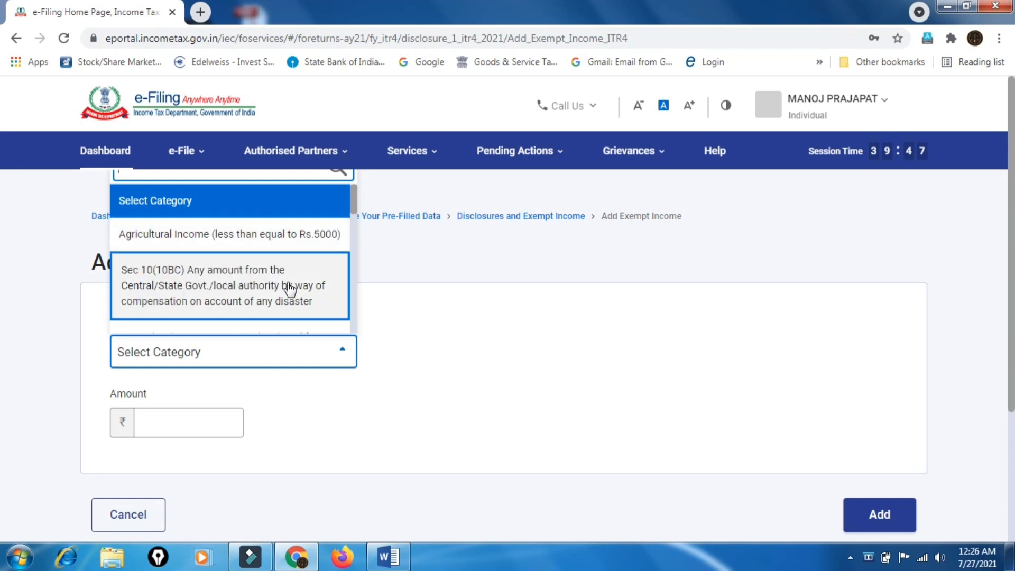
{"action": "scroll", "coordinate": [290, 289], "scroll_direction": "down", "scroll_amount": 4}
{"action": "scroll", "coordinate": [289, 290], "scroll_direction": "down", "scroll_amount": 5}
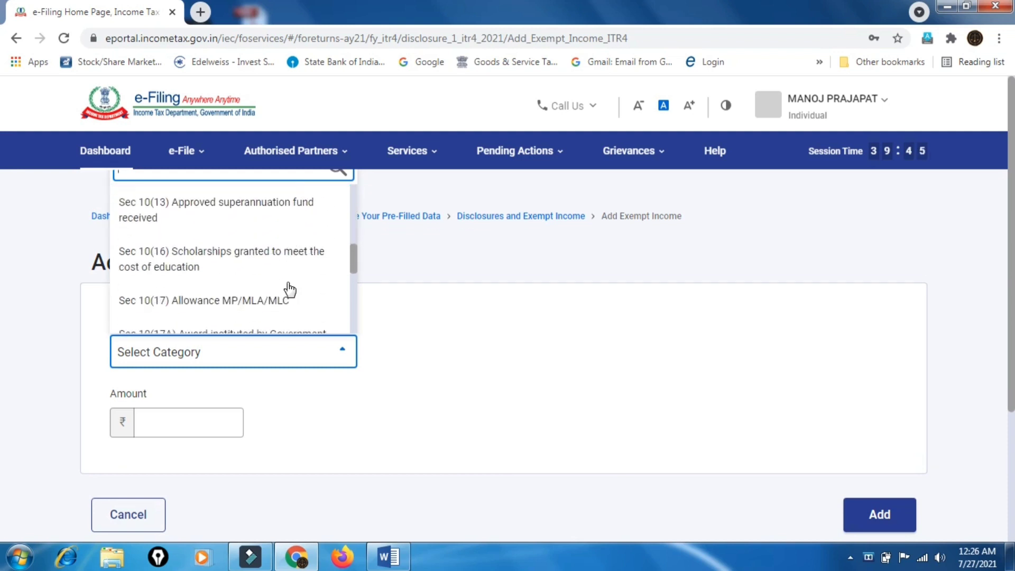
{"action": "scroll", "coordinate": [289, 289], "scroll_direction": "down", "scroll_amount": 6}
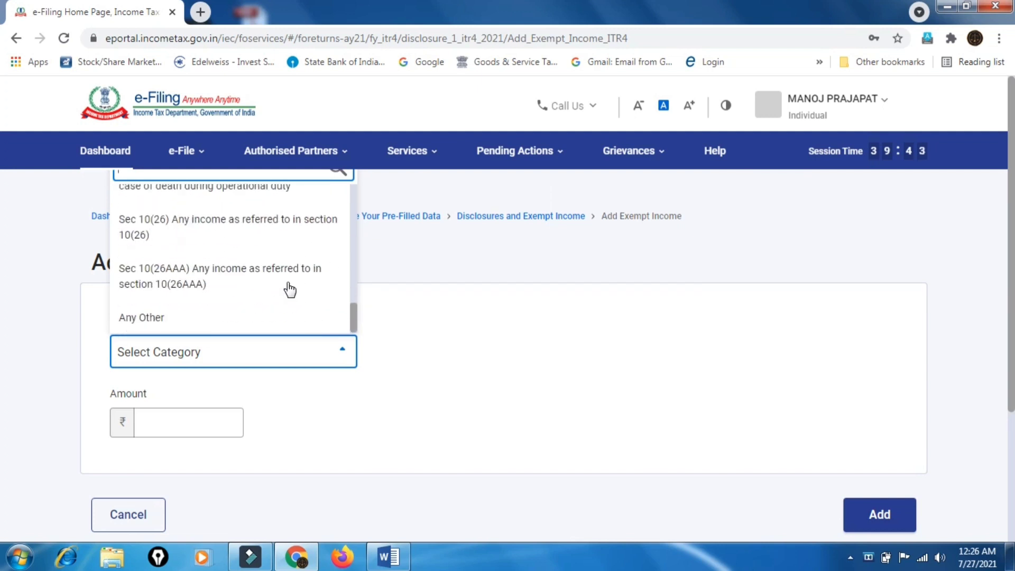
{"action": "left_click", "coordinate": [530, 247]}
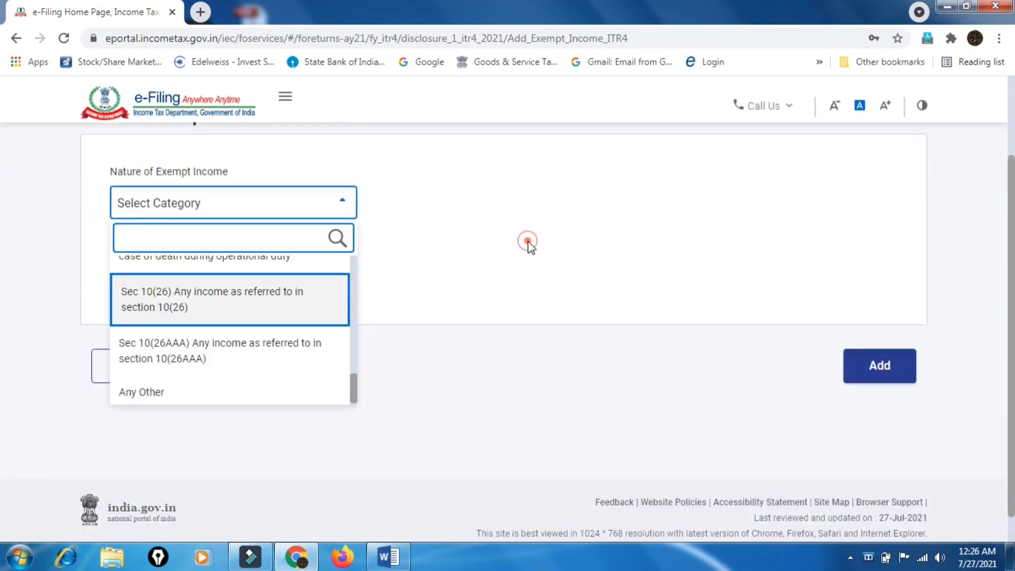
{"action": "triple_click", "coordinate": [530, 246]}
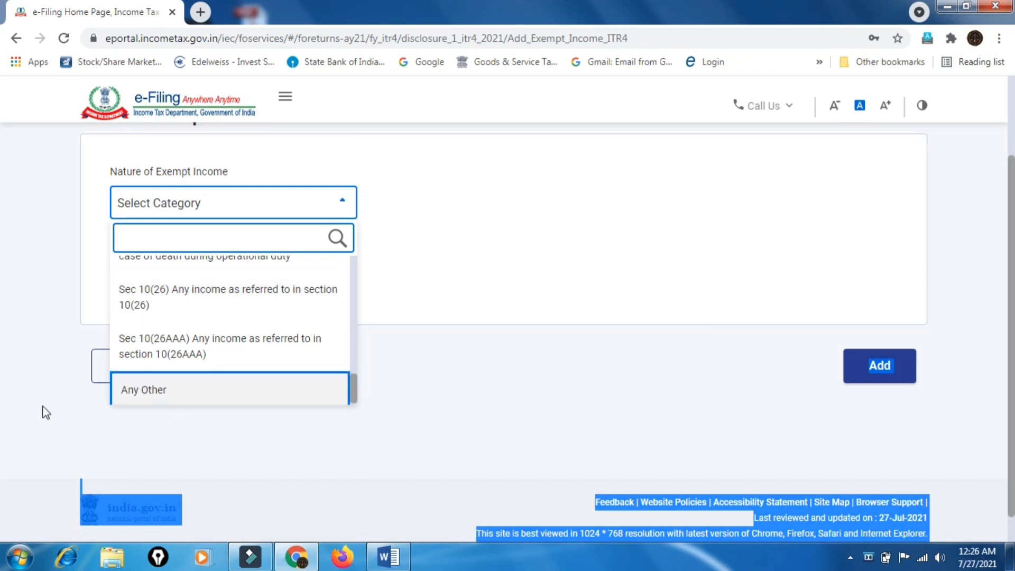
{"action": "left_click", "coordinate": [96, 371]}
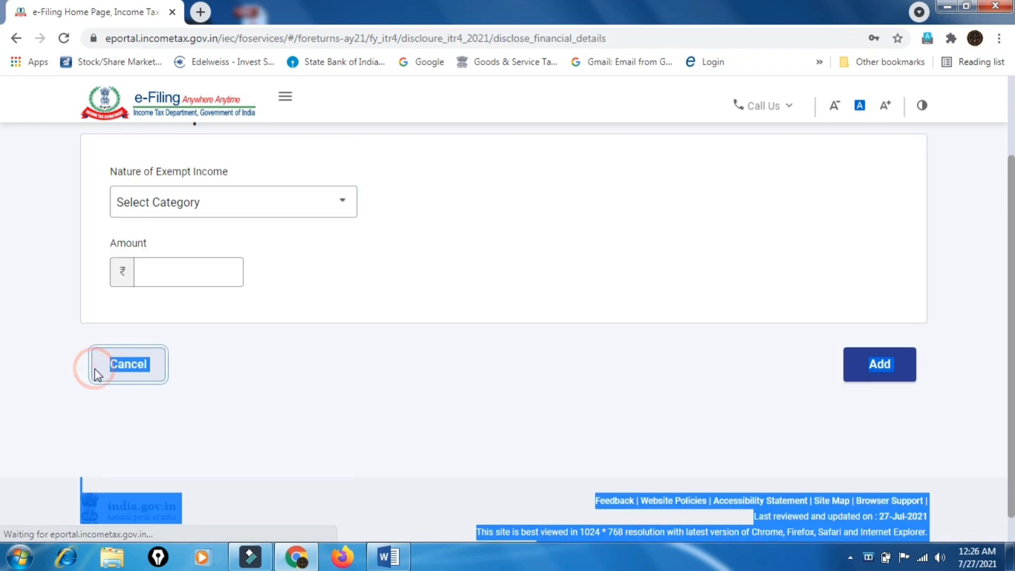
{"action": "scroll", "coordinate": [557, 403], "scroll_direction": "down", "scroll_amount": 3}
{"action": "scroll", "coordinate": [556, 403], "scroll_direction": "down", "scroll_amount": 10}
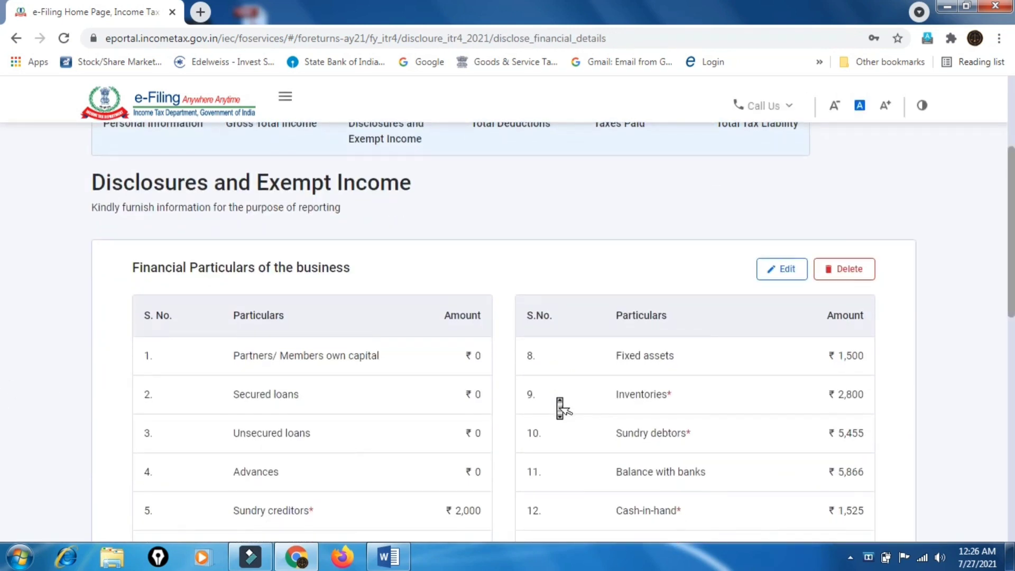
{"action": "left_click", "coordinate": [709, 384]}
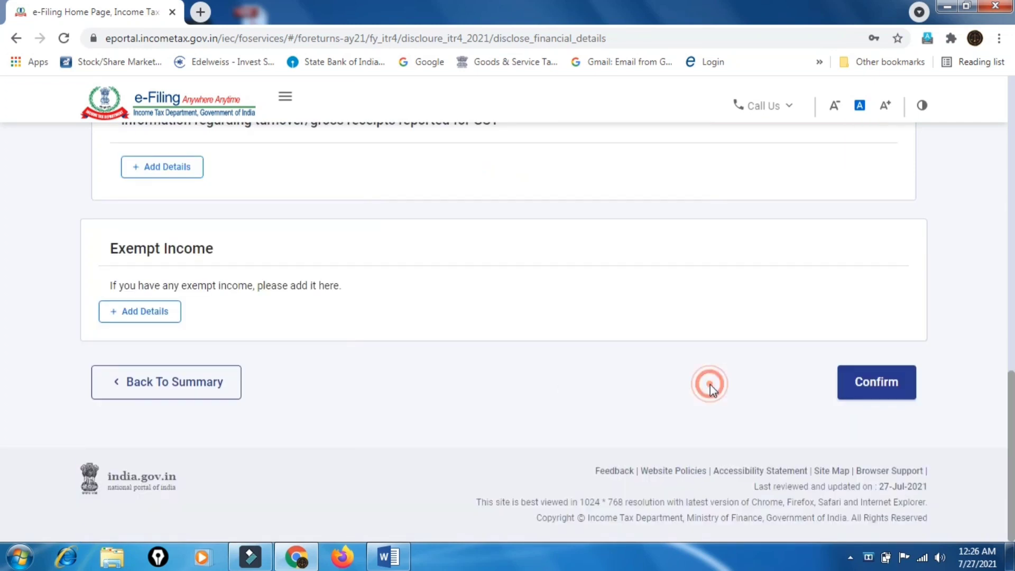
Confirm Disclosures and Exempt Income and scroll the Return Summary showing it Confirmed
{"action": "left_click", "coordinate": [881, 390]}
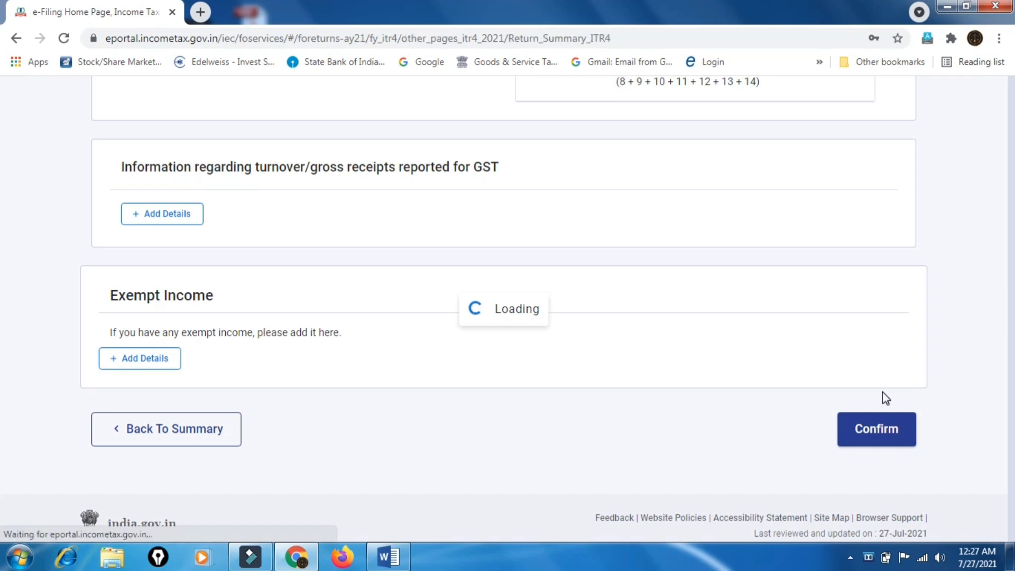
{"action": "scroll", "coordinate": [882, 392], "scroll_direction": "down", "scroll_amount": 8}
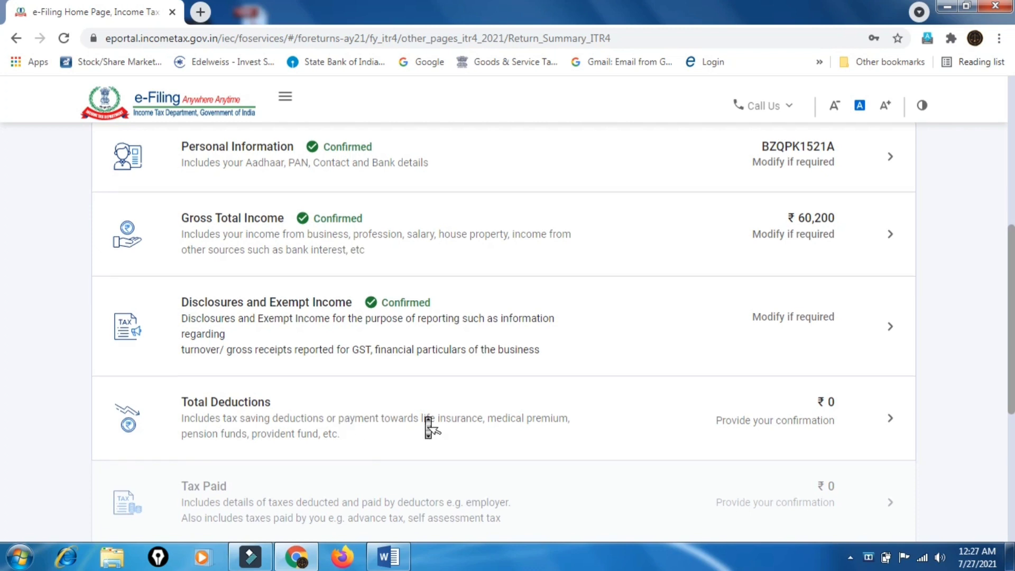
{"action": "scroll", "coordinate": [428, 424], "scroll_direction": "down", "scroll_amount": 3}
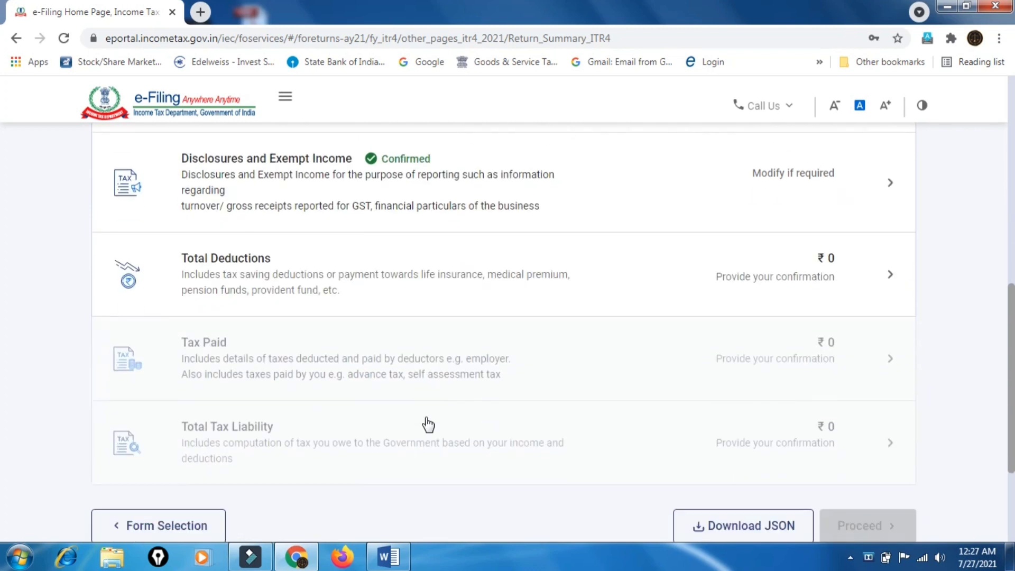
Open Total Deductions and review the empty deduction checklist
{"action": "left_click", "coordinate": [880, 275]}
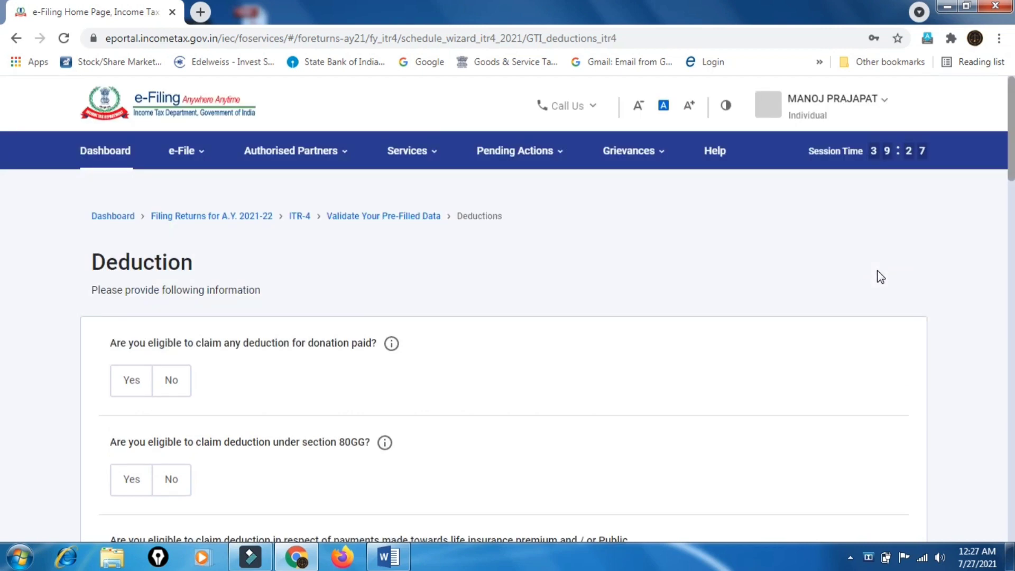
{"action": "scroll", "coordinate": [880, 276], "scroll_direction": "down", "scroll_amount": 2}
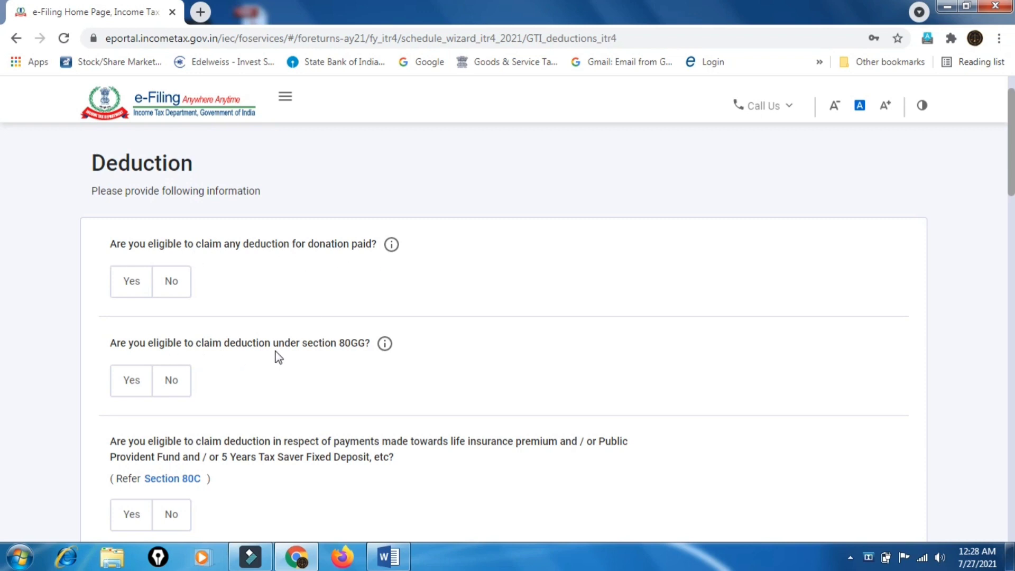
{"action": "scroll", "coordinate": [369, 352], "scroll_direction": "down", "scroll_amount": 1}
{"action": "scroll", "coordinate": [369, 352], "scroll_direction": "down", "scroll_amount": 5}
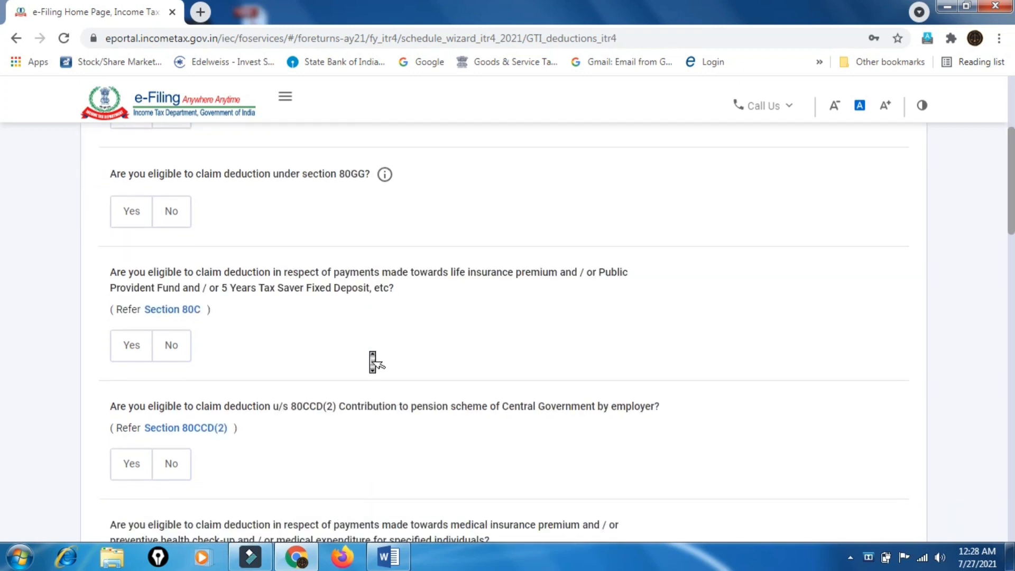
{"action": "scroll", "coordinate": [369, 352], "scroll_direction": "down", "scroll_amount": 3}
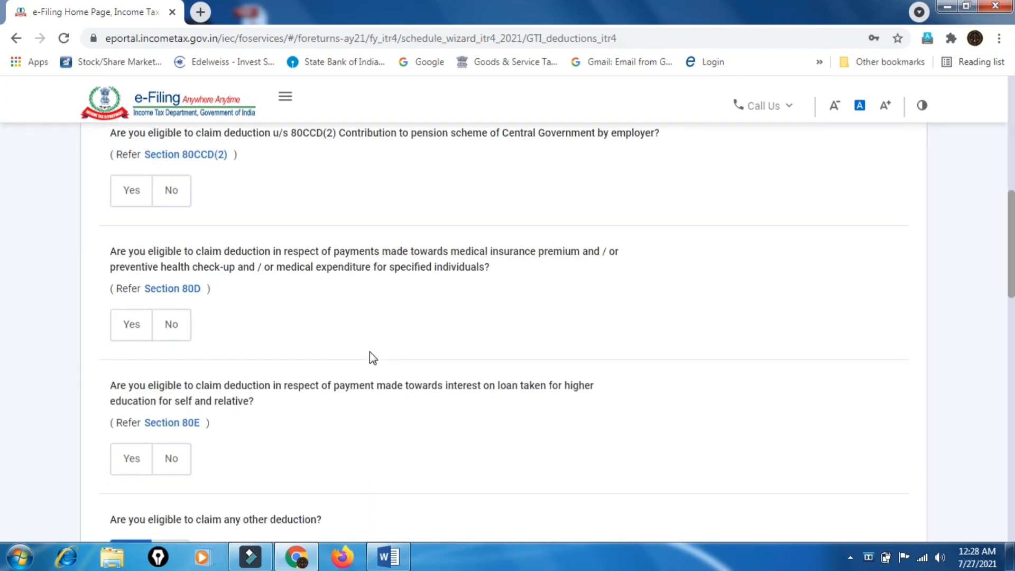
{"action": "scroll", "coordinate": [369, 352], "scroll_direction": "down", "scroll_amount": 3}
{"action": "scroll", "coordinate": [370, 352], "scroll_direction": "down", "scroll_amount": 2}
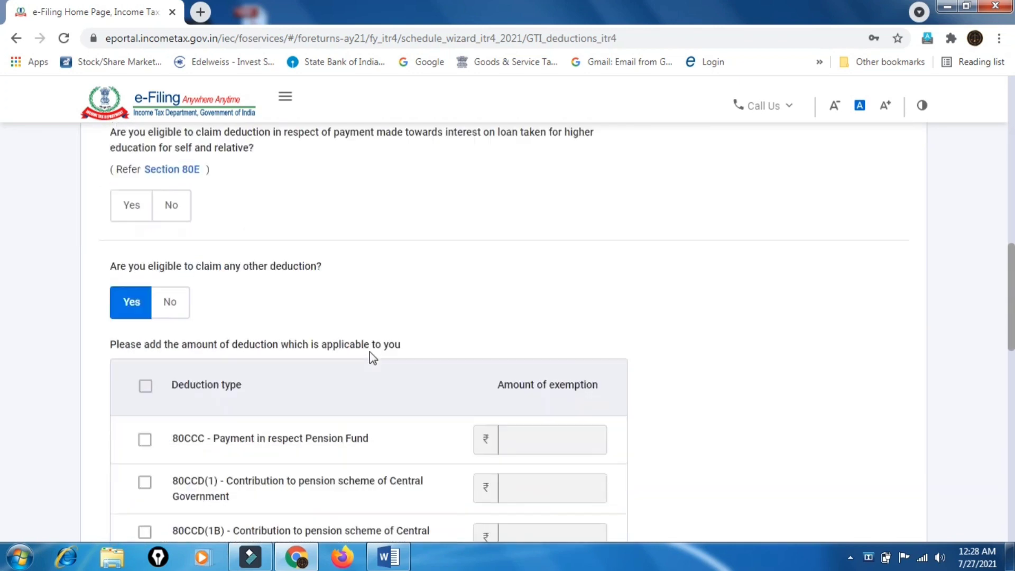
{"action": "scroll", "coordinate": [372, 358], "scroll_direction": "down", "scroll_amount": 1}
{"action": "scroll", "coordinate": [369, 357], "scroll_direction": "up", "scroll_amount": 8}
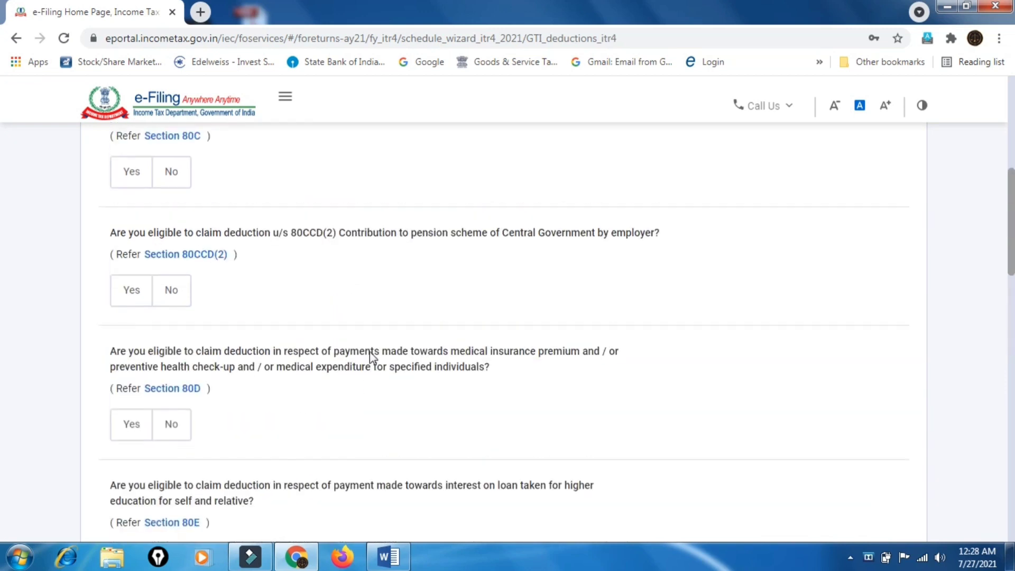
{"action": "scroll", "coordinate": [370, 358], "scroll_direction": "down", "scroll_amount": 5}
{"action": "scroll", "coordinate": [370, 358], "scroll_direction": "down", "scroll_amount": 4}
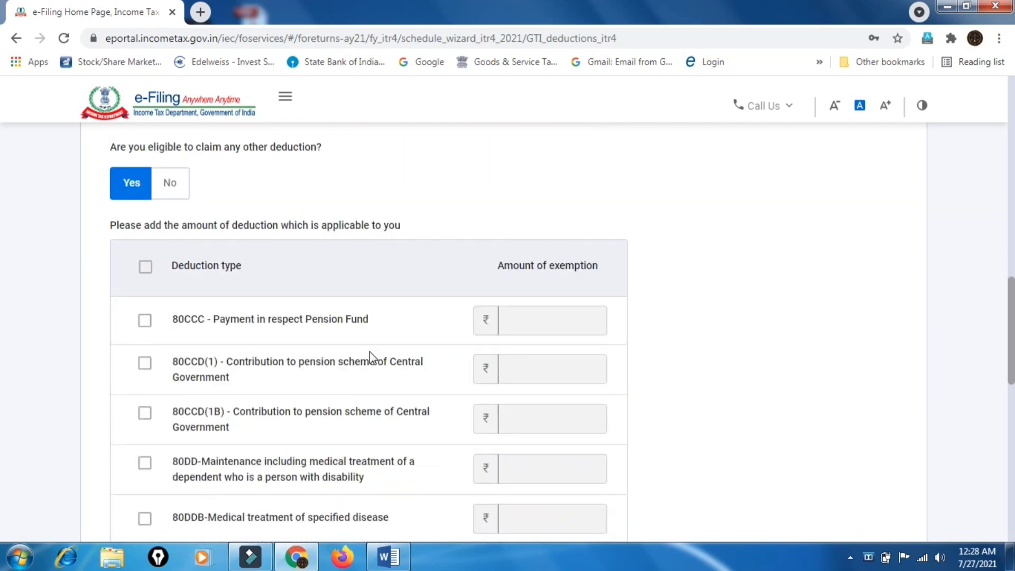
{"action": "scroll", "coordinate": [374, 358], "scroll_direction": "down", "scroll_amount": 2}
{"action": "scroll", "coordinate": [167, 221], "scroll_direction": "up", "scroll_amount": 2}
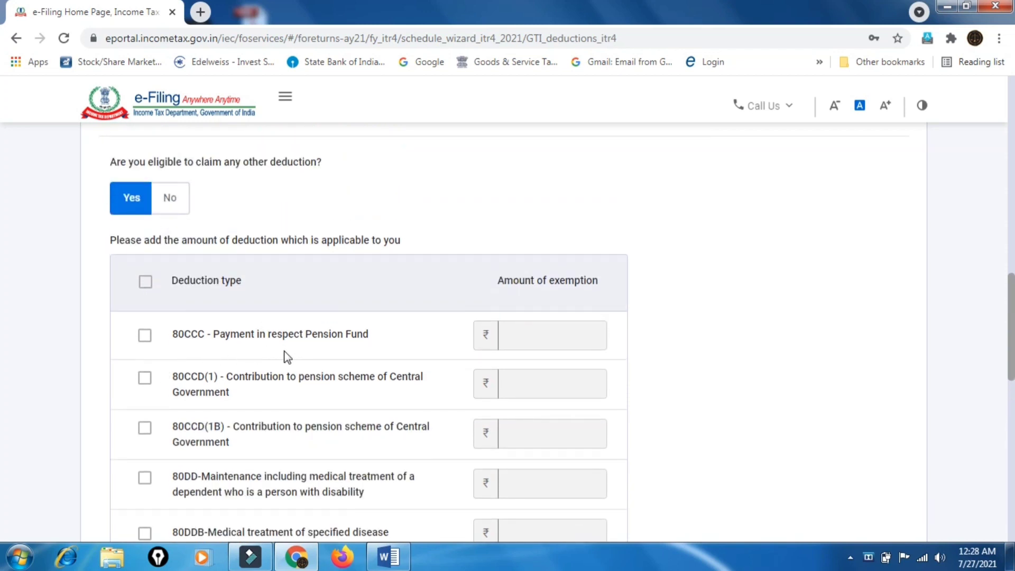
{"action": "scroll", "coordinate": [337, 355], "scroll_direction": "down", "scroll_amount": 1}
{"action": "scroll", "coordinate": [337, 356], "scroll_direction": "down", "scroll_amount": 2}
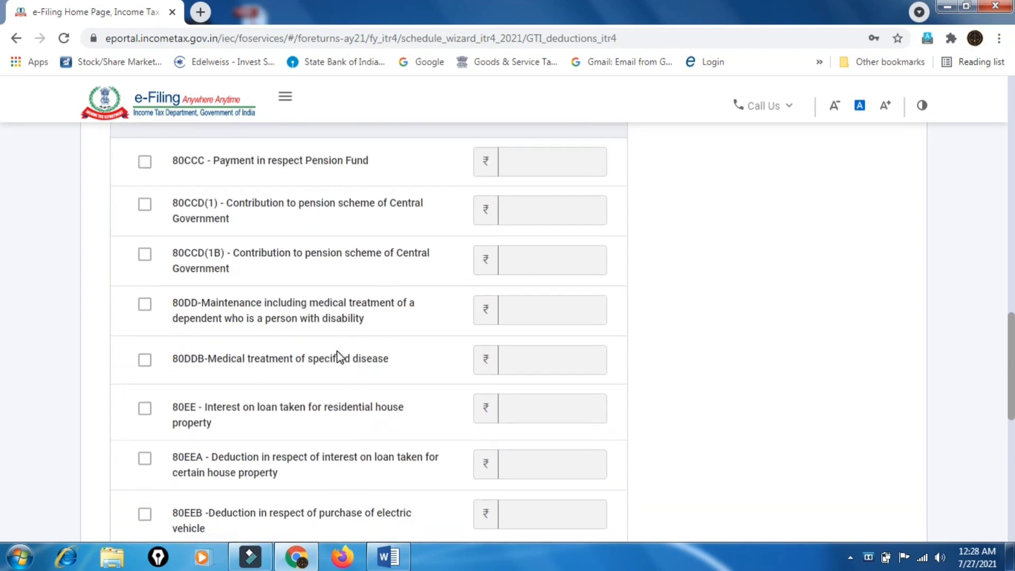
{"action": "scroll", "coordinate": [338, 356], "scroll_direction": "down", "scroll_amount": 3}
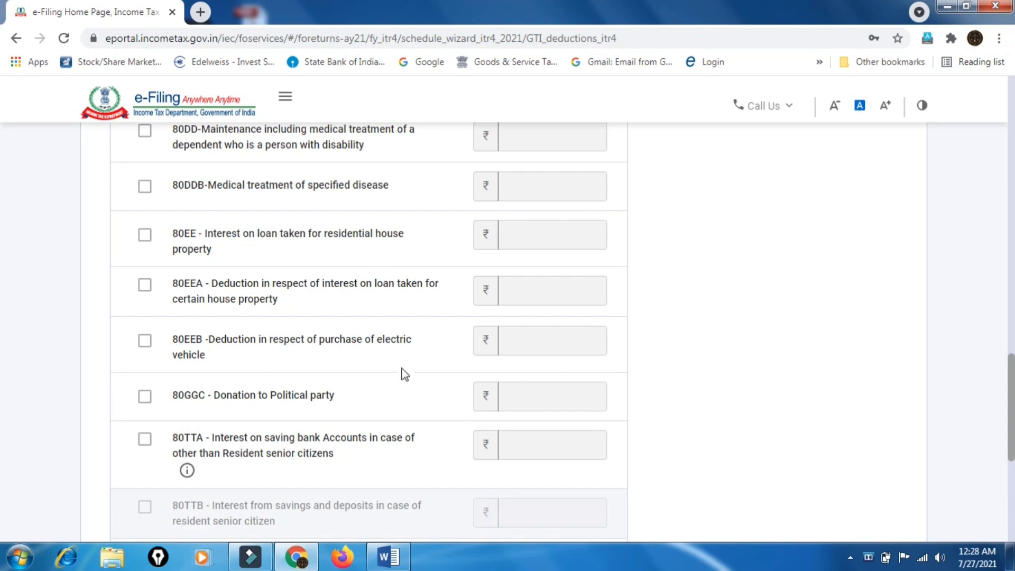
{"action": "scroll", "coordinate": [403, 370], "scroll_direction": "down", "scroll_amount": 6}
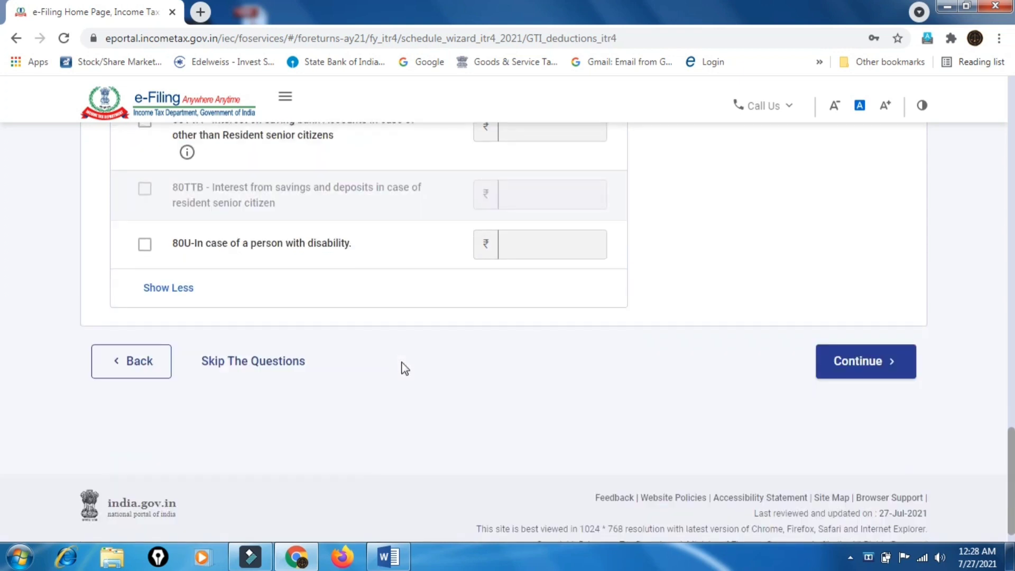
Choose to skip the remaining deduction questions
{"action": "middle_click", "coordinate": [562, 374]}
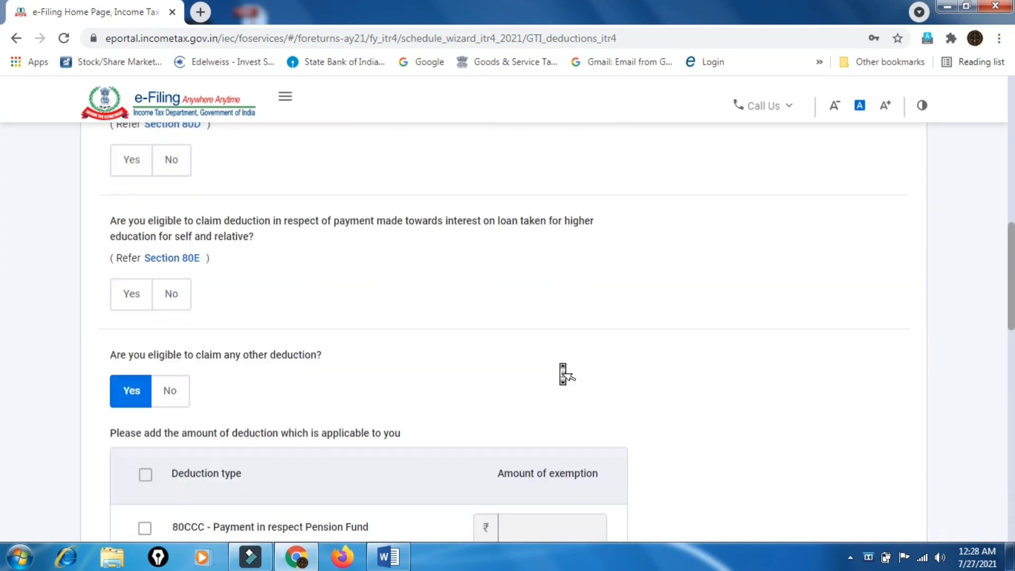
{"action": "scroll", "coordinate": [562, 373], "scroll_direction": "down", "scroll_amount": 18}
{"action": "middle_click", "coordinate": [563, 368]}
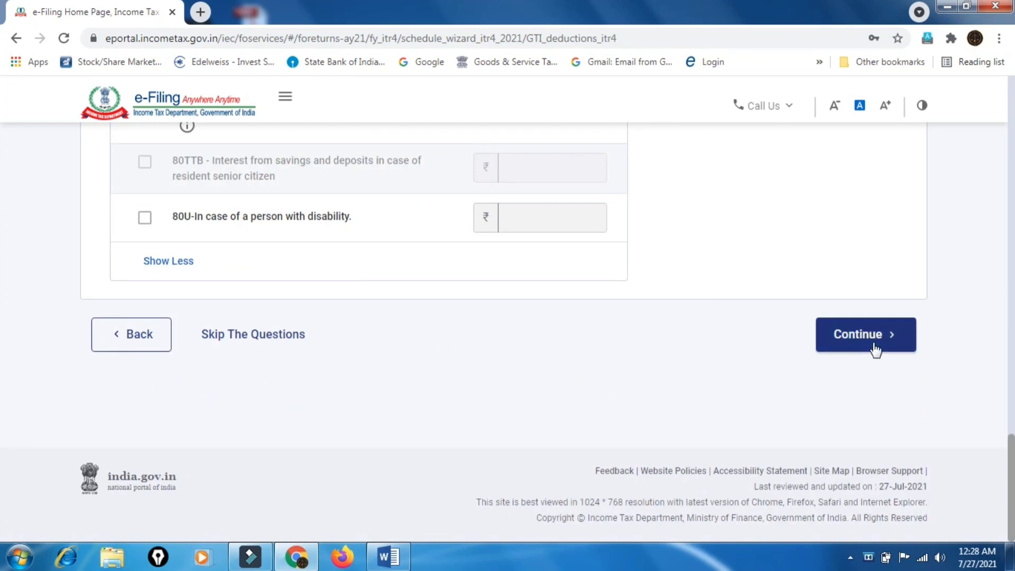
{"action": "left_click", "coordinate": [242, 338]}
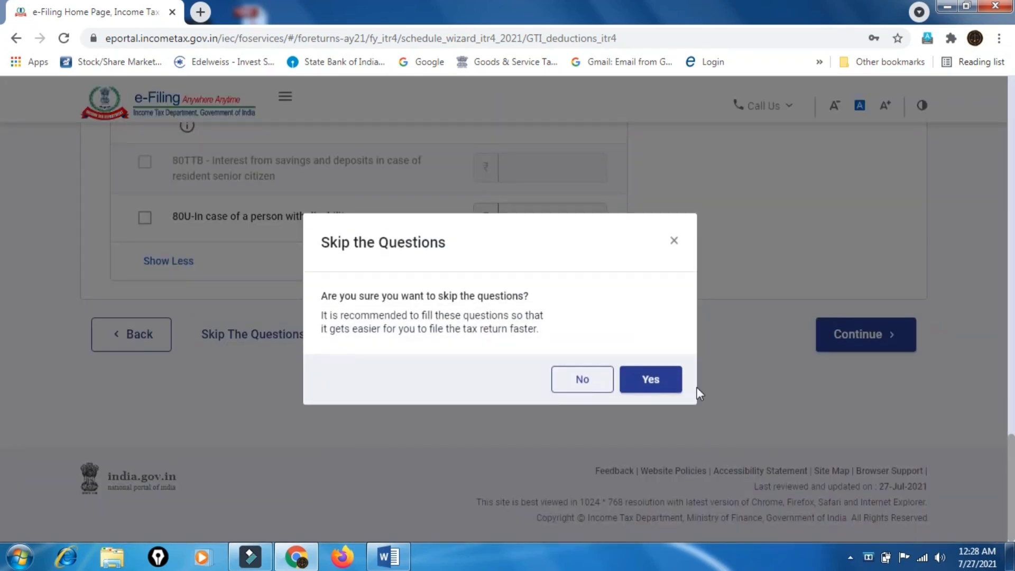
Accept skipping the questions, review Verify your deductions, and confirm the ₹0 total
{"action": "left_click", "coordinate": [639, 378]}
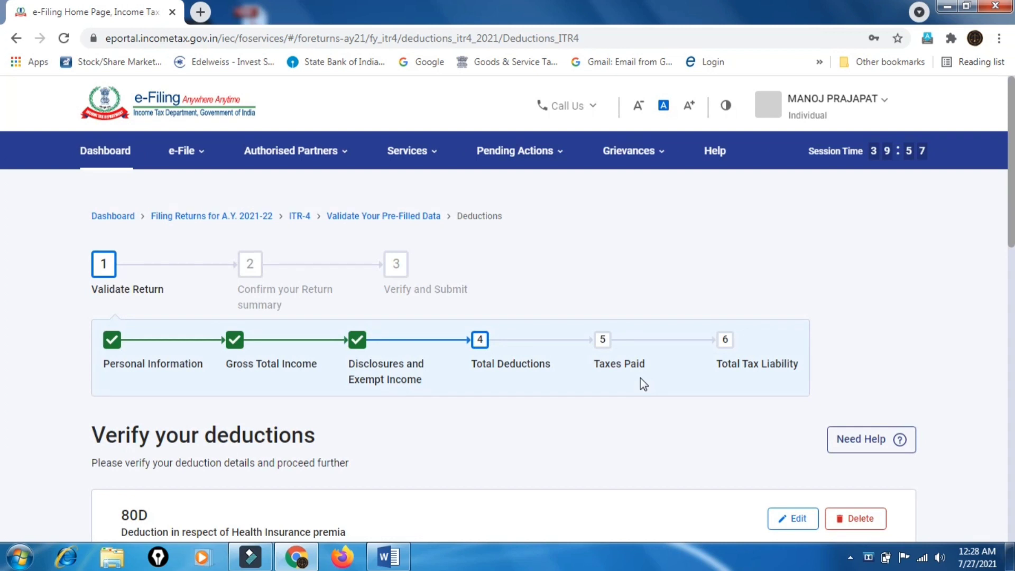
{"action": "scroll", "coordinate": [640, 379], "scroll_direction": "down", "scroll_amount": 15}
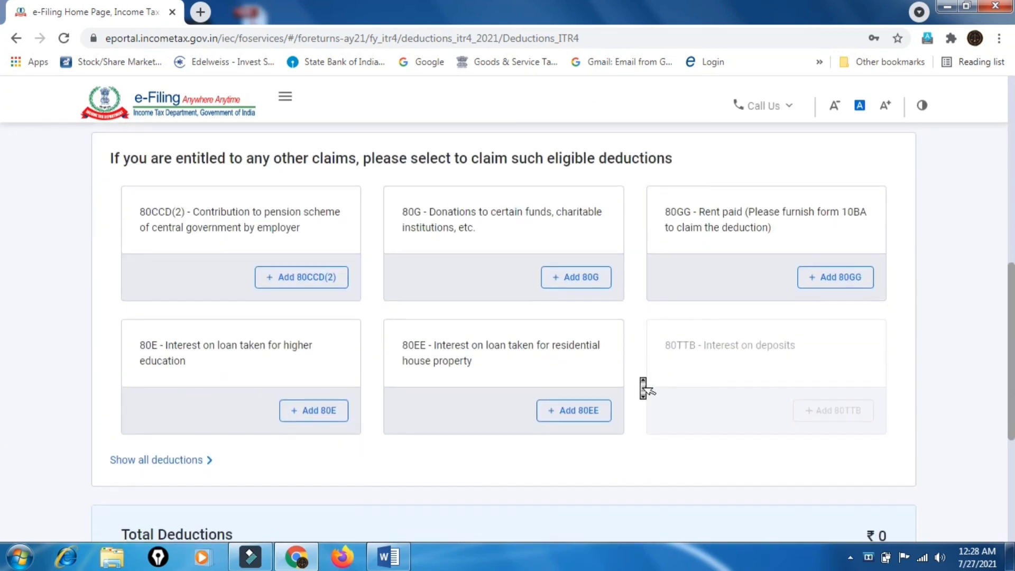
{"action": "scroll", "coordinate": [640, 379], "scroll_direction": "up", "scroll_amount": 5}
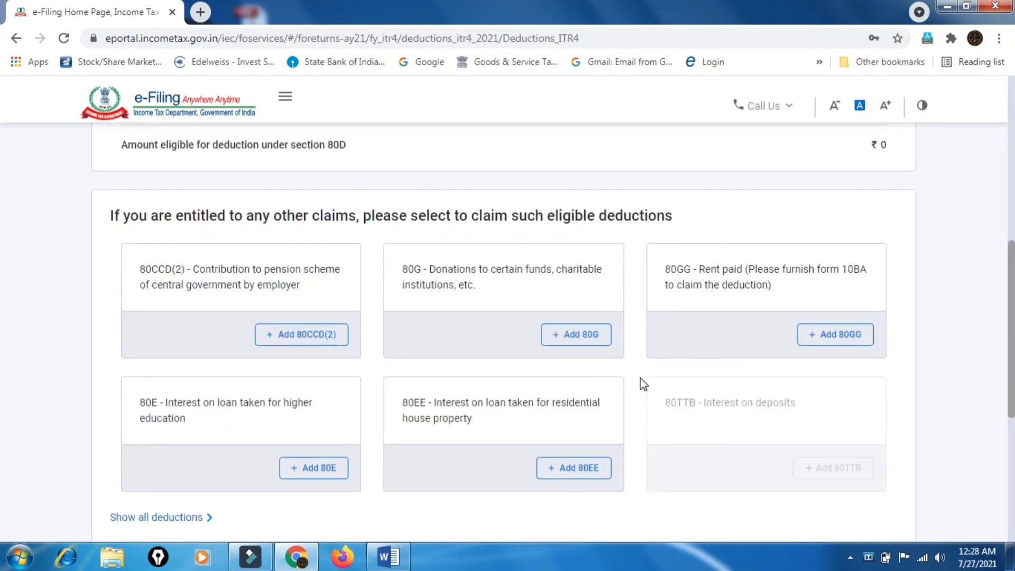
{"action": "scroll", "coordinate": [443, 350], "scroll_direction": "up", "scroll_amount": 2}
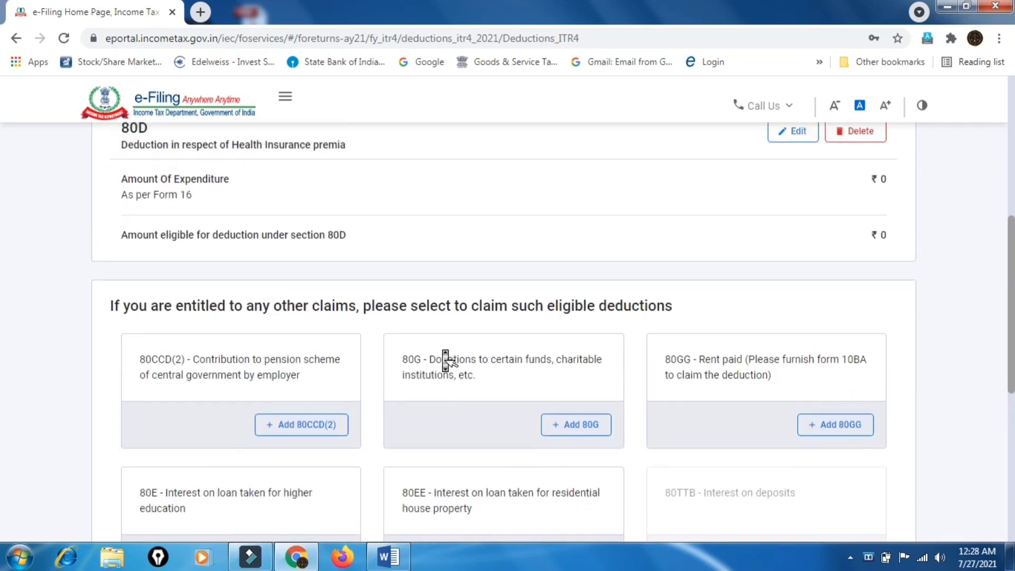
{"action": "scroll", "coordinate": [443, 351], "scroll_direction": "up", "scroll_amount": 2}
{"action": "scroll", "coordinate": [442, 350], "scroll_direction": "down", "scroll_amount": 5}
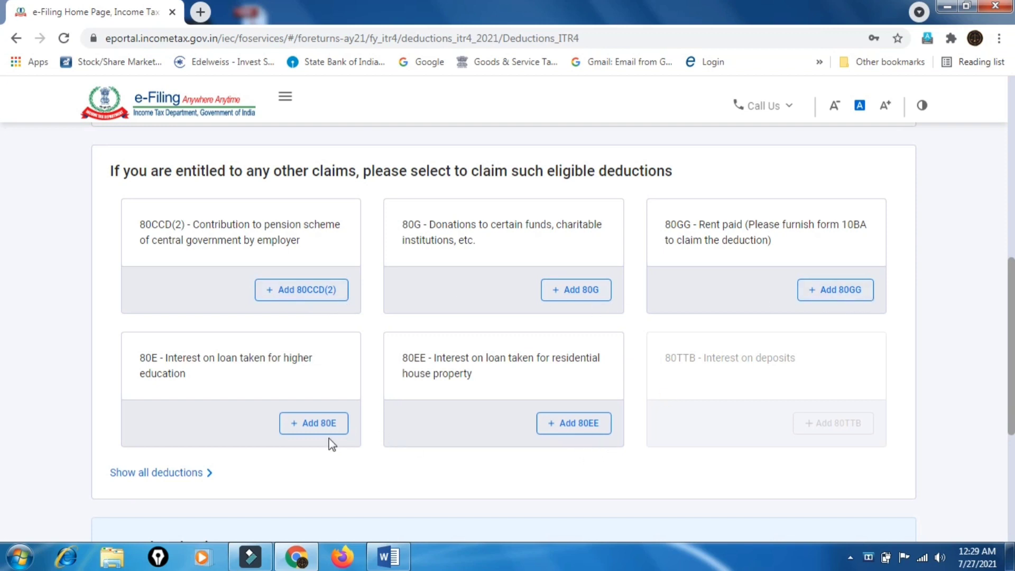
{"action": "scroll", "coordinate": [472, 437], "scroll_direction": "down", "scroll_amount": 5}
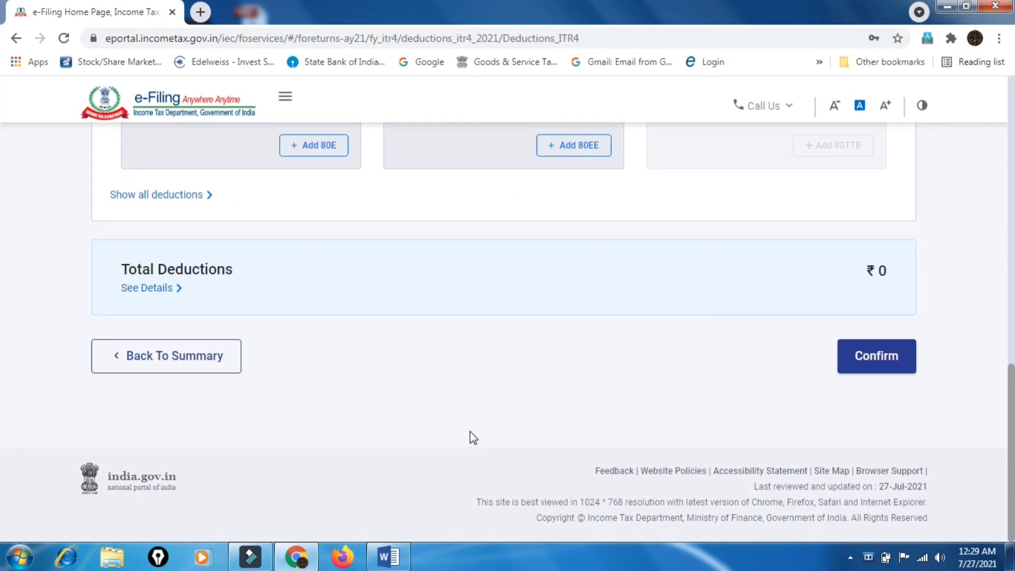
{"action": "left_click", "coordinate": [846, 364]}
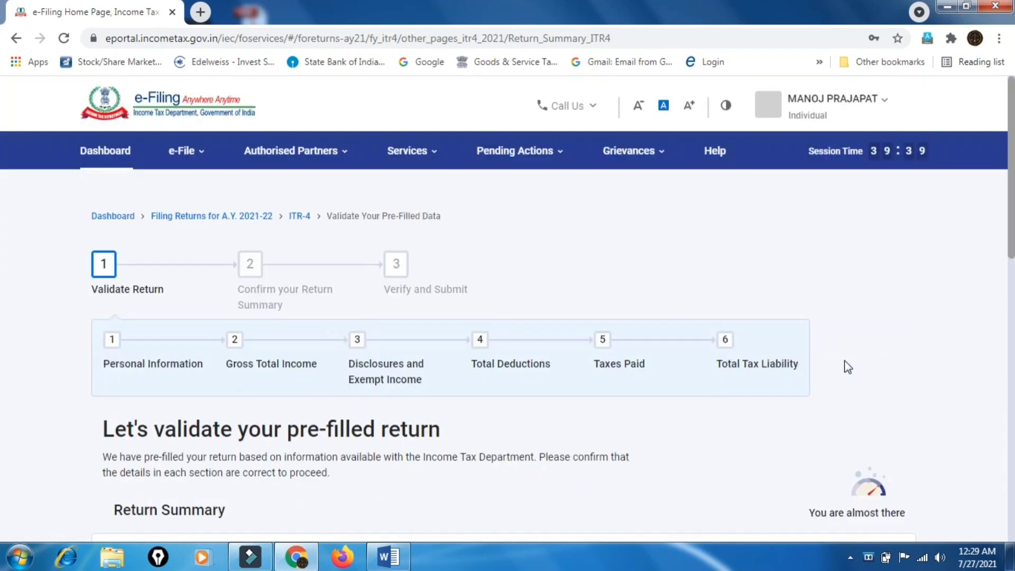
Scroll the Return Summary: Total Deductions Confirmed at ₹0, Tax Paid still pending
{"action": "scroll", "coordinate": [845, 367], "scroll_direction": "down", "scroll_amount": 10}
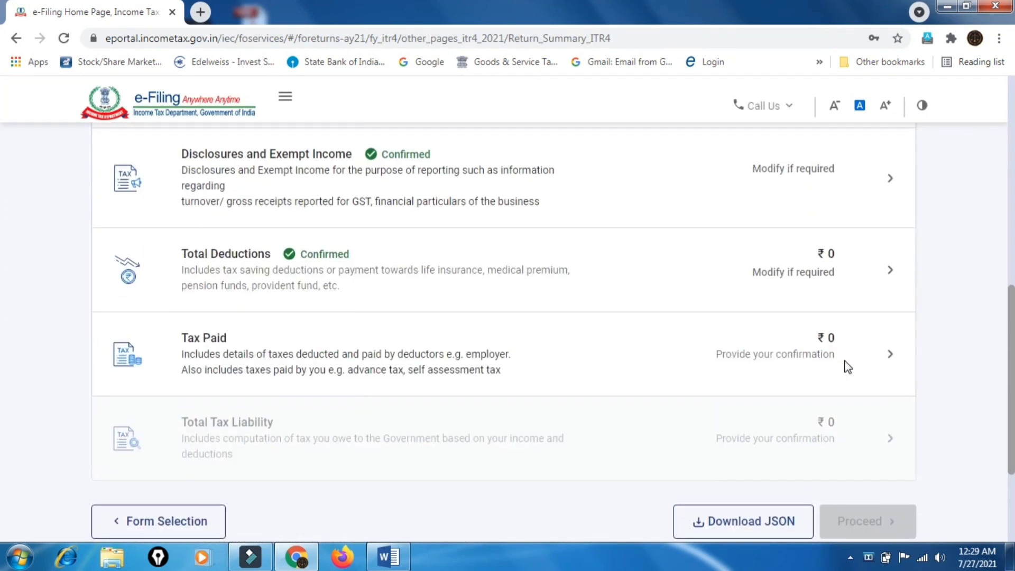
{"action": "scroll", "coordinate": [572, 292], "scroll_direction": "up", "scroll_amount": 5}
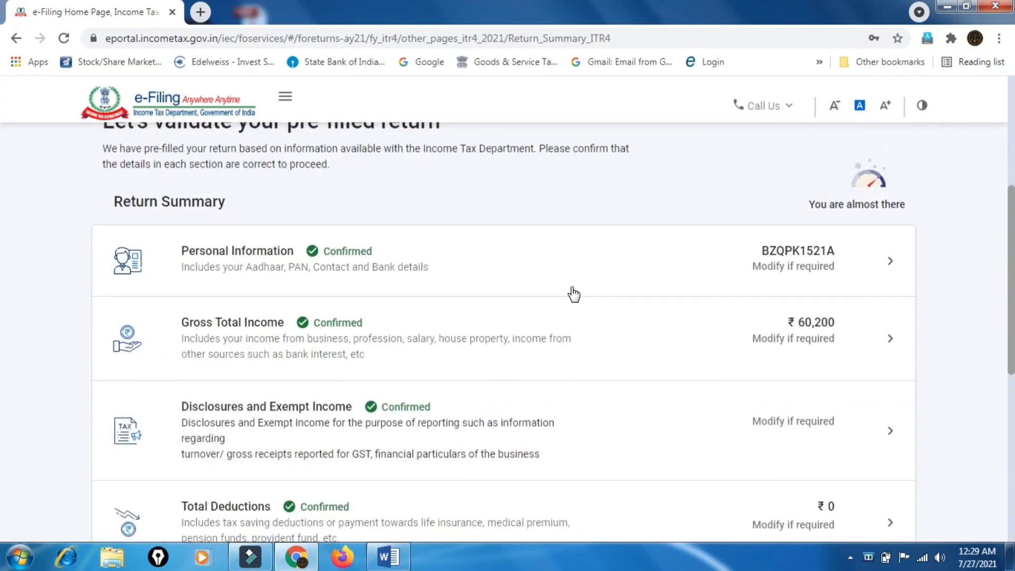
{"action": "scroll", "coordinate": [301, 317], "scroll_direction": "down", "scroll_amount": 2}
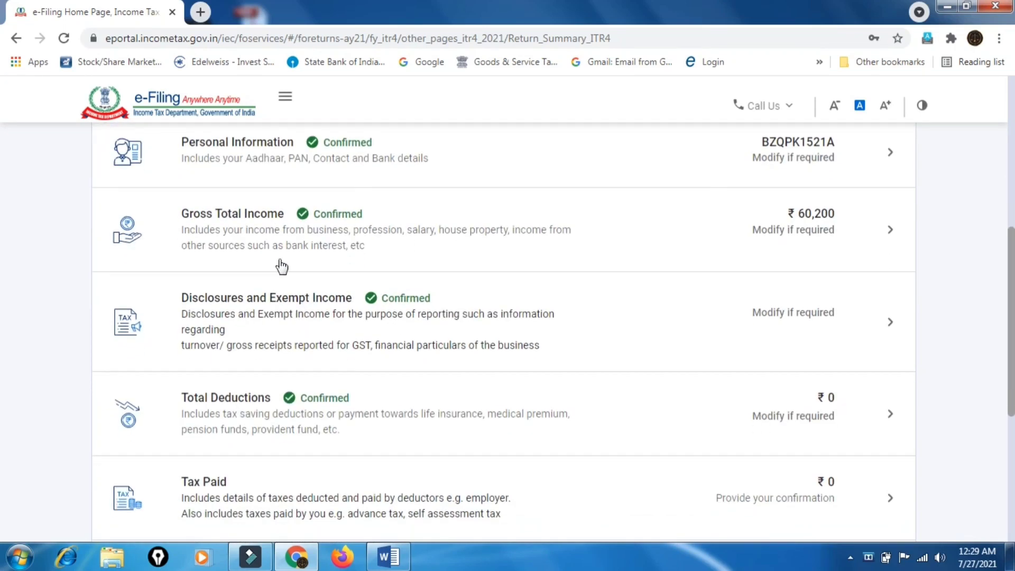
{"action": "scroll", "coordinate": [353, 330], "scroll_direction": "down", "scroll_amount": 2}
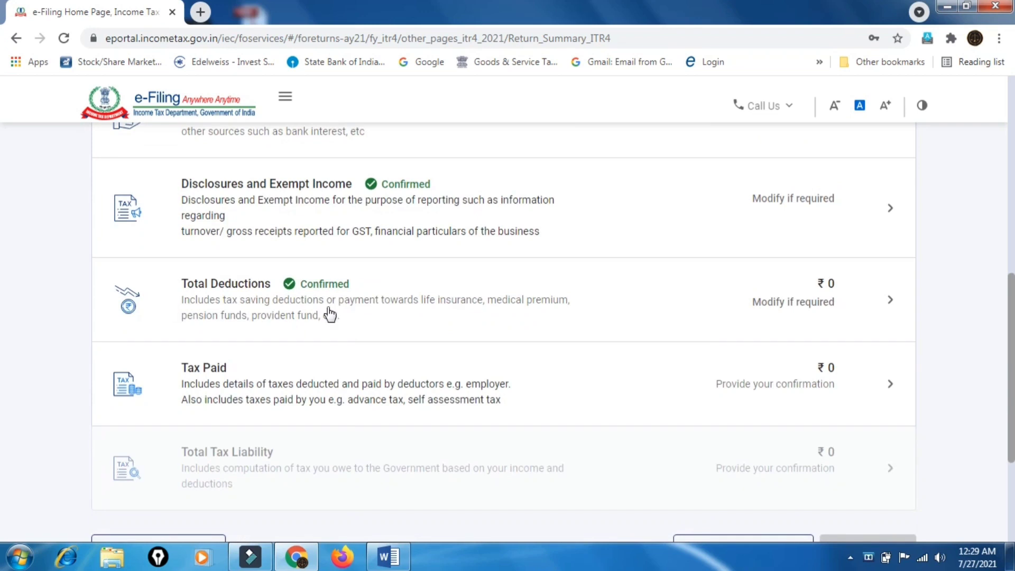
{"action": "scroll", "coordinate": [453, 386], "scroll_direction": "down", "scroll_amount": 3}
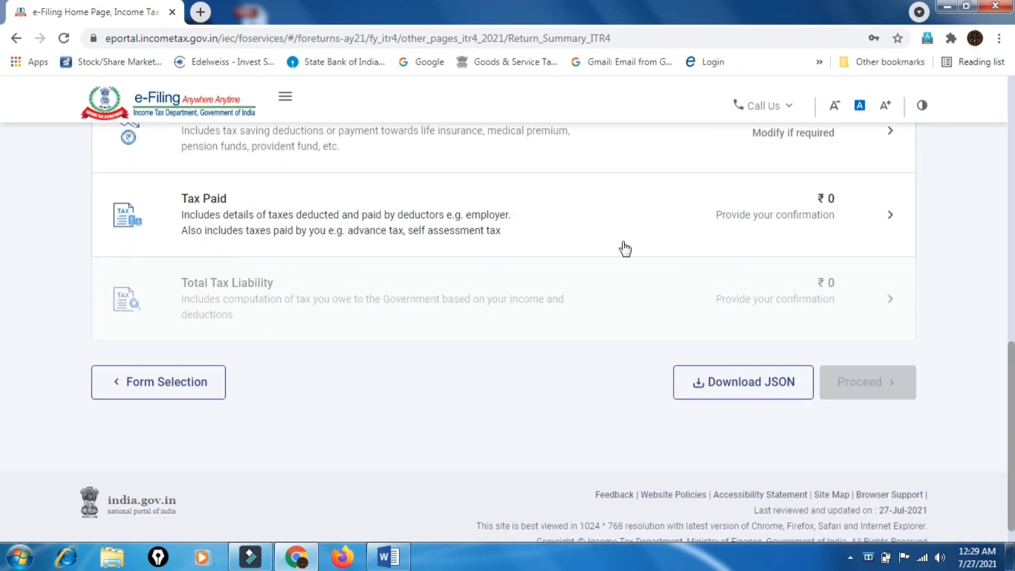
Open Tax Paid, review the all-₹0 Taxes Paid totals, and confirm them
{"action": "left_click", "coordinate": [878, 212]}
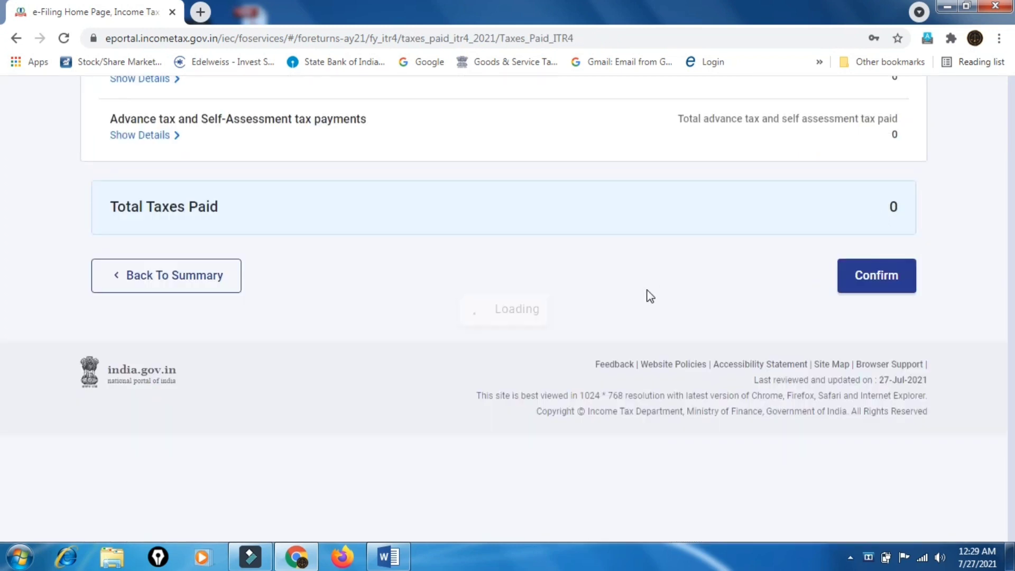
{"action": "scroll", "coordinate": [650, 296], "scroll_direction": "down", "scroll_amount": 7}
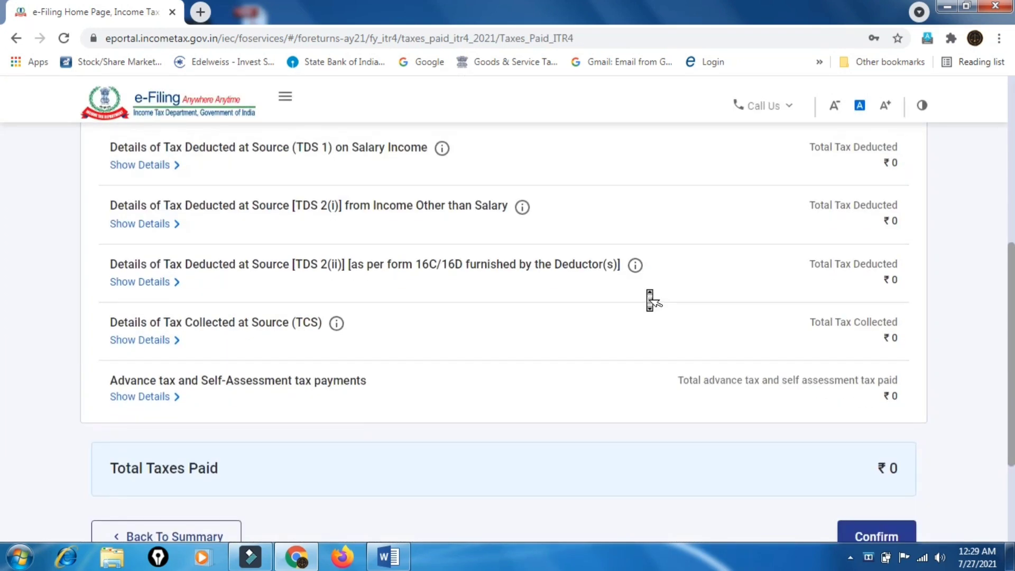
{"action": "scroll", "coordinate": [650, 296], "scroll_direction": "up", "scroll_amount": 2}
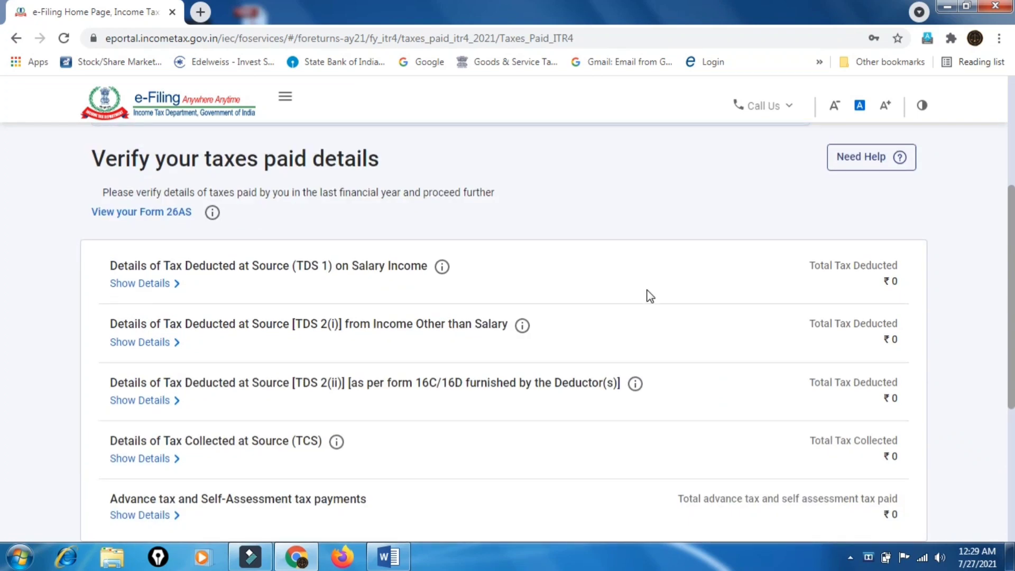
{"action": "scroll", "coordinate": [650, 295], "scroll_direction": "down", "scroll_amount": 2}
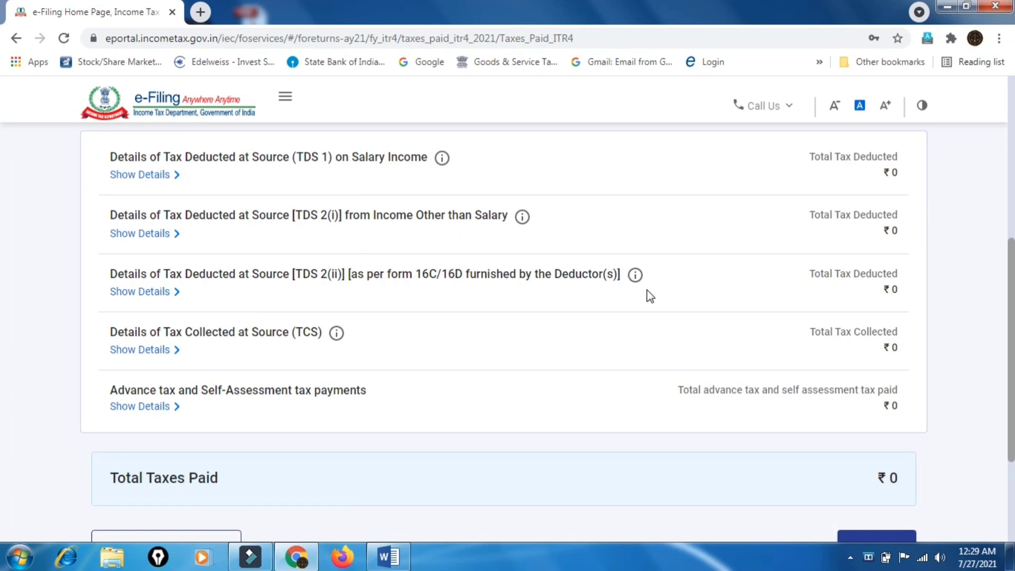
{"action": "scroll", "coordinate": [650, 296], "scroll_direction": "down", "scroll_amount": 2}
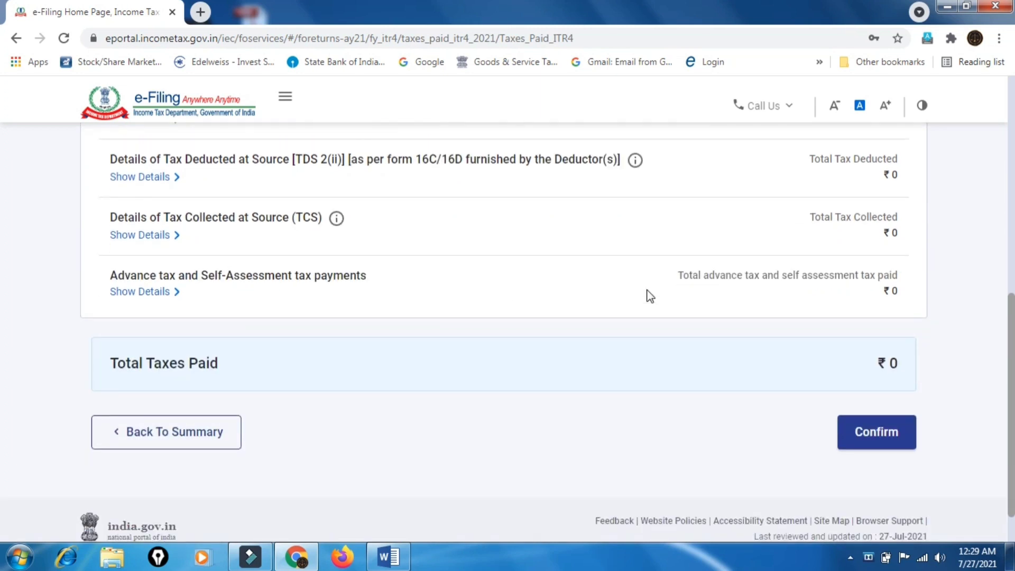
{"action": "scroll", "coordinate": [650, 296], "scroll_direction": "up", "scroll_amount": 2}
{"action": "scroll", "coordinate": [650, 296], "scroll_direction": "down", "scroll_amount": 2}
{"action": "left_click", "coordinate": [877, 430]}
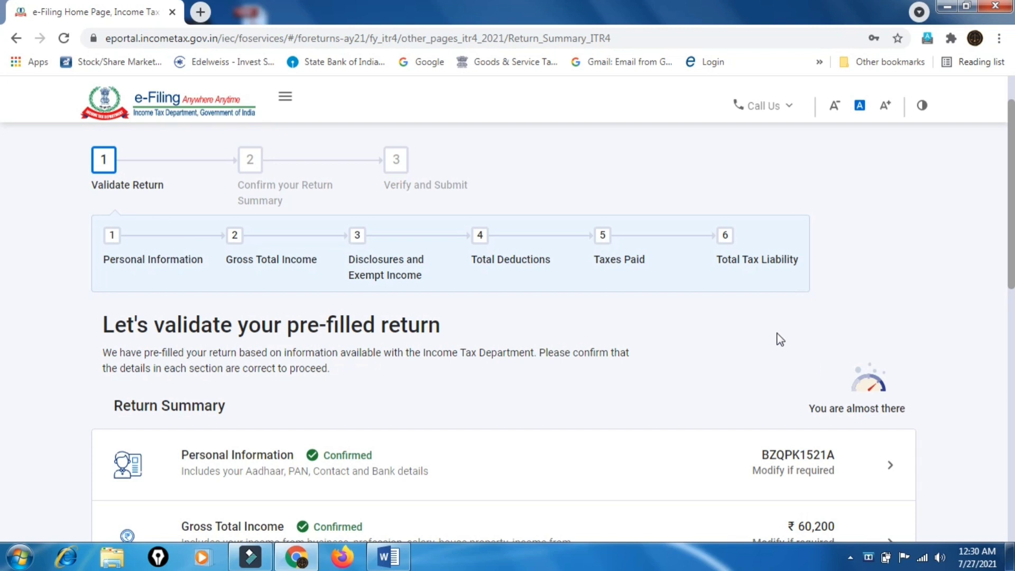
Open Total Tax Liability and confirm ₹0 tax, fee and interest payable
{"action": "scroll", "coordinate": [777, 338], "scroll_direction": "down", "scroll_amount": 10}
{"action": "scroll", "coordinate": [781, 341], "scroll_direction": "up", "scroll_amount": 2}
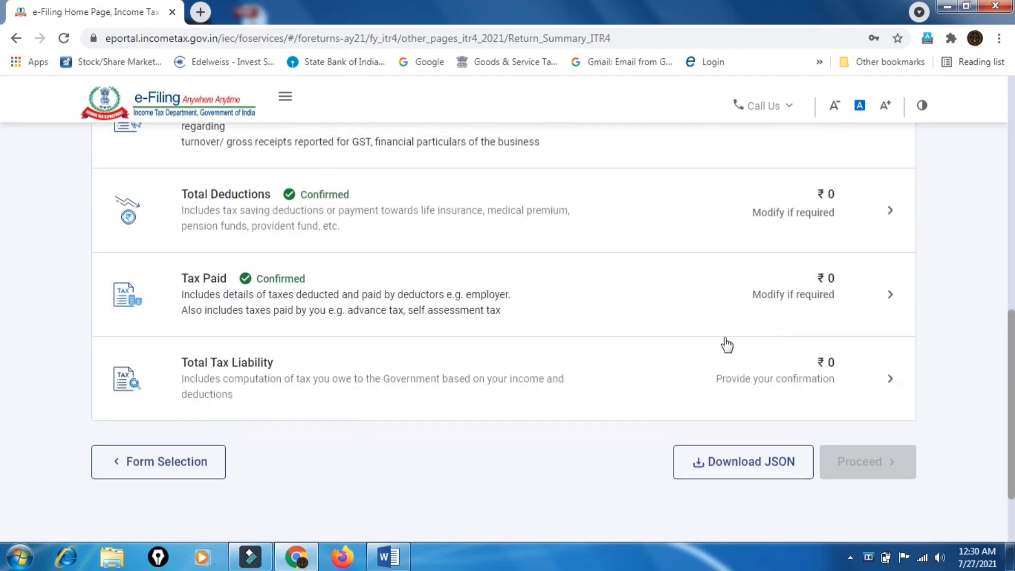
{"action": "left_click", "coordinate": [890, 379]}
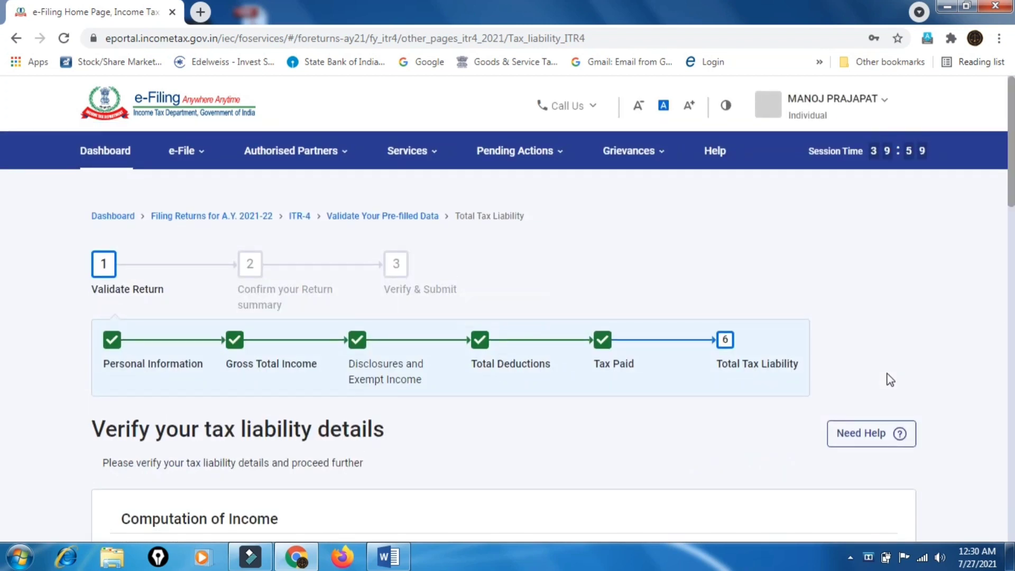
{"action": "scroll", "coordinate": [890, 380], "scroll_direction": "down", "scroll_amount": 4}
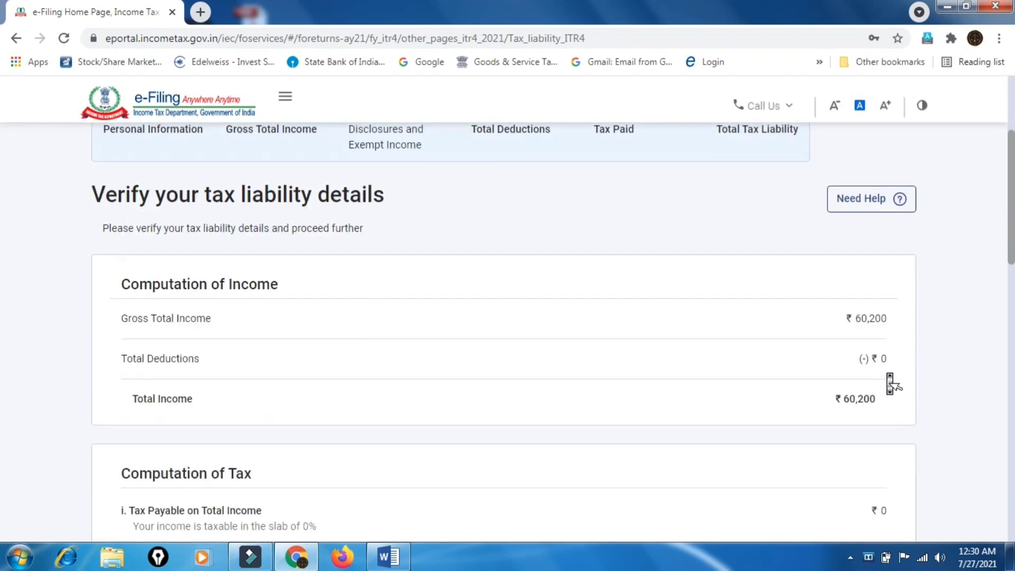
{"action": "scroll", "coordinate": [890, 380], "scroll_direction": "down", "scroll_amount": 2}
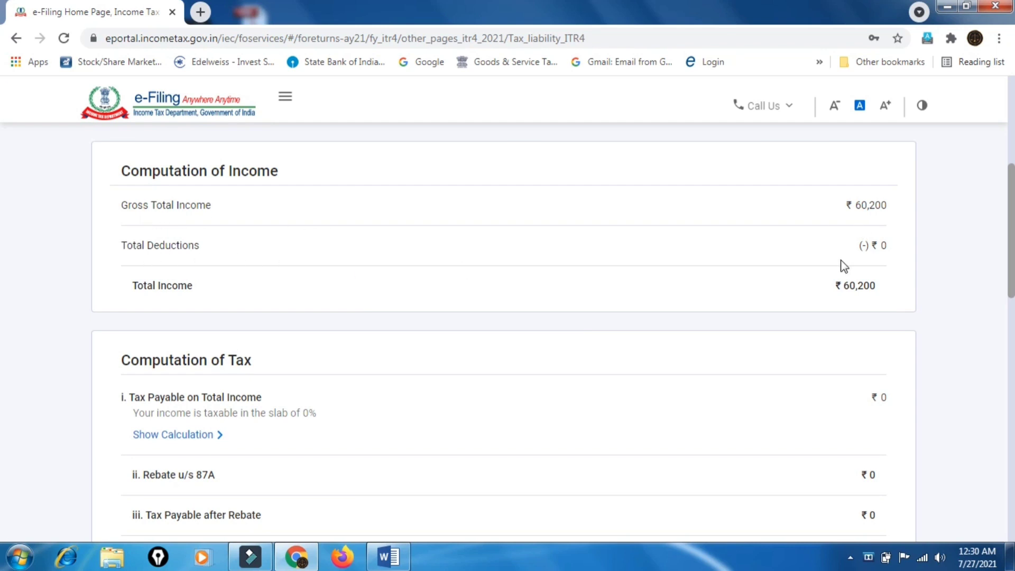
{"action": "scroll", "coordinate": [804, 390], "scroll_direction": "down", "scroll_amount": 4}
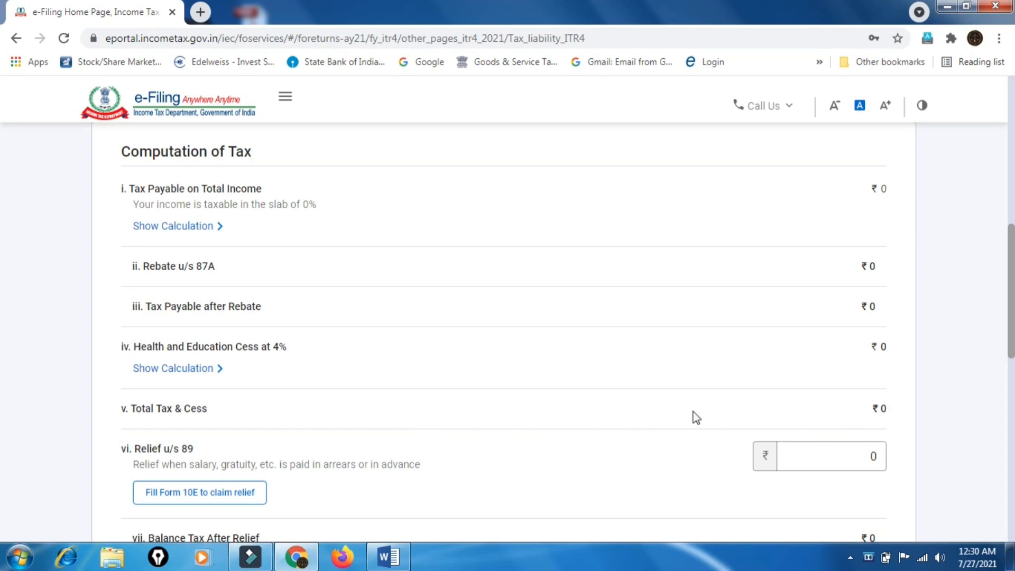
{"action": "scroll", "coordinate": [662, 471], "scroll_direction": "down", "scroll_amount": 3}
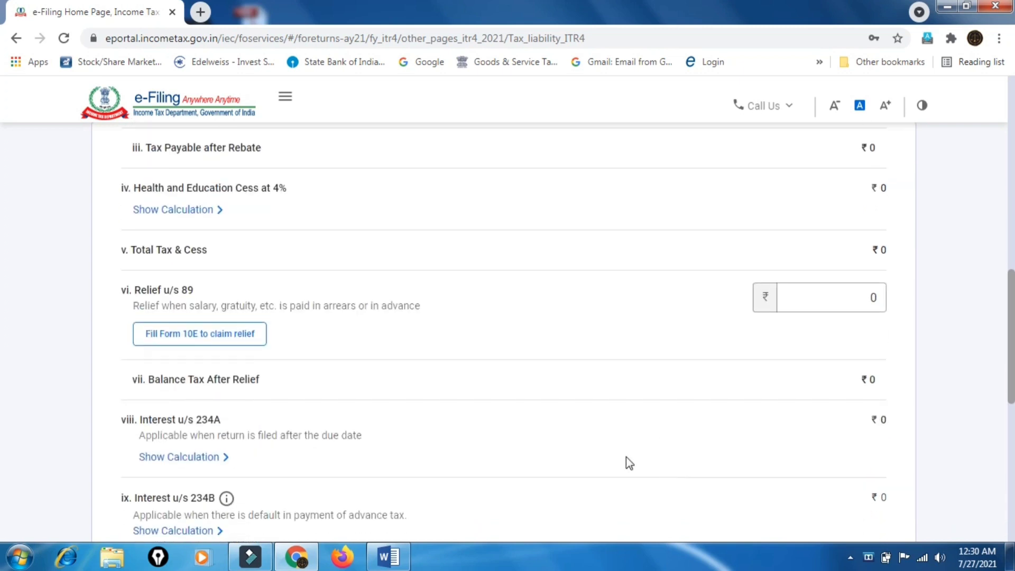
{"action": "scroll", "coordinate": [555, 362], "scroll_direction": "down", "scroll_amount": 3}
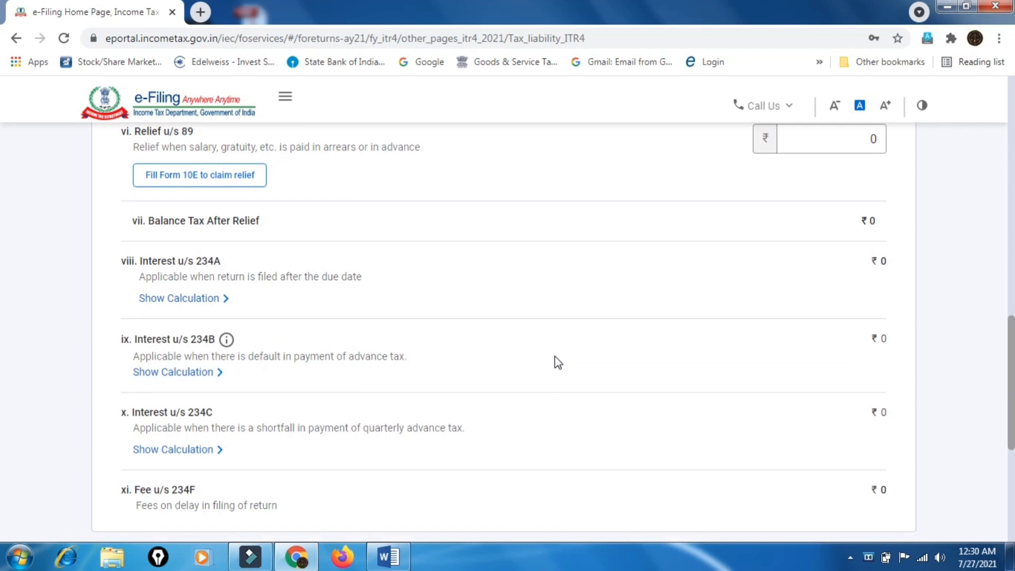
{"action": "scroll", "coordinate": [557, 361], "scroll_direction": "down", "scroll_amount": 3}
{"action": "scroll", "coordinate": [556, 362], "scroll_direction": "down", "scroll_amount": 3}
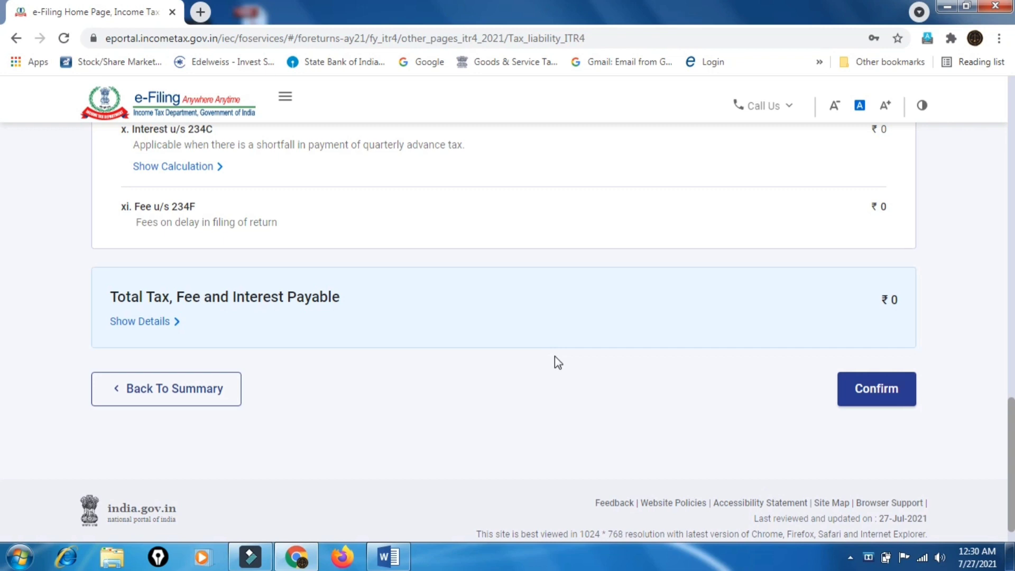
{"action": "scroll", "coordinate": [555, 357], "scroll_direction": "up", "scroll_amount": 3}
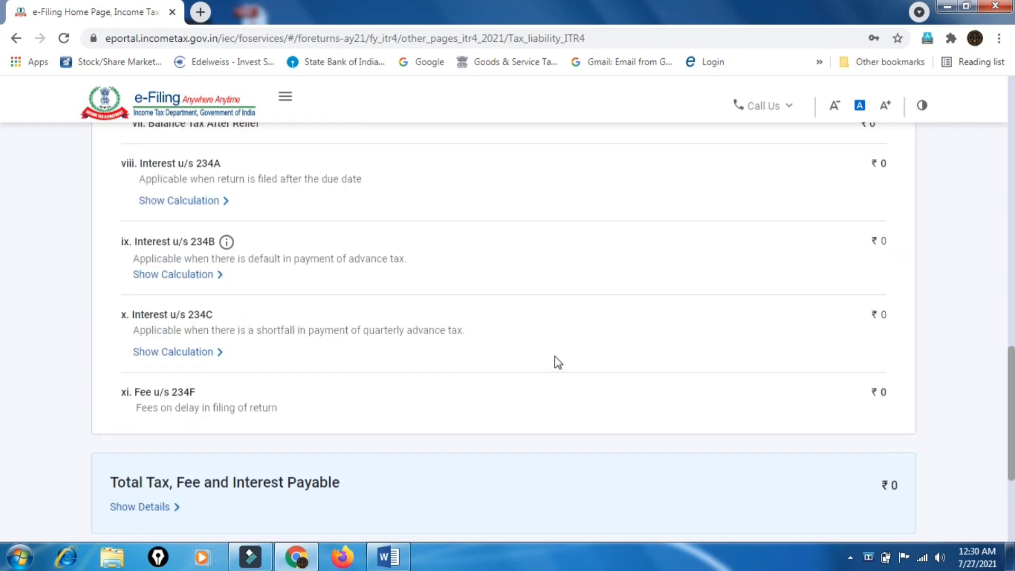
{"action": "scroll", "coordinate": [553, 357], "scroll_direction": "up", "scroll_amount": 2}
{"action": "scroll", "coordinate": [553, 356], "scroll_direction": "down", "scroll_amount": 4}
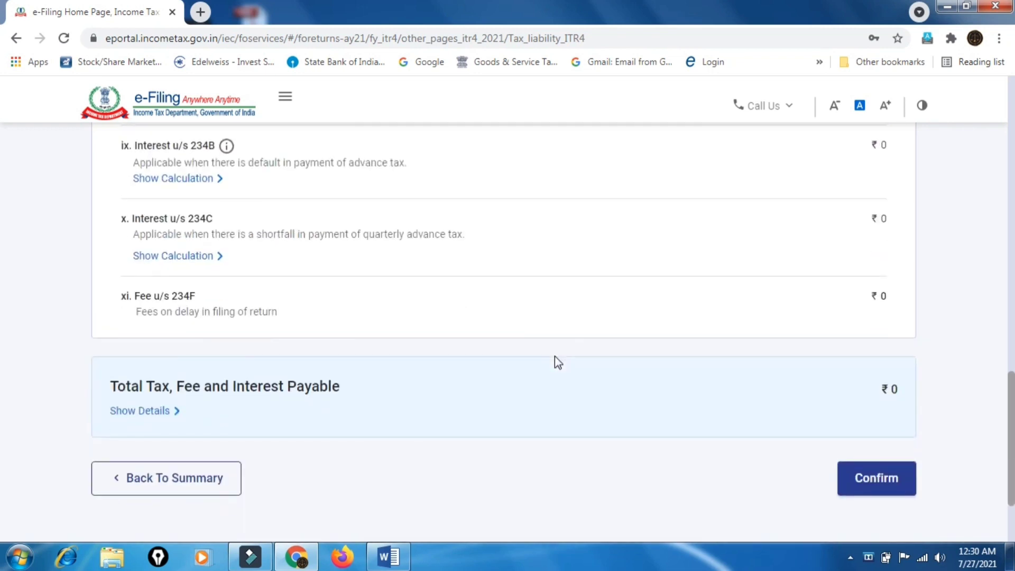
{"action": "left_click", "coordinate": [886, 478]}
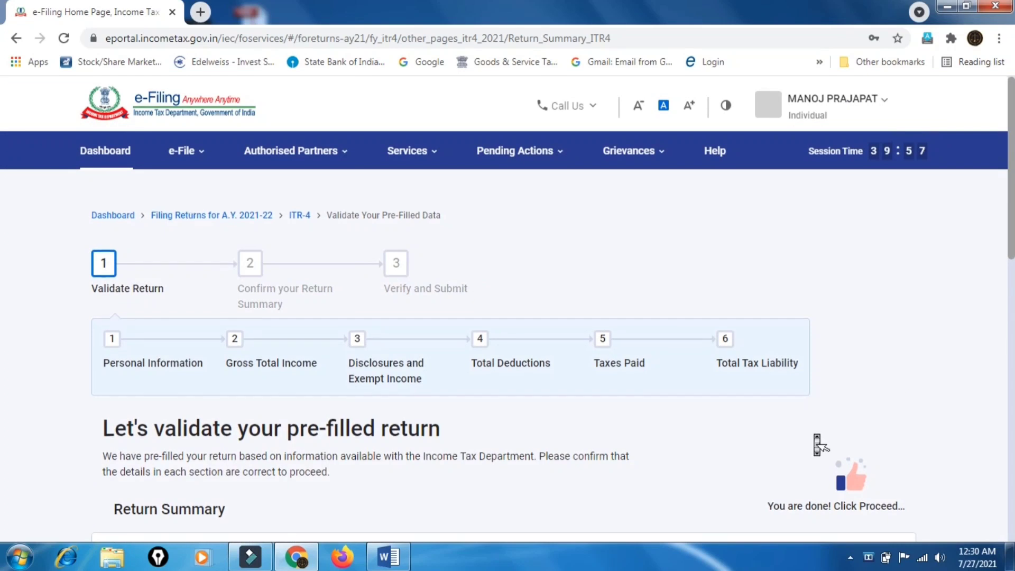
Proceed past the return summary to the tax summary showing ₹0 payable on ₹60,200 taxable income
{"action": "scroll", "coordinate": [792, 423], "scroll_direction": "down", "scroll_amount": 2}
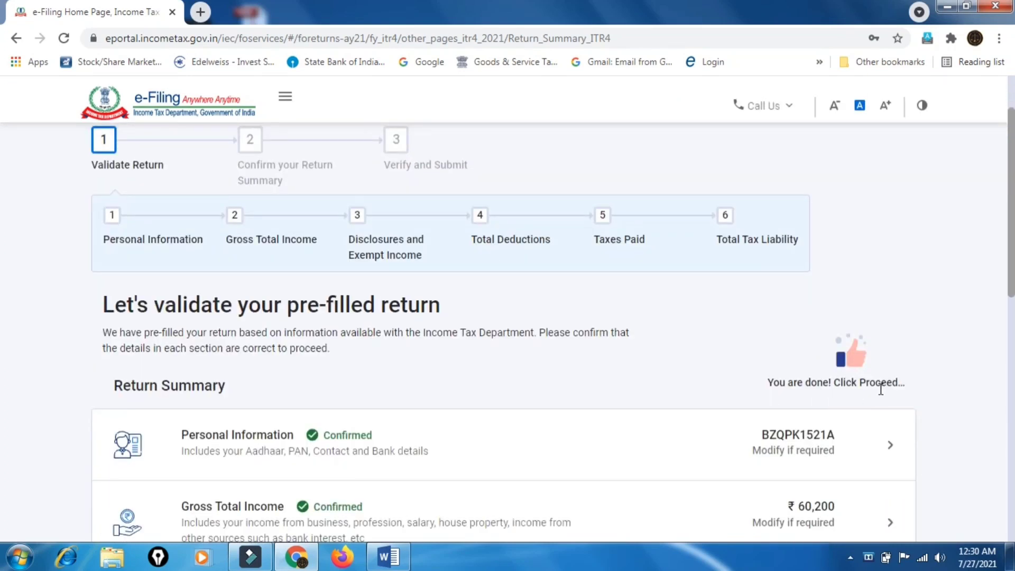
{"action": "scroll", "coordinate": [881, 389], "scroll_direction": "down", "scroll_amount": 8}
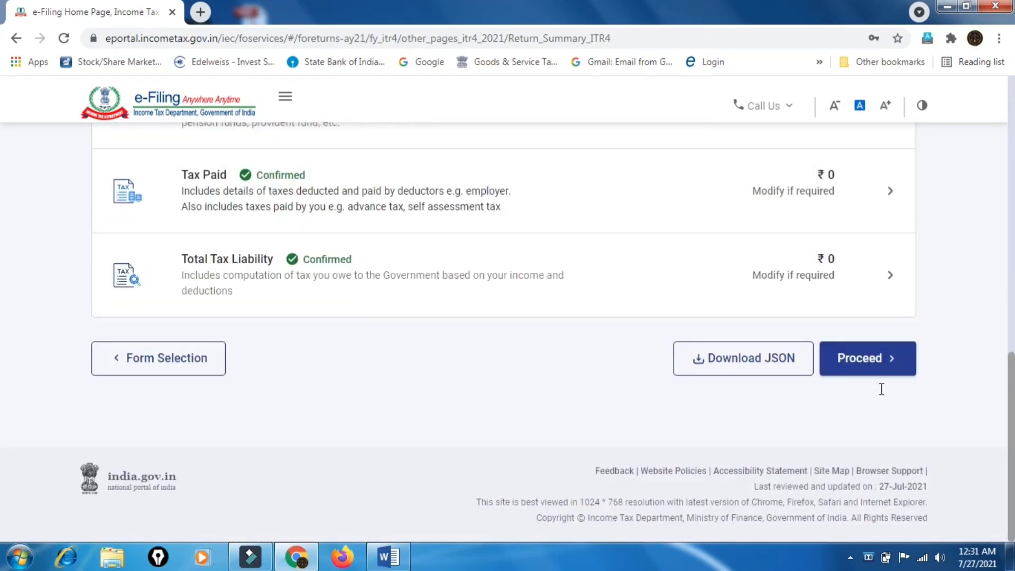
{"action": "scroll", "coordinate": [583, 362], "scroll_direction": "up", "scroll_amount": 7}
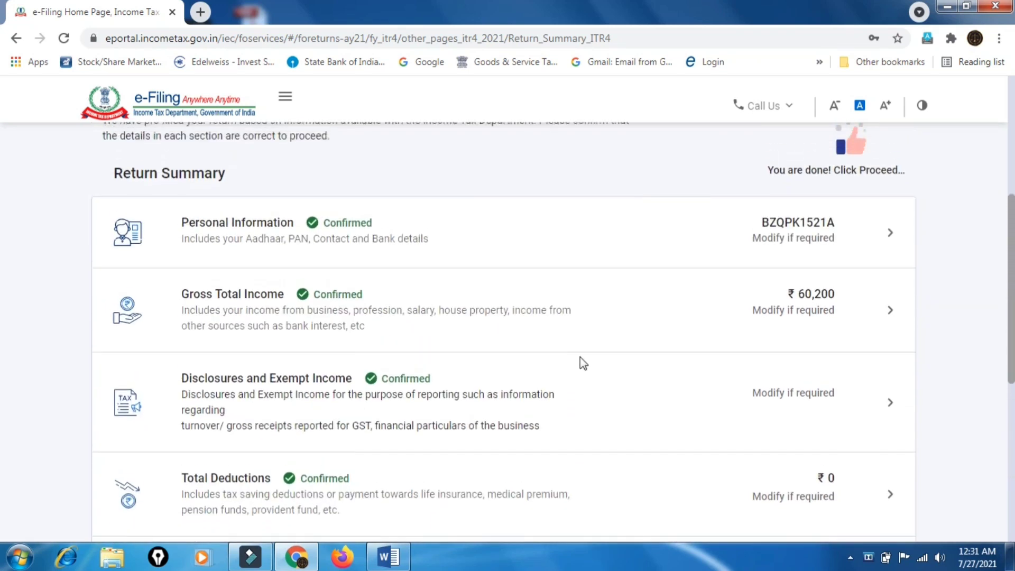
{"action": "scroll", "coordinate": [579, 356], "scroll_direction": "down", "scroll_amount": 7}
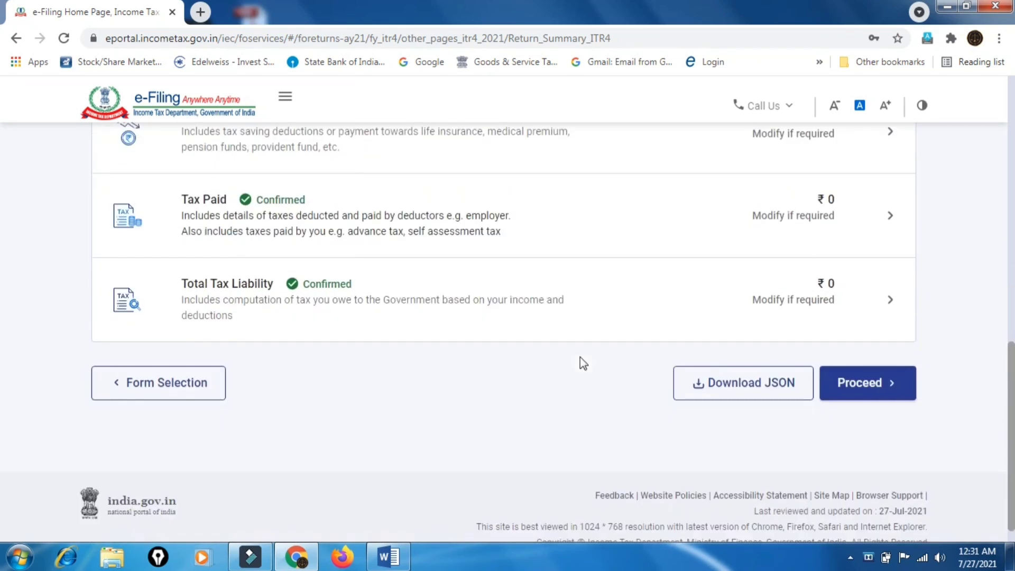
{"action": "left_click", "coordinate": [873, 389]}
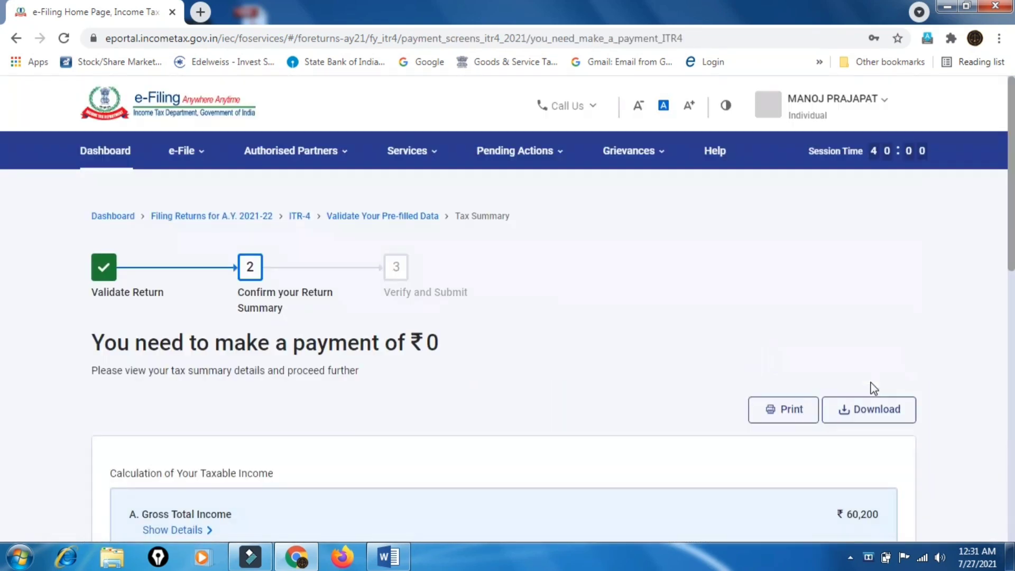
{"action": "scroll", "coordinate": [642, 355], "scroll_direction": "down", "scroll_amount": 7}
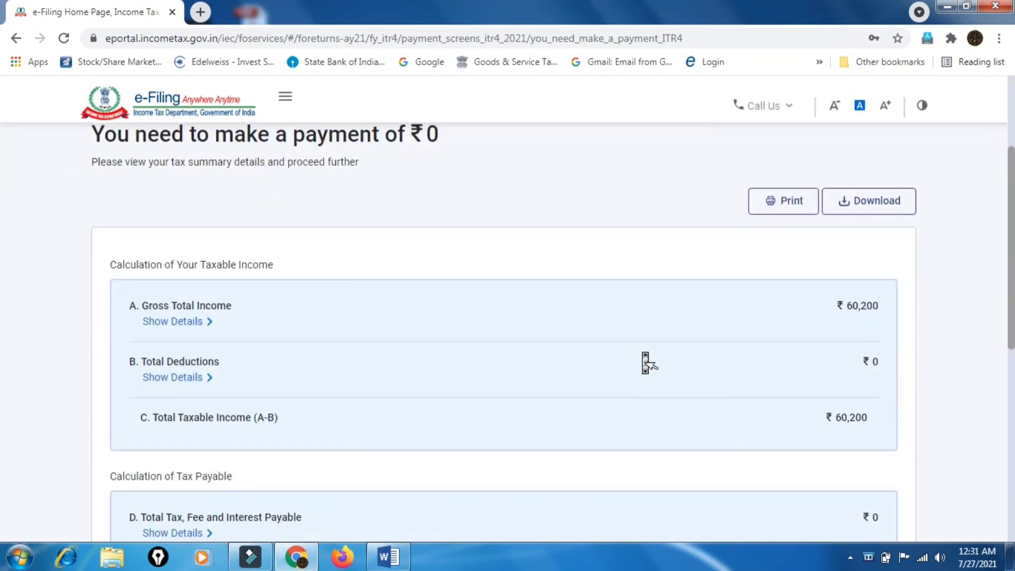
{"action": "scroll", "coordinate": [642, 352], "scroll_direction": "down", "scroll_amount": 2}
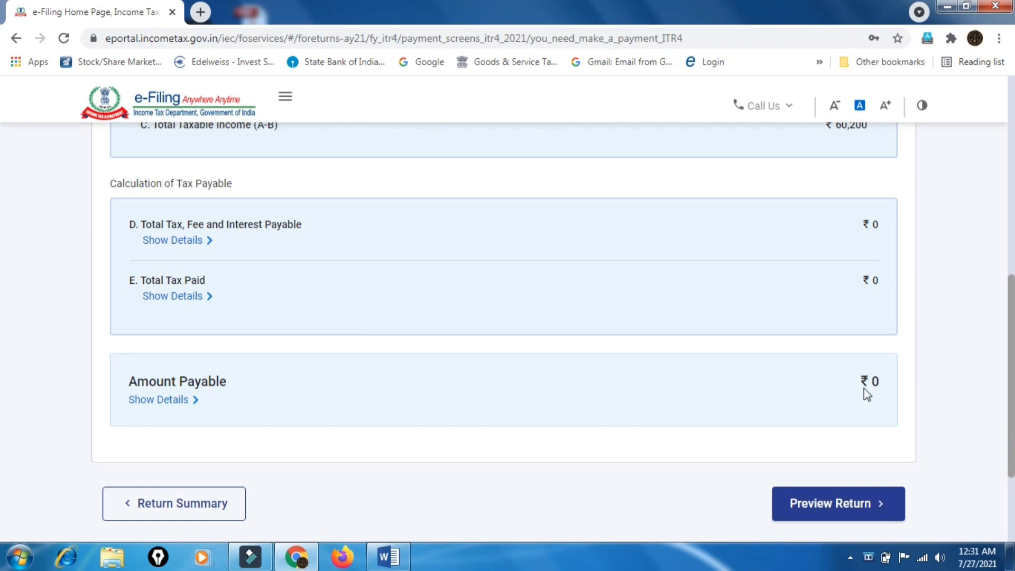
{"action": "scroll", "coordinate": [863, 387], "scroll_direction": "down", "scroll_amount": 2}
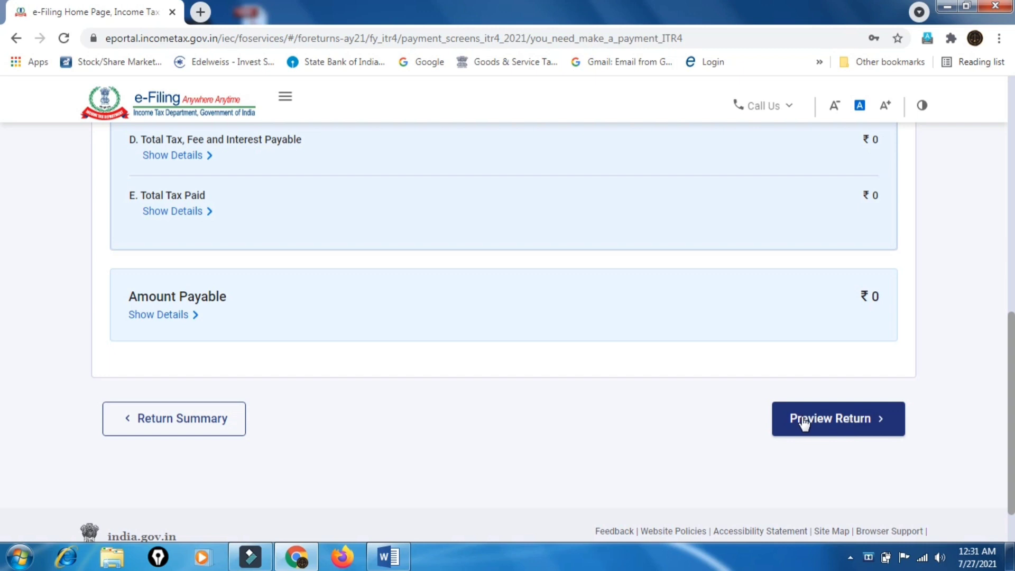
Open the Preview Return step of the ITR-4 filing
{"action": "left_click", "coordinate": [839, 422]}
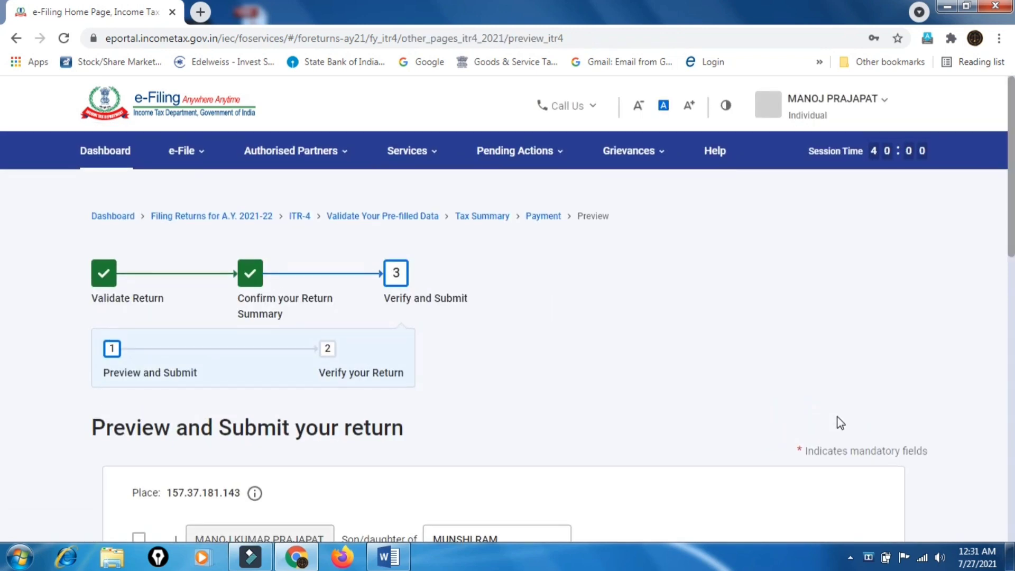
{"action": "scroll", "coordinate": [697, 378], "scroll_direction": "down", "scroll_amount": 3}
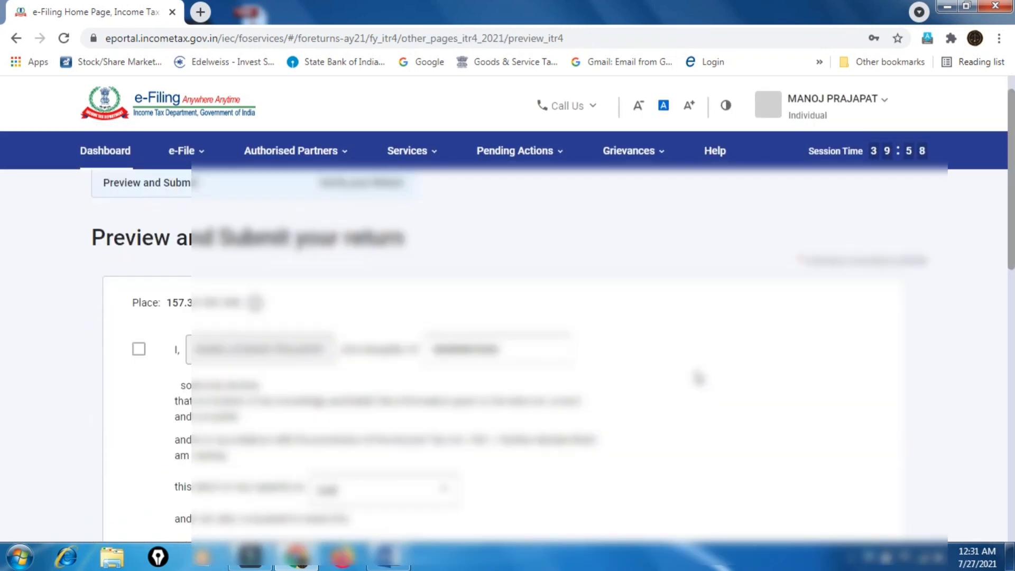
{"action": "scroll", "coordinate": [697, 378], "scroll_direction": "down", "scroll_amount": 5}
{"action": "scroll", "coordinate": [697, 377], "scroll_direction": "up", "scroll_amount": 3}
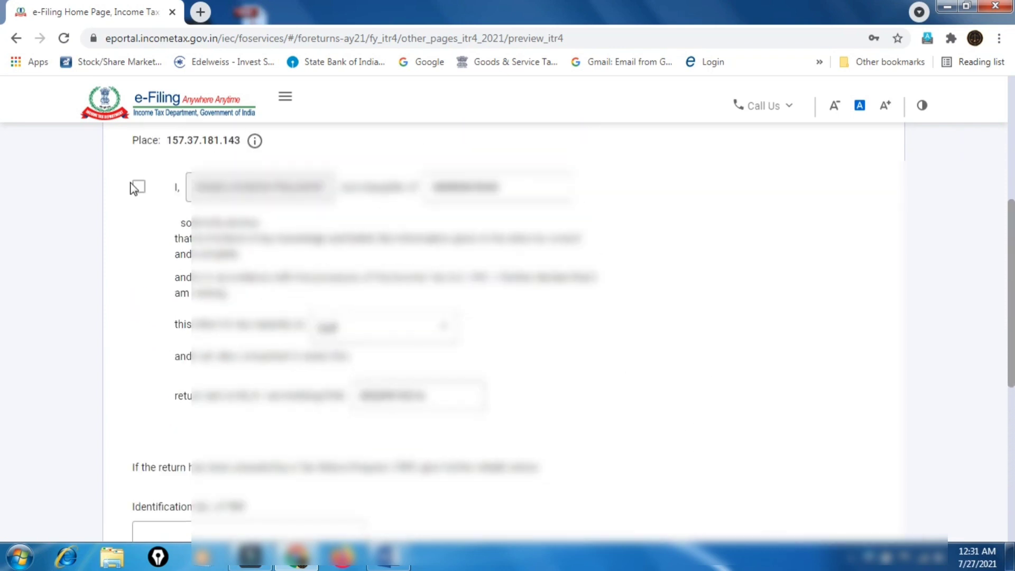
Tick the verification declaration and proceed to the ITR-4 return preview
{"action": "left_click", "coordinate": [136, 187]}
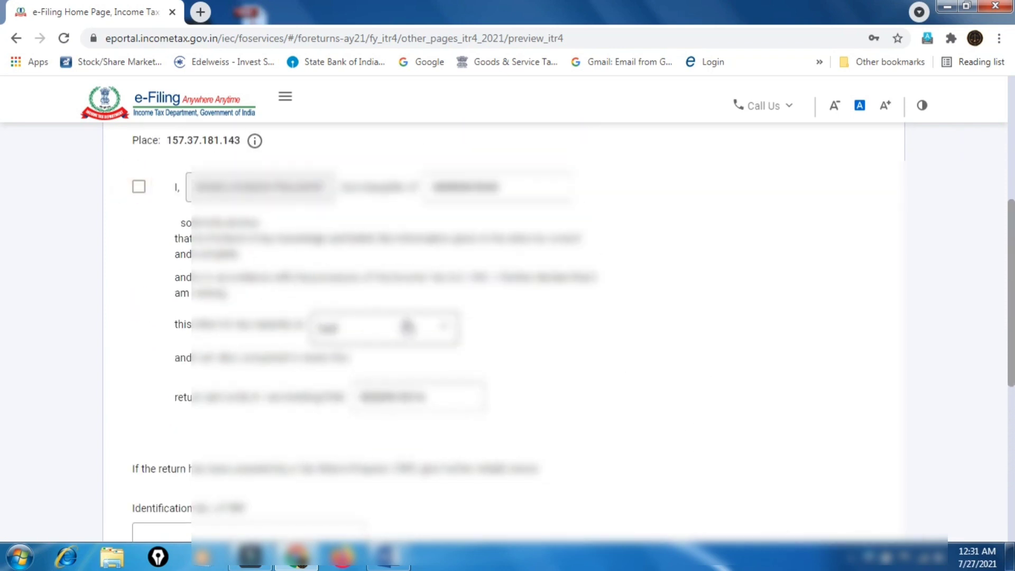
{"action": "scroll", "coordinate": [468, 355], "scroll_direction": "down", "scroll_amount": 5}
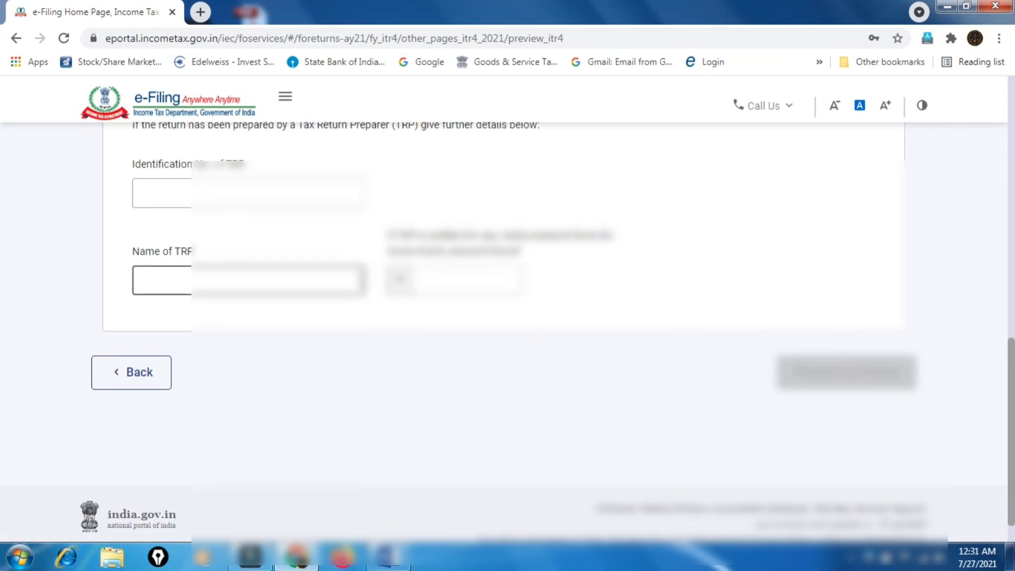
{"action": "scroll", "coordinate": [520, 349], "scroll_direction": "up", "scroll_amount": 4}
{"action": "scroll", "coordinate": [523, 345], "scroll_direction": "up", "scroll_amount": 6}
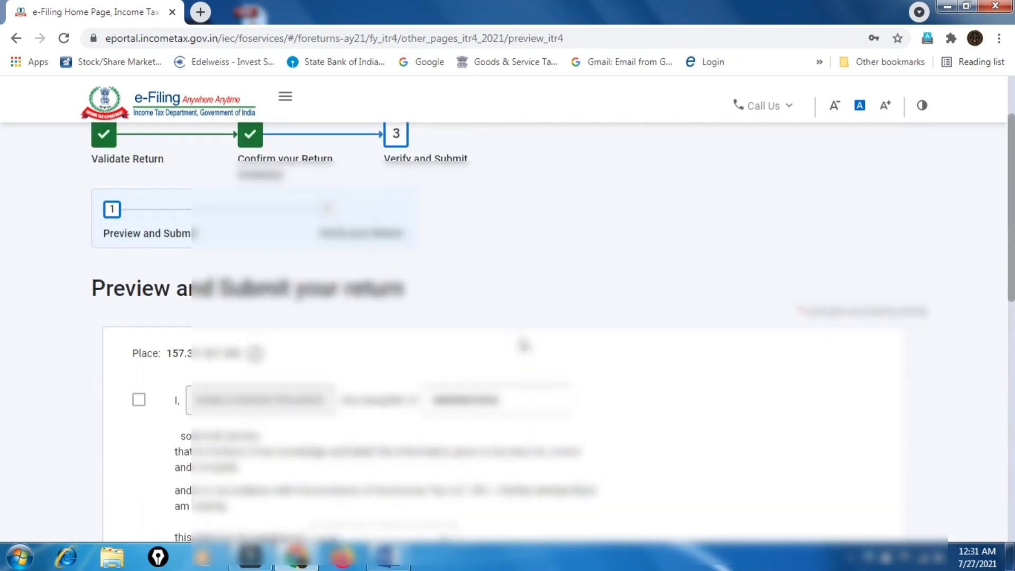
{"action": "left_click", "coordinate": [138, 398]}
{"action": "left_click", "coordinate": [139, 399]}
{"action": "left_click", "coordinate": [139, 400]}
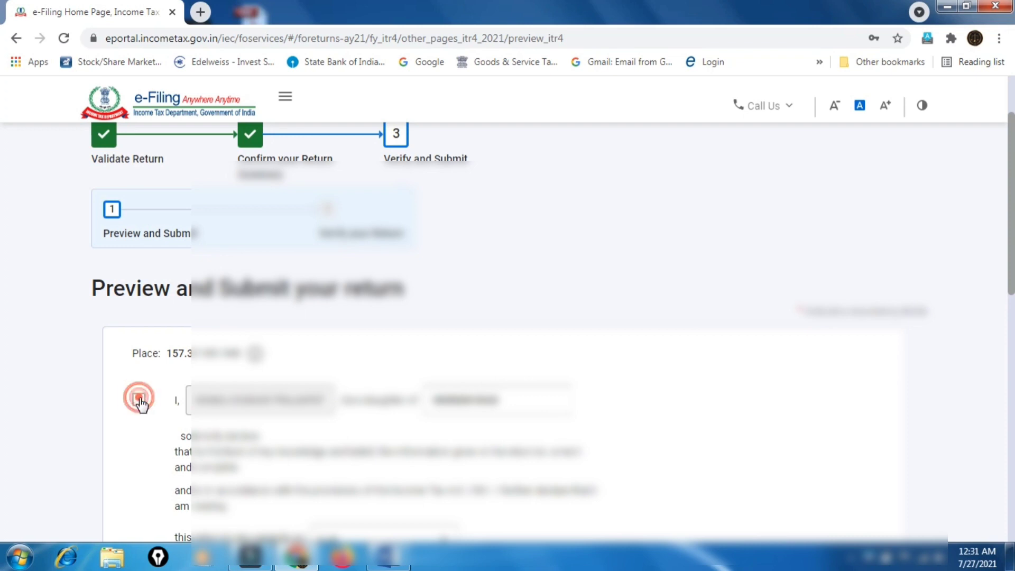
{"action": "scroll", "coordinate": [755, 429], "scroll_direction": "down", "scroll_amount": 2}
{"action": "scroll", "coordinate": [756, 429], "scroll_direction": "down", "scroll_amount": 8}
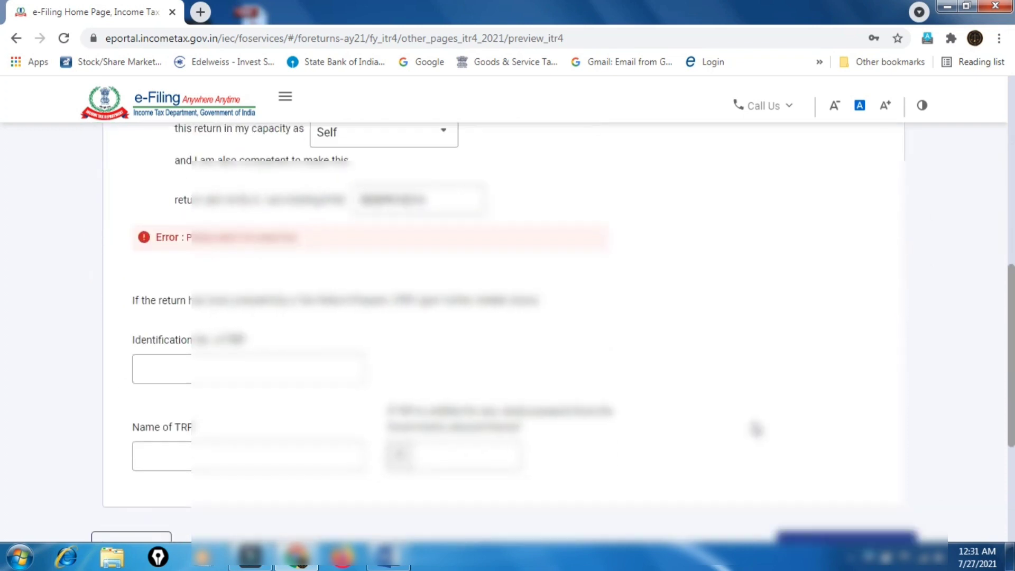
{"action": "scroll", "coordinate": [840, 408], "scroll_direction": "down", "scroll_amount": 1}
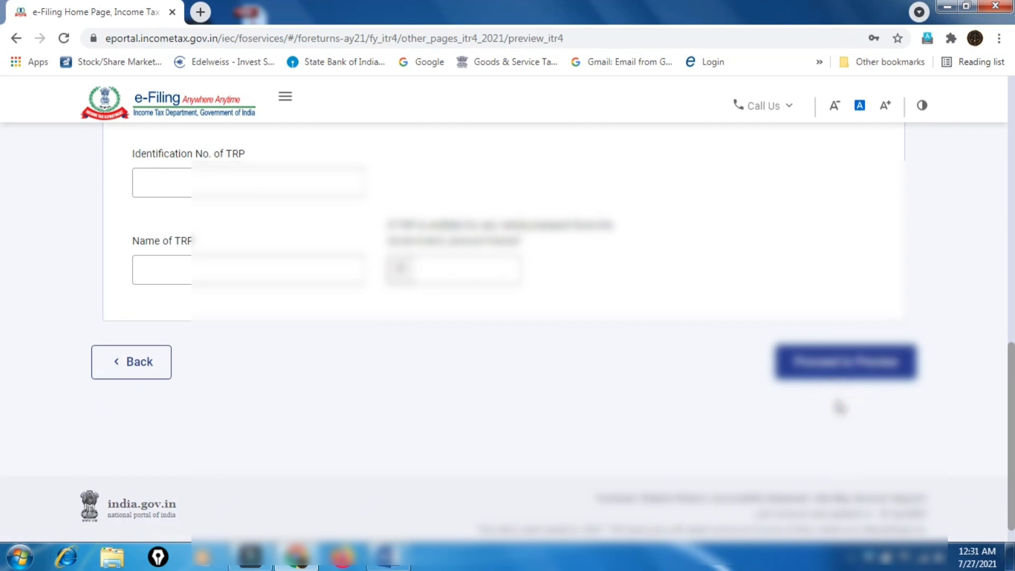
{"action": "left_click", "coordinate": [815, 372]}
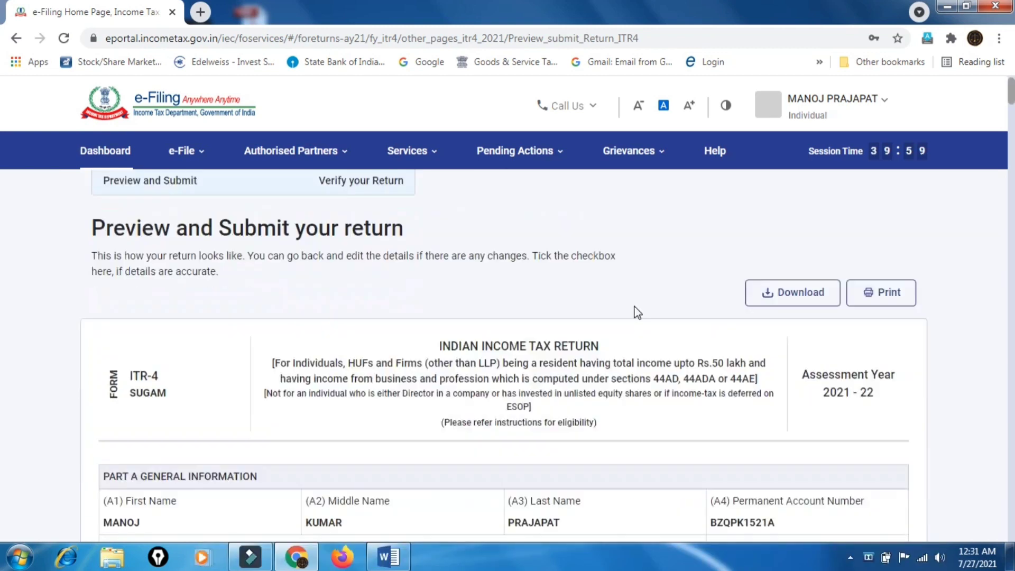
Review the ITR-4 preview through the Self verification dated 27-Jul-2021, then proceed to validation
{"action": "scroll", "coordinate": [637, 313], "scroll_direction": "down", "scroll_amount": 10}
{"action": "scroll", "coordinate": [637, 312], "scroll_direction": "down", "scroll_amount": 15}
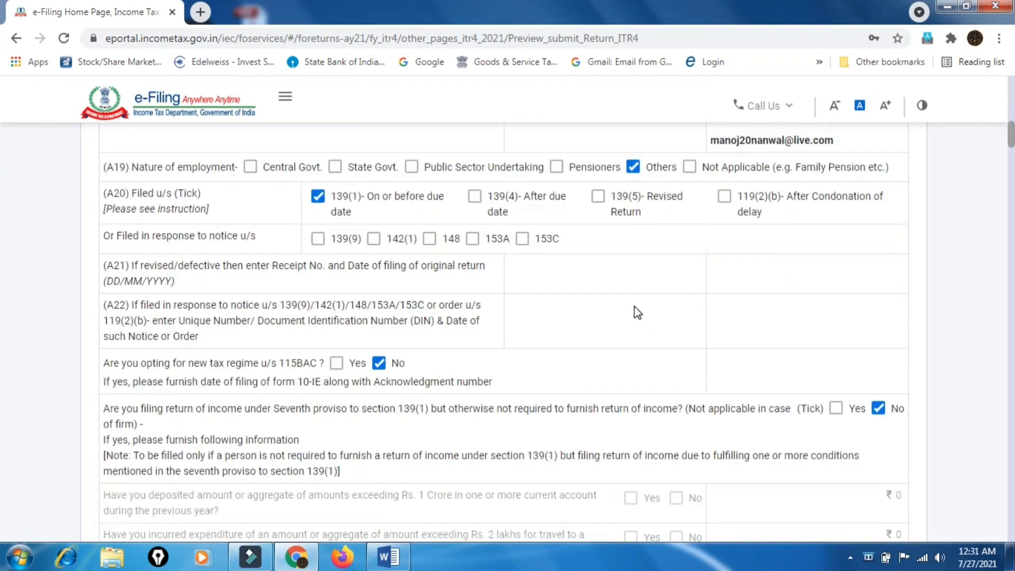
{"action": "scroll", "coordinate": [637, 314], "scroll_direction": "down", "scroll_amount": 15}
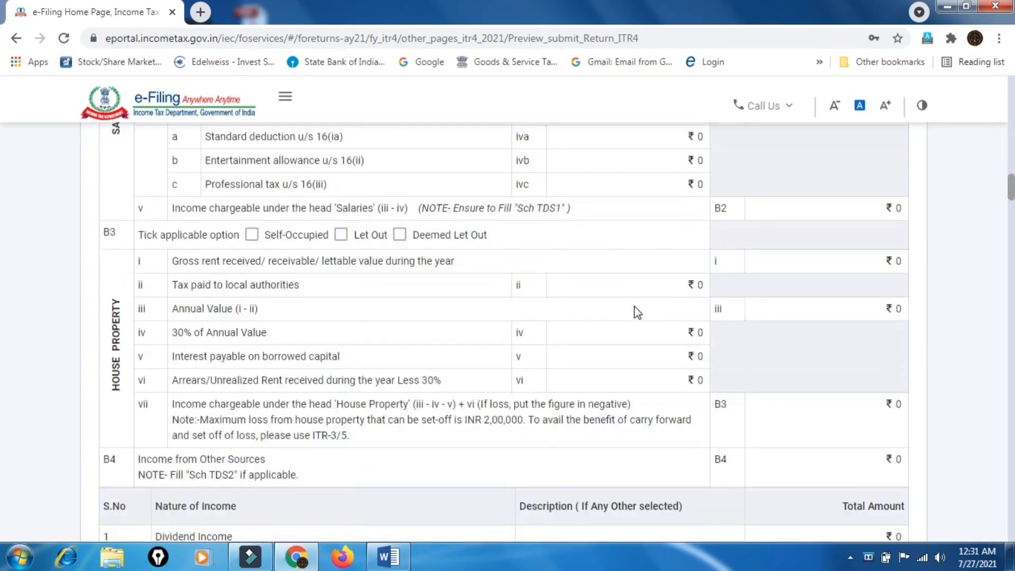
{"action": "scroll", "coordinate": [637, 312], "scroll_direction": "down", "scroll_amount": 20}
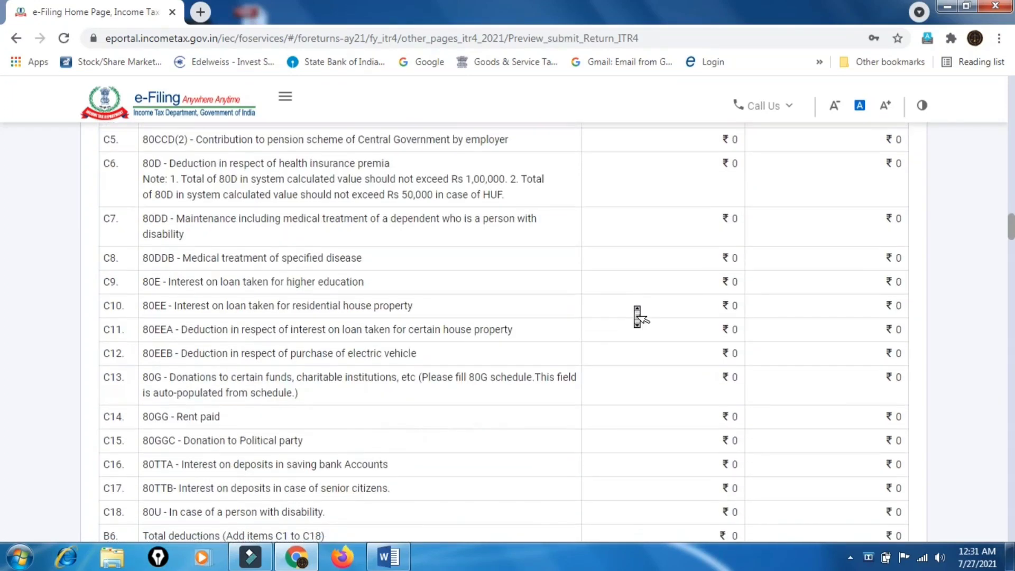
{"action": "scroll", "coordinate": [637, 313], "scroll_direction": "down", "scroll_amount": 20}
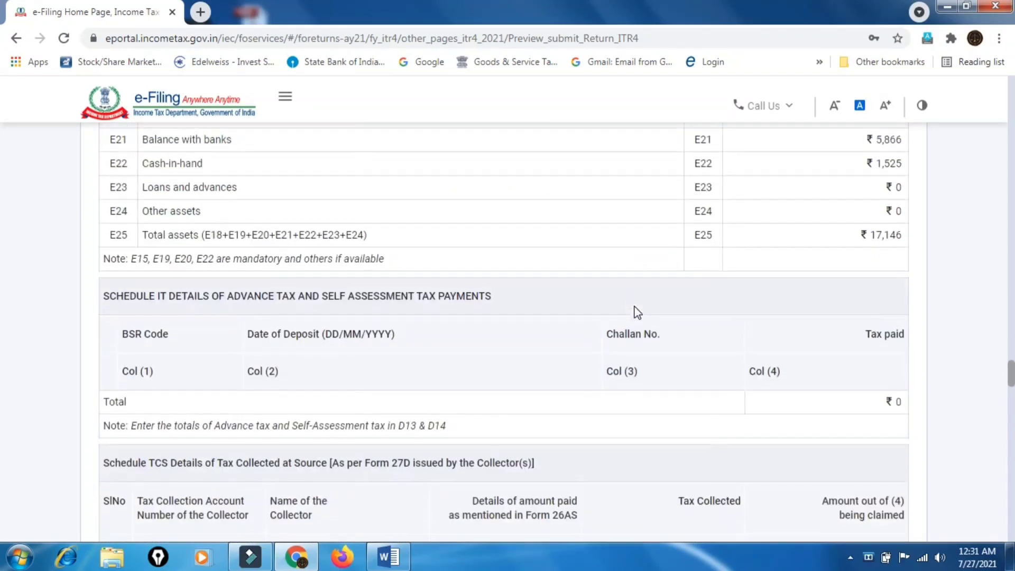
{"action": "scroll", "coordinate": [636, 313], "scroll_direction": "down", "scroll_amount": 20}
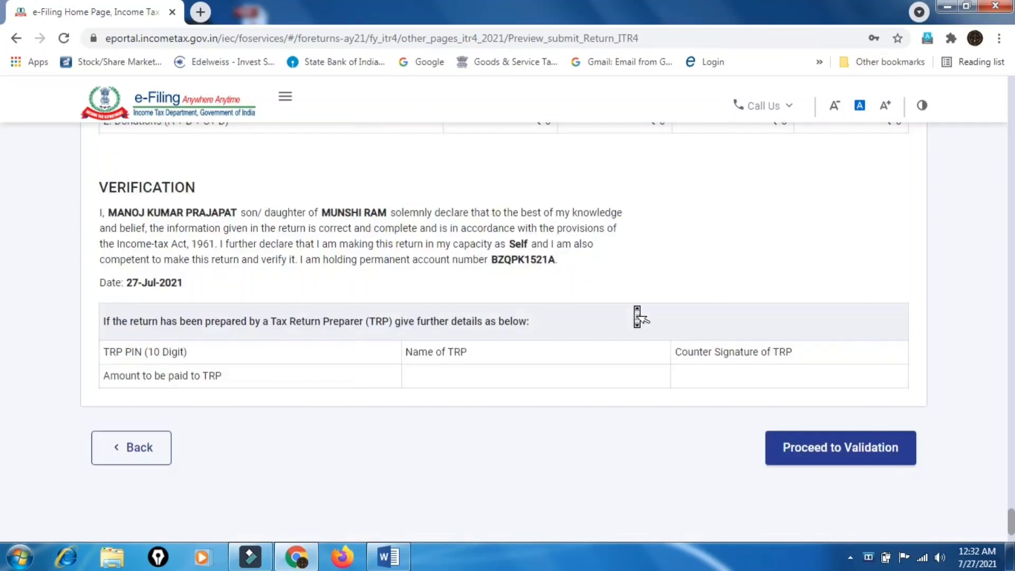
{"action": "left_click", "coordinate": [823, 336]}
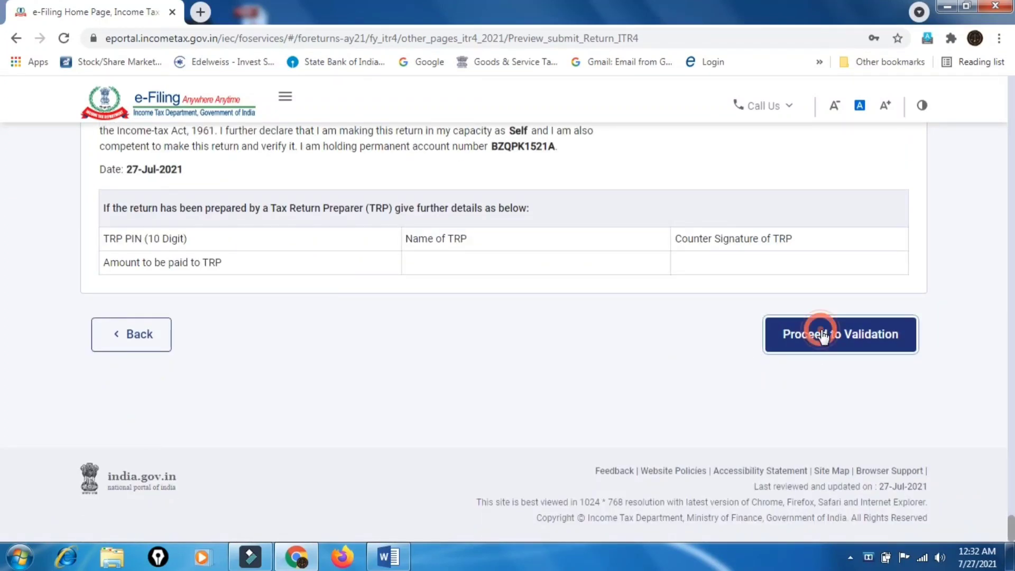